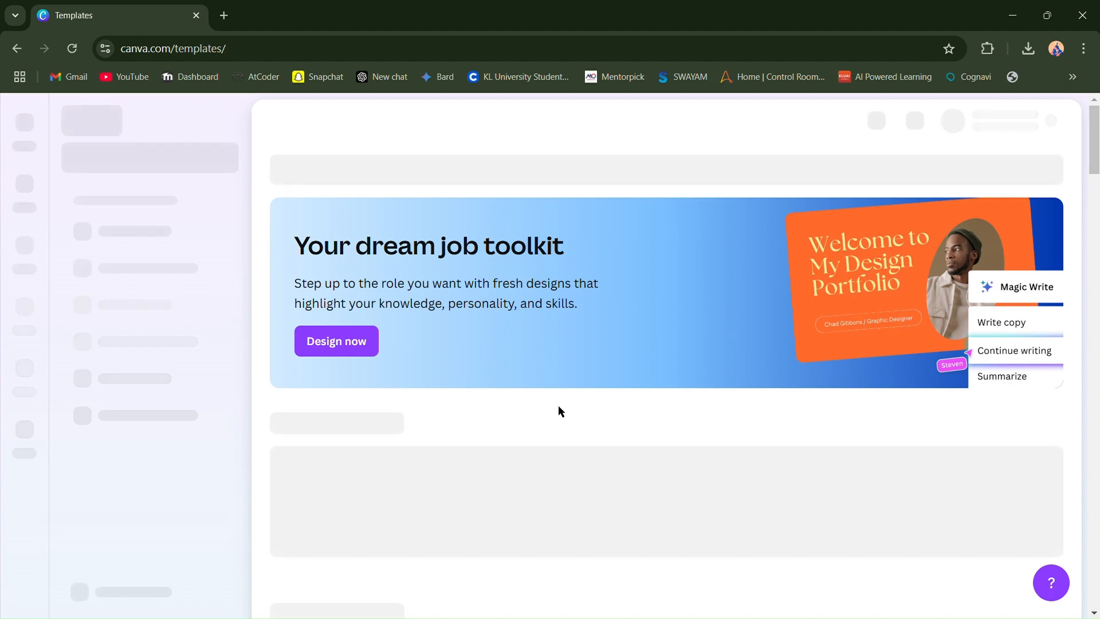
- Look through the Templates page, including its categories, ready-to-teach lessons, last-design suggestions and upcoming event templates
scroll(559, 410, "down", 4)
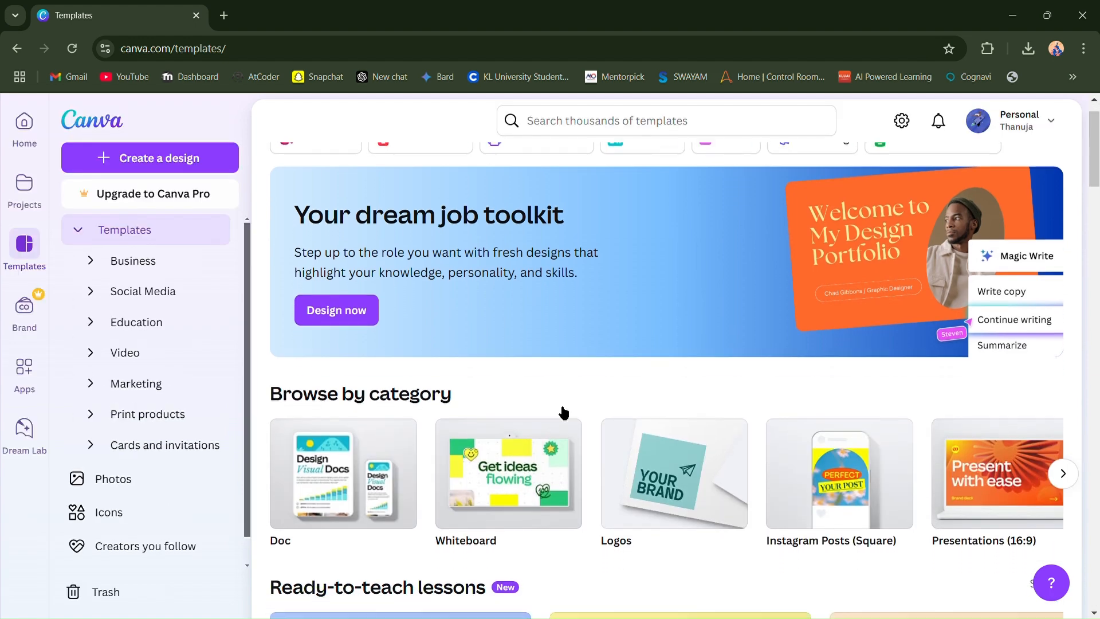
scroll(561, 409, "down", 7)
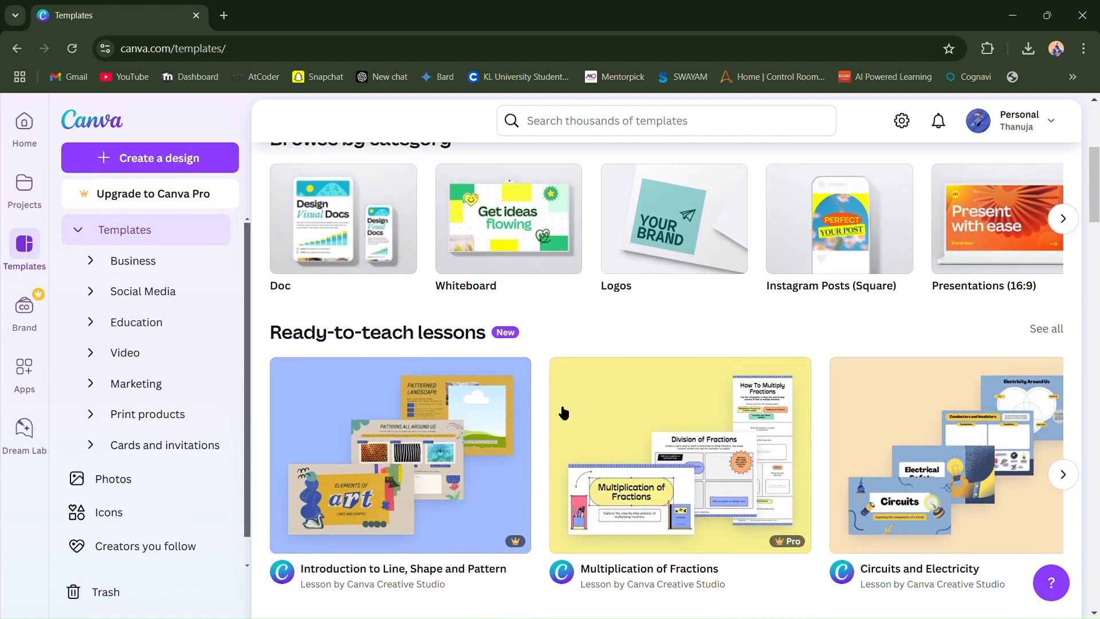
scroll(558, 405, "down", 8)
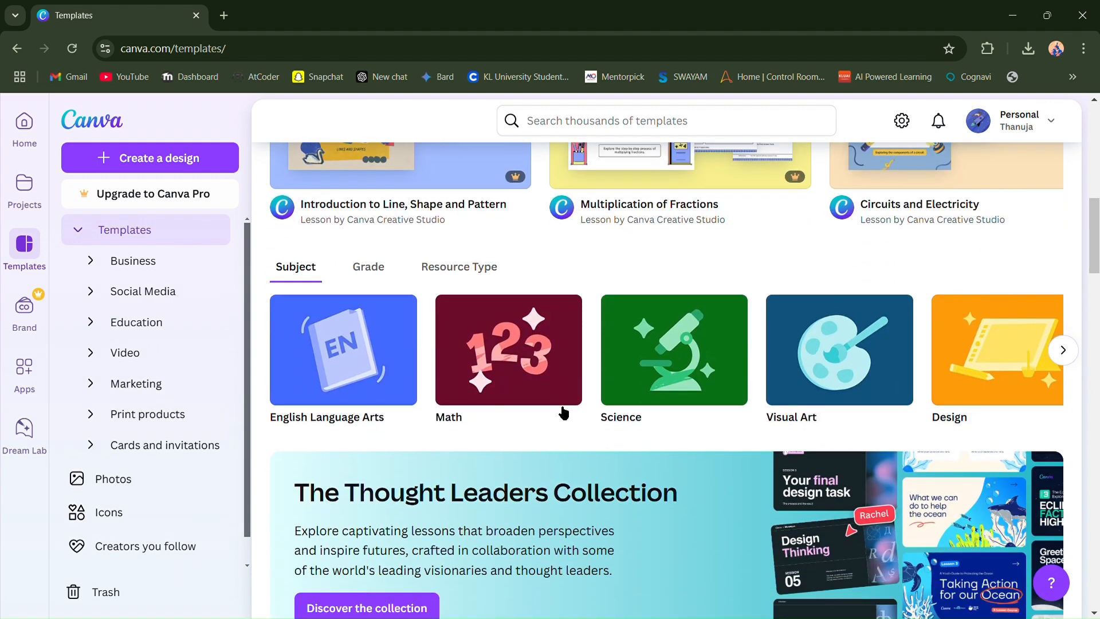
scroll(558, 405, "down", 8)
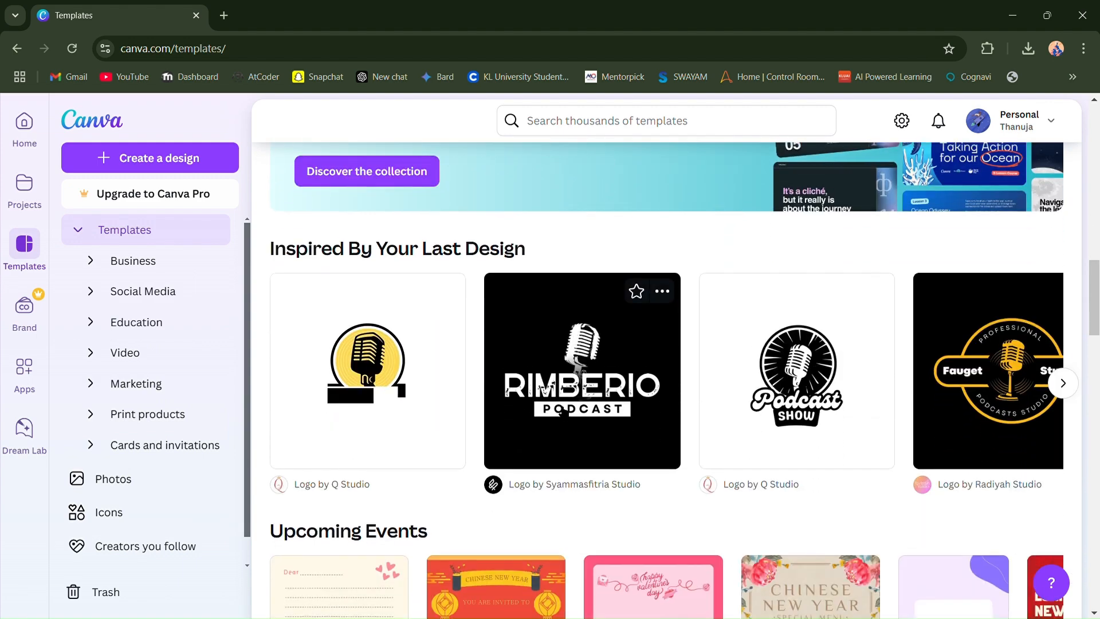
scroll(558, 411, "down", 7)
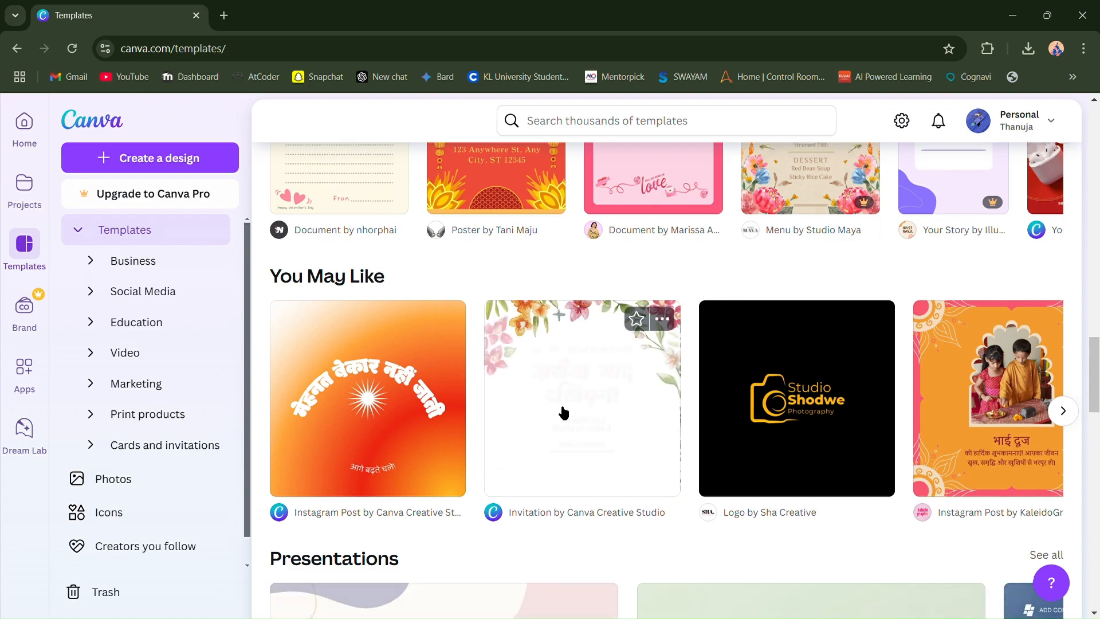
scroll(446, 477, "up", 6)
scroll(446, 477, "down", 9)
scroll(446, 477, "up", 20)
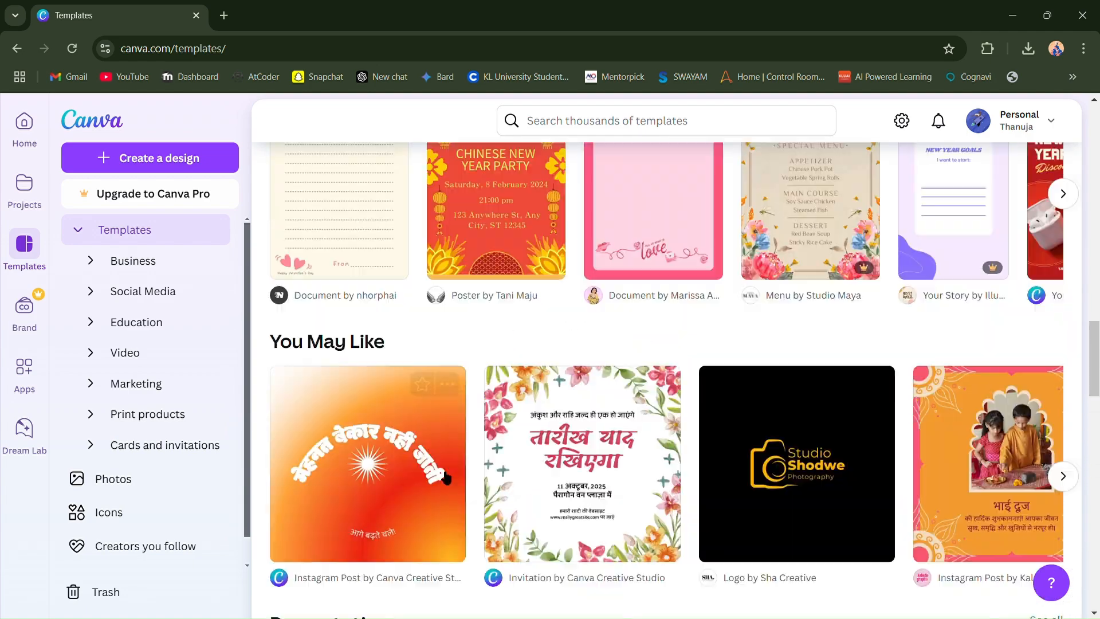
scroll(441, 474, "up", 10)
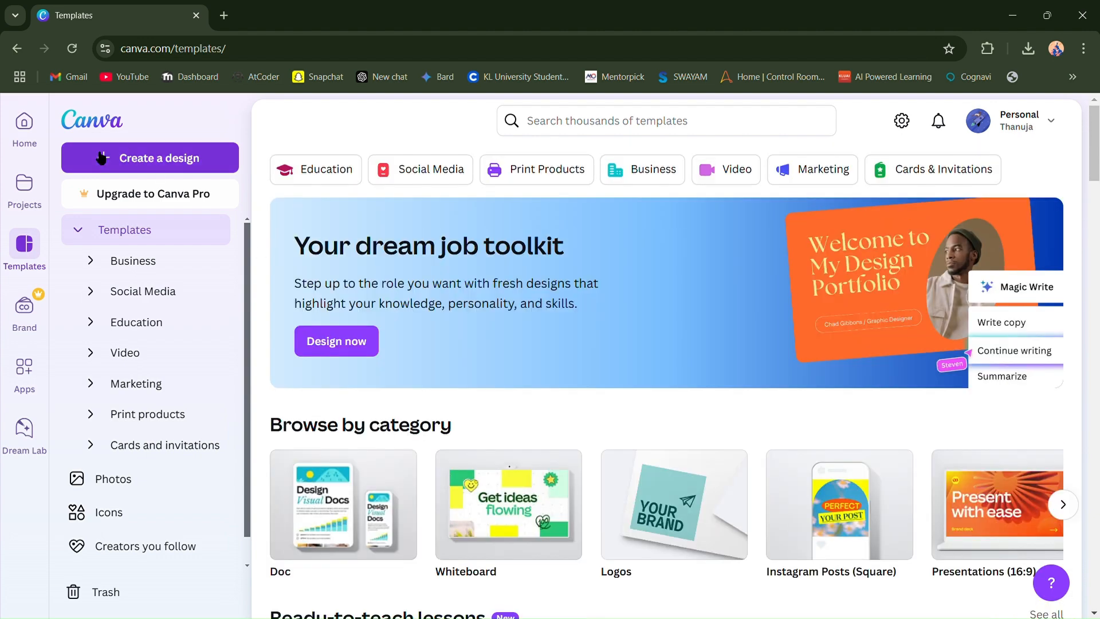
- Create a new blank design using the Logo format
left_click(130, 162)
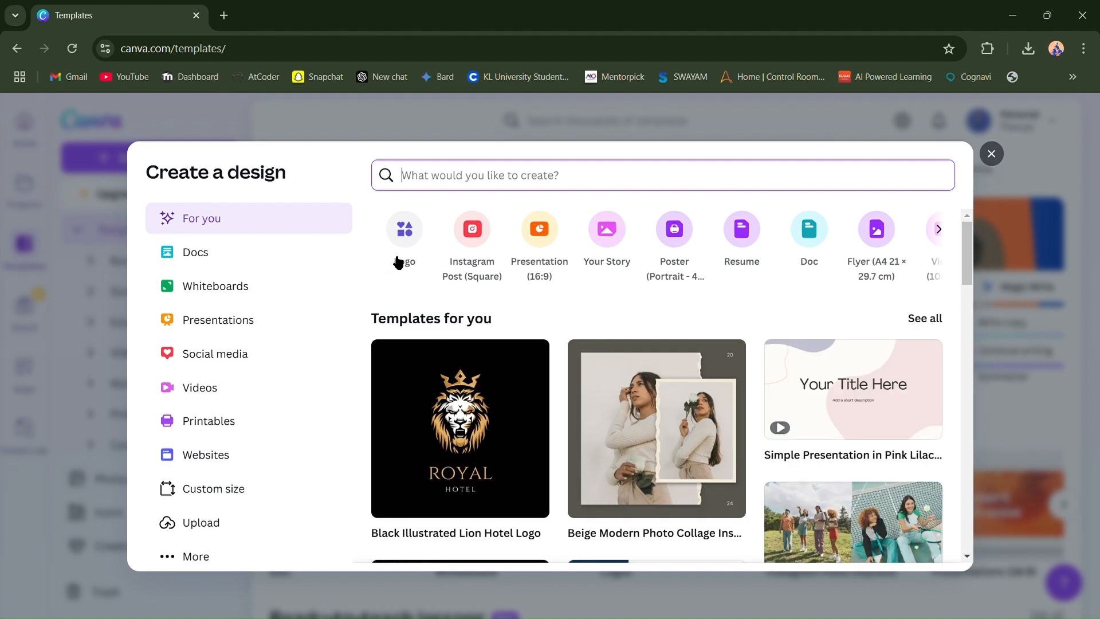
left_click(408, 231)
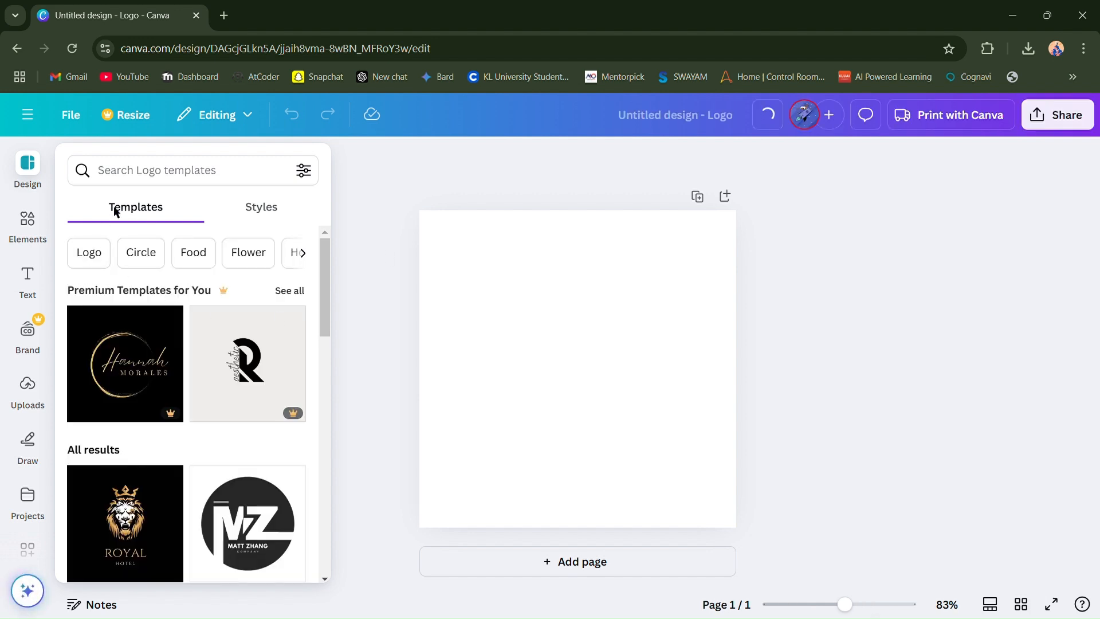
- Look over the available styles, colour palettes and font sets, and browse the suggested logo templates
left_click(261, 212)
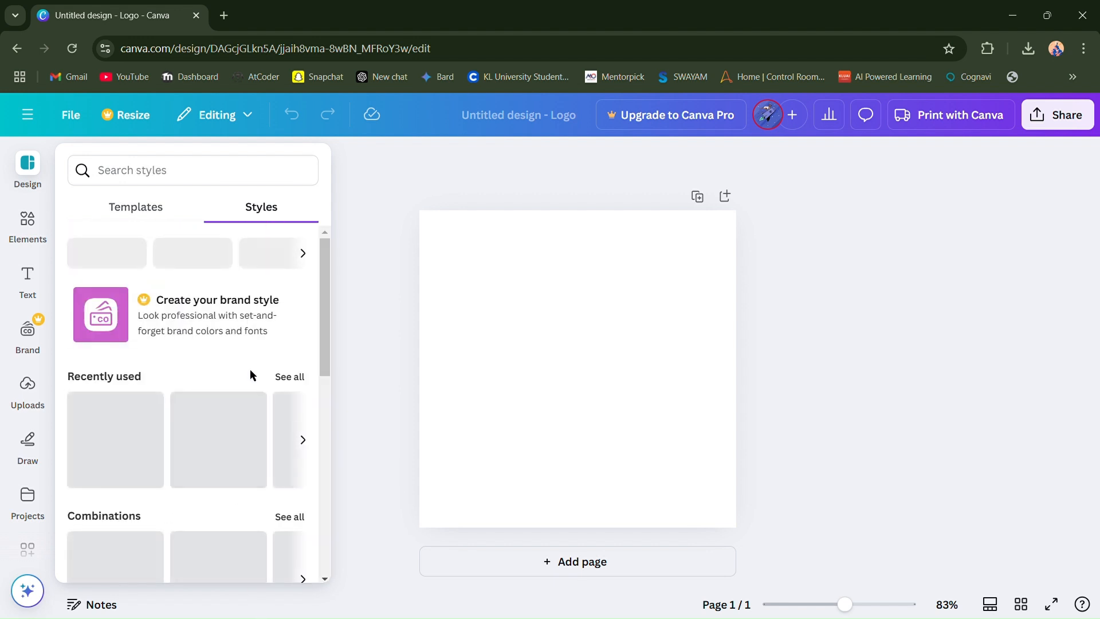
scroll(252, 373, "down", 5)
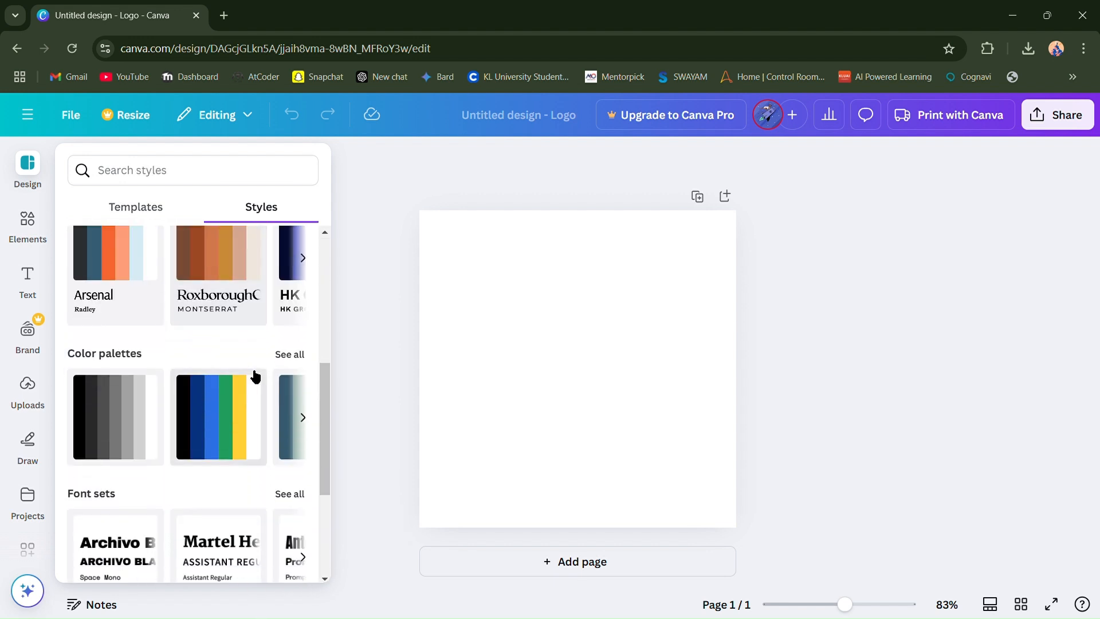
left_click(150, 212)
scroll(211, 401, "down", 10)
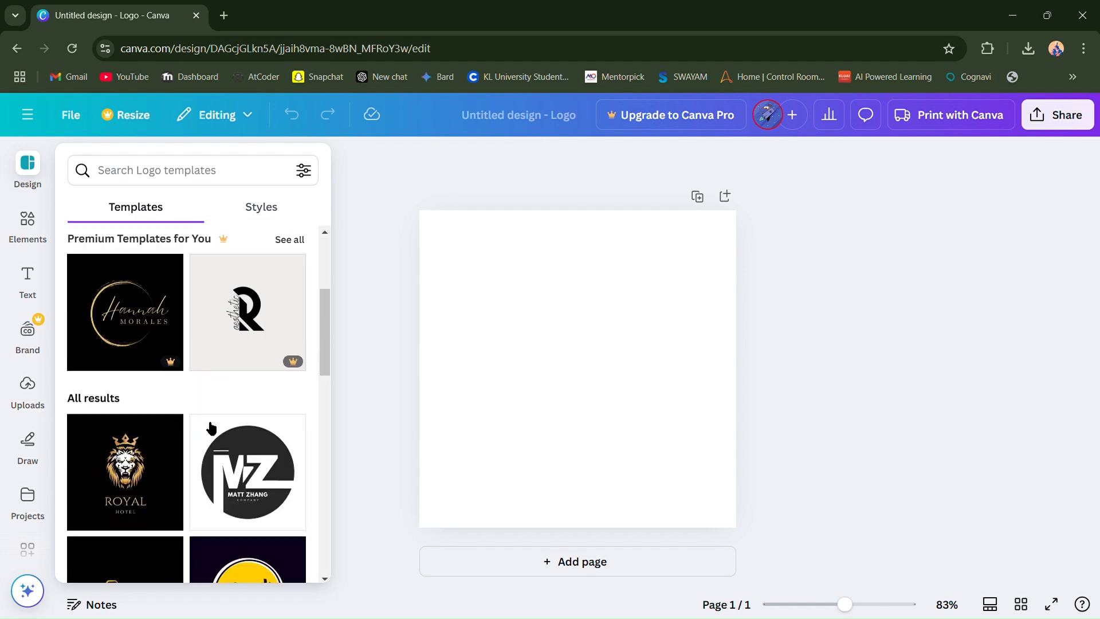
scroll(211, 426, "down", 5)
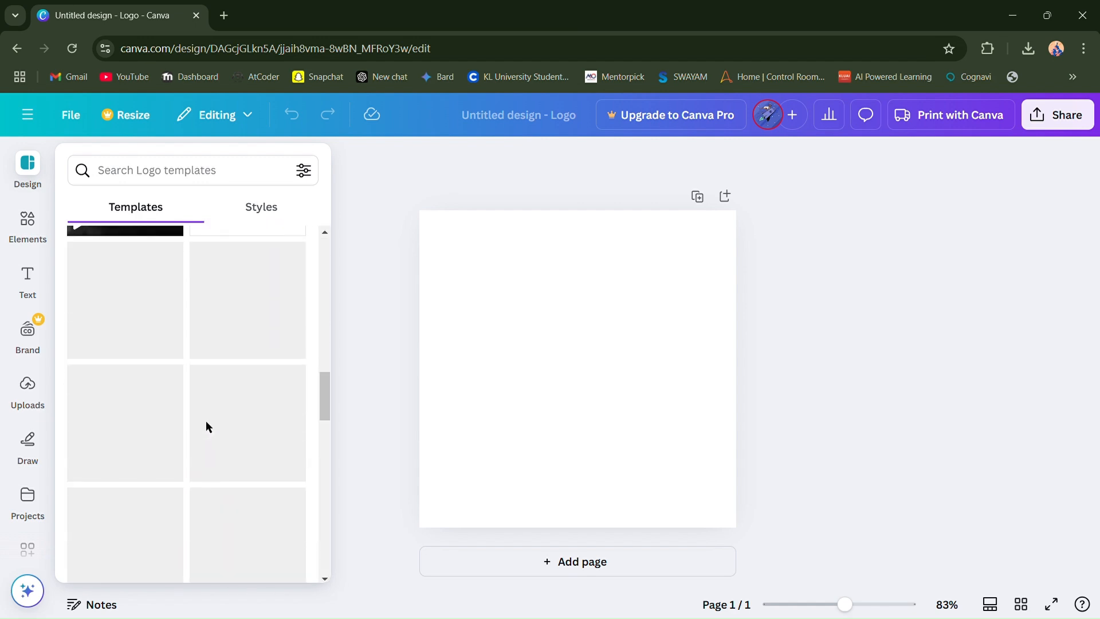
scroll(197, 314, "down", 10)
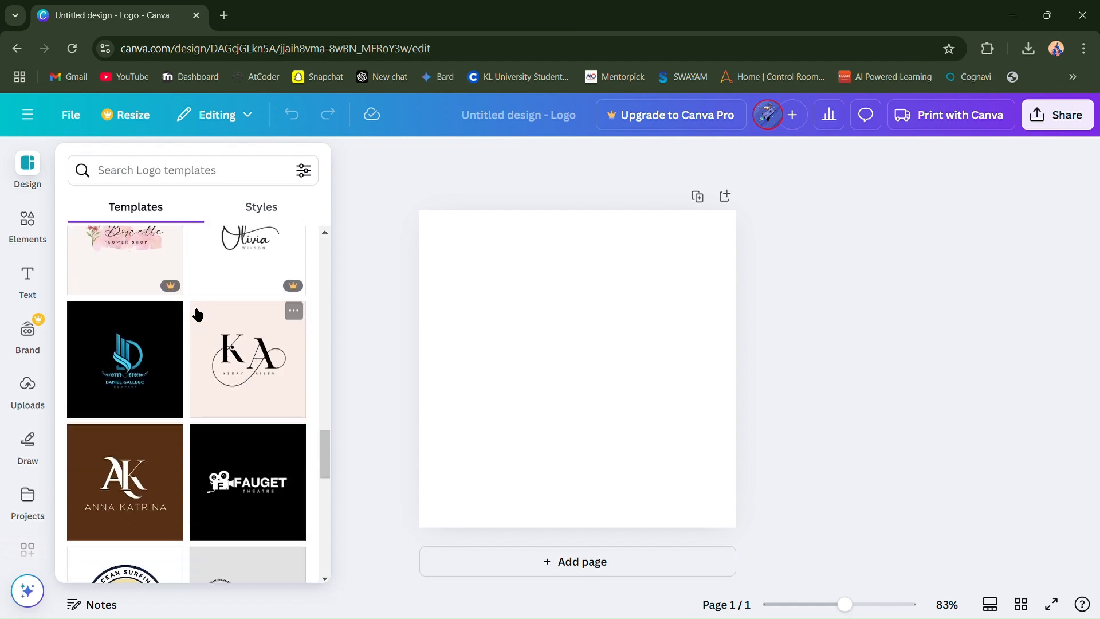
left_click(515, 327)
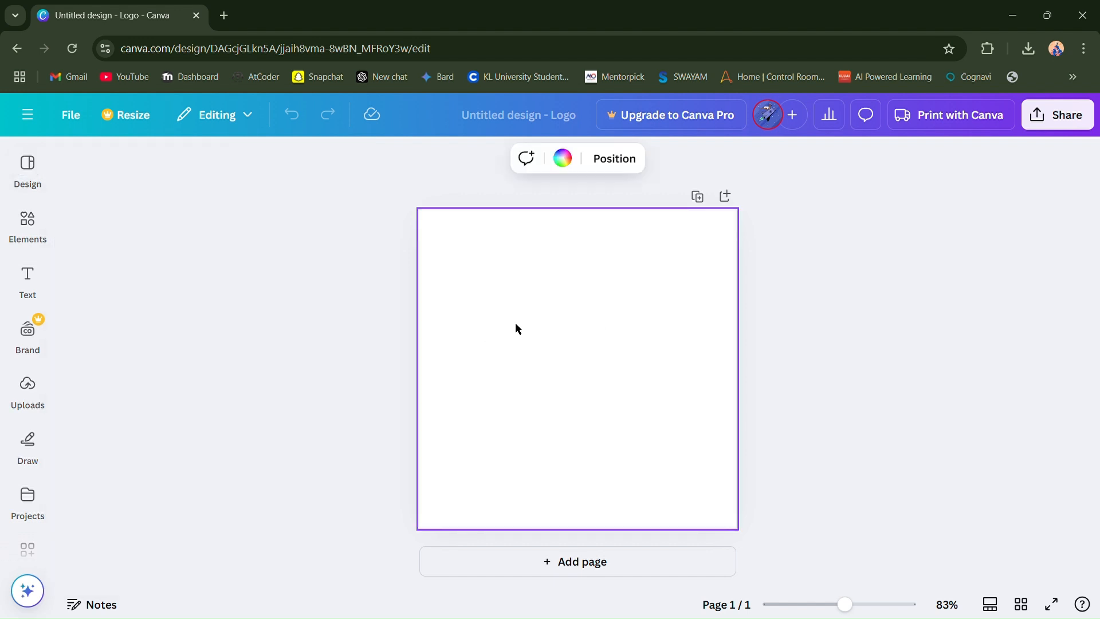
left_click(35, 194)
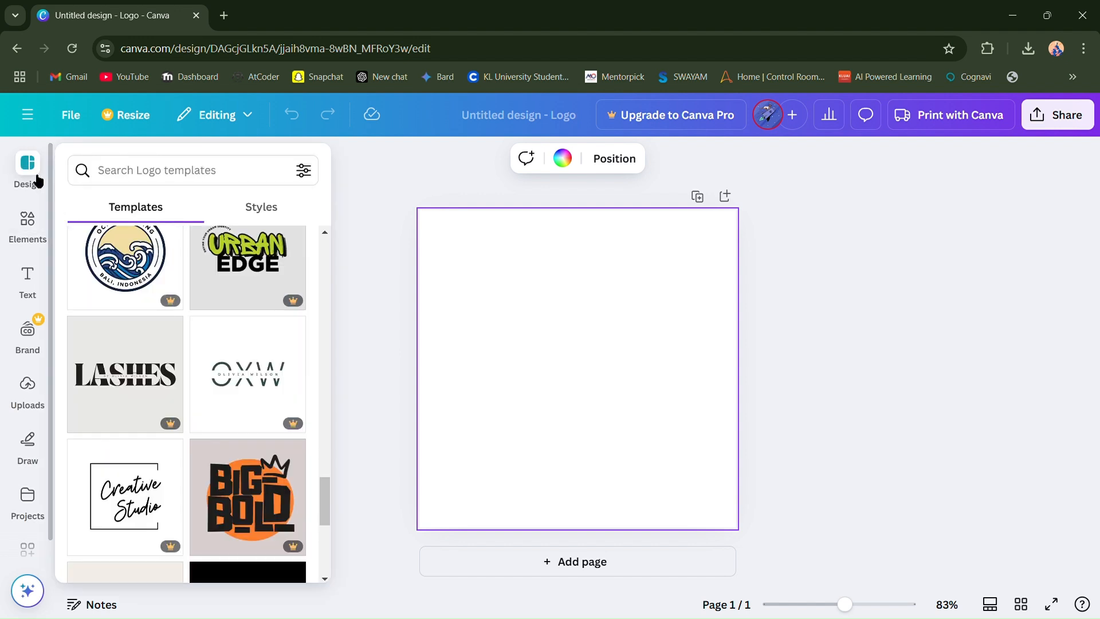
- Search the logo templates for "library" and look over the results
left_click(180, 177)
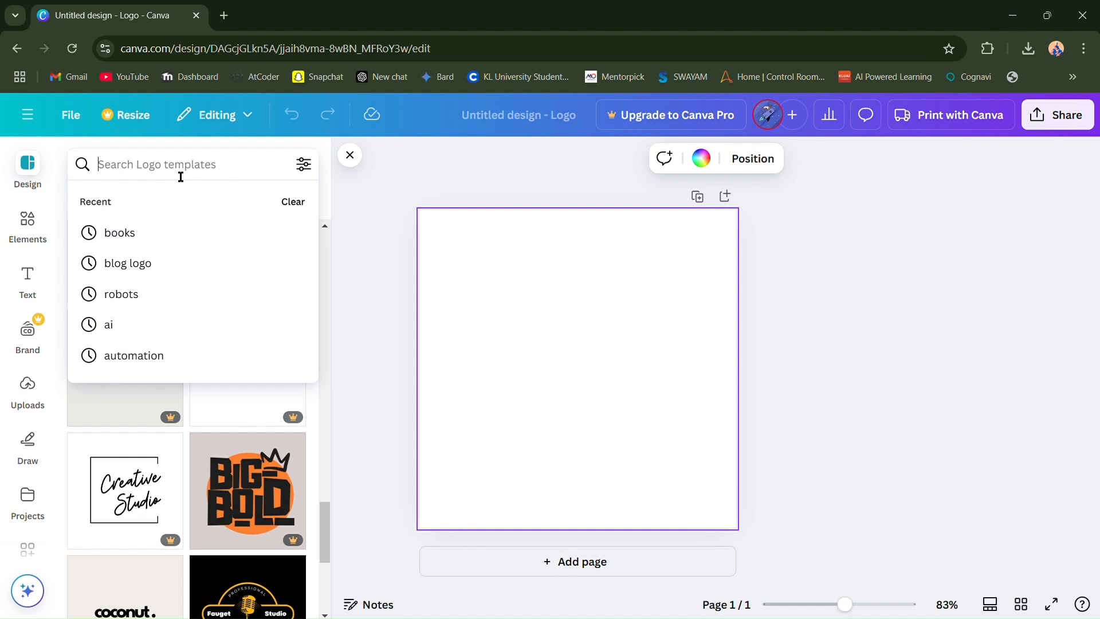
type("libra")
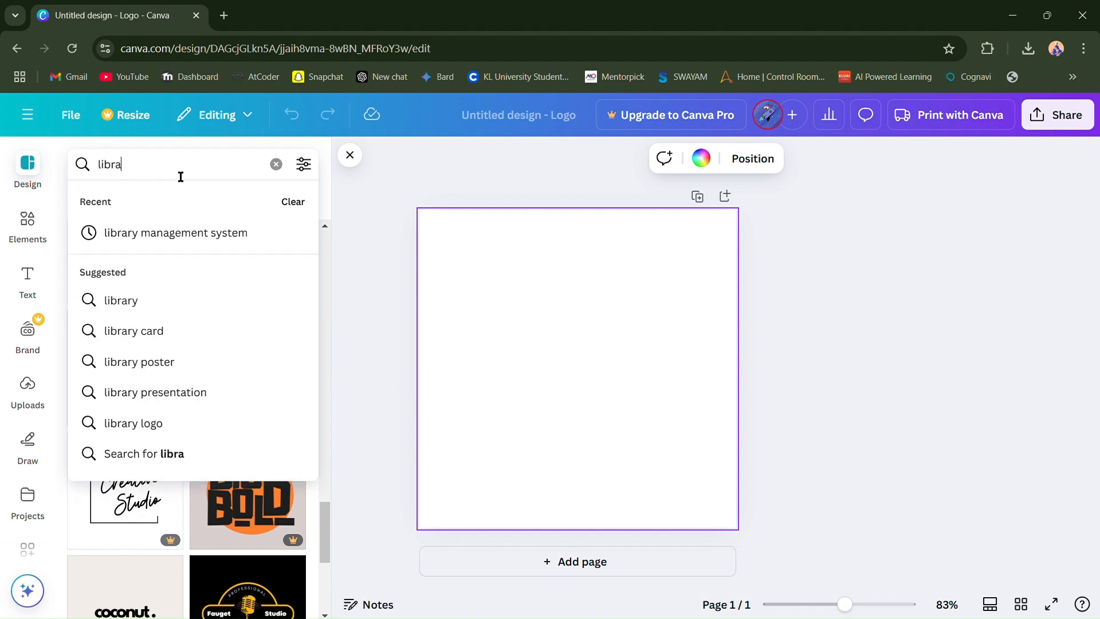
left_click(179, 310)
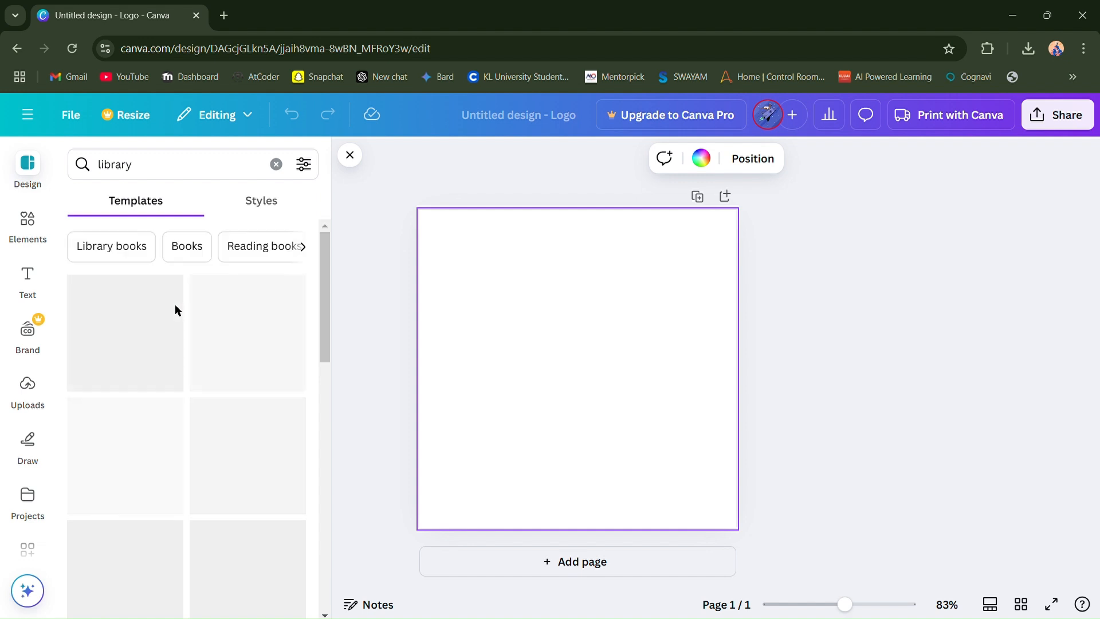
scroll(211, 384, "down", 1)
scroll(213, 388, "up", 1)
- Replace the template search term with "blog" and browse the matching logo templates
left_click(208, 174)
key("BackSpace")
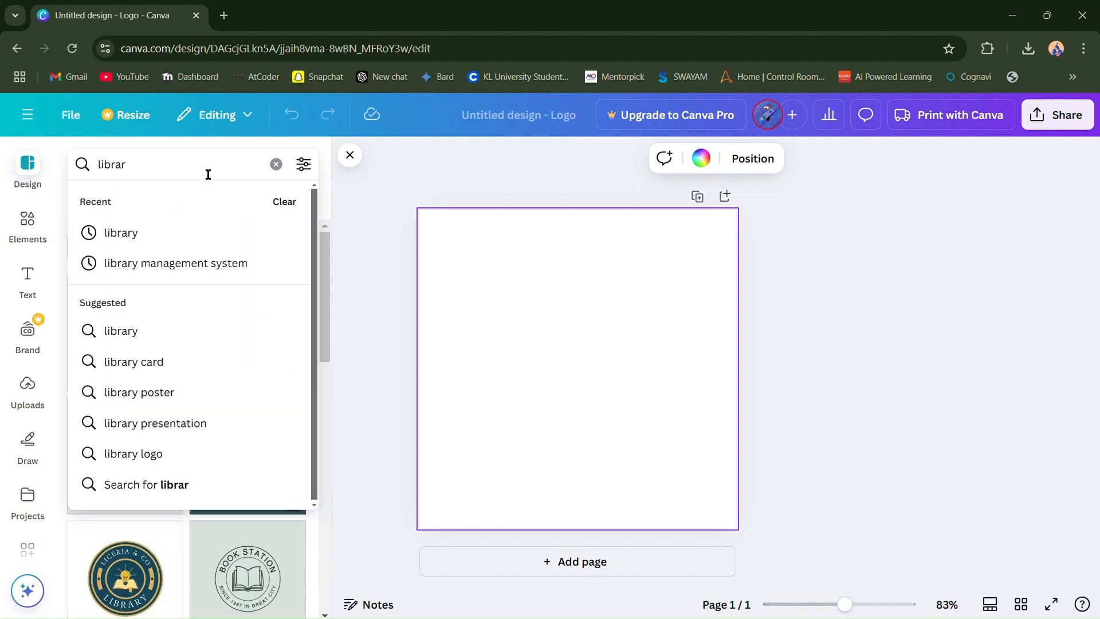
key("BackSpace")
key("BackSpace")
key("BackSpace")
type("blog")
key("Return")
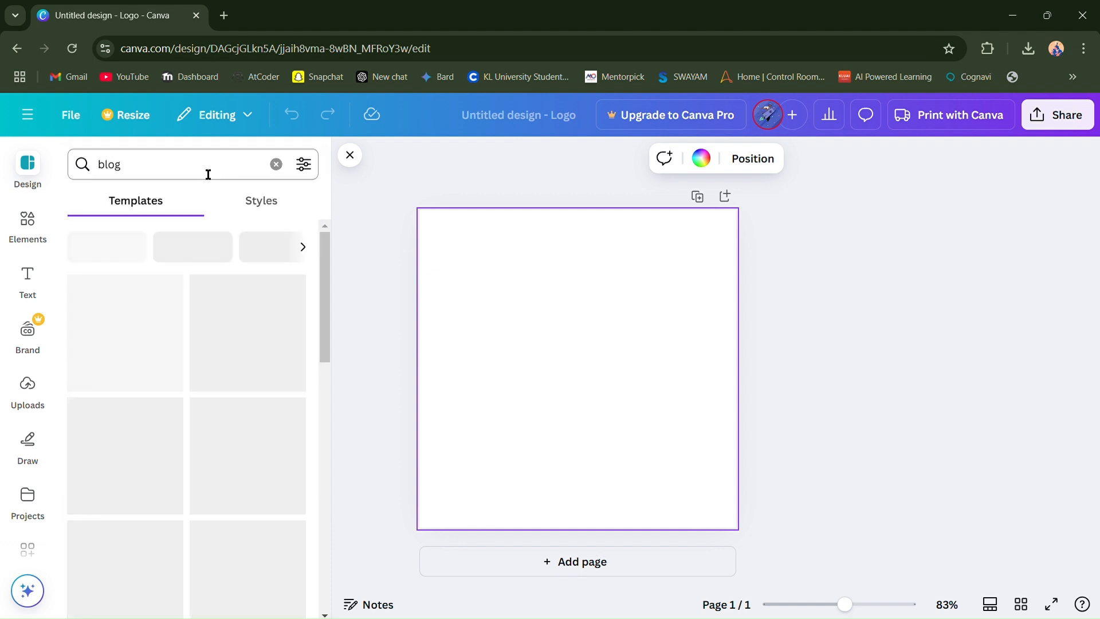
scroll(143, 515, "down", 5)
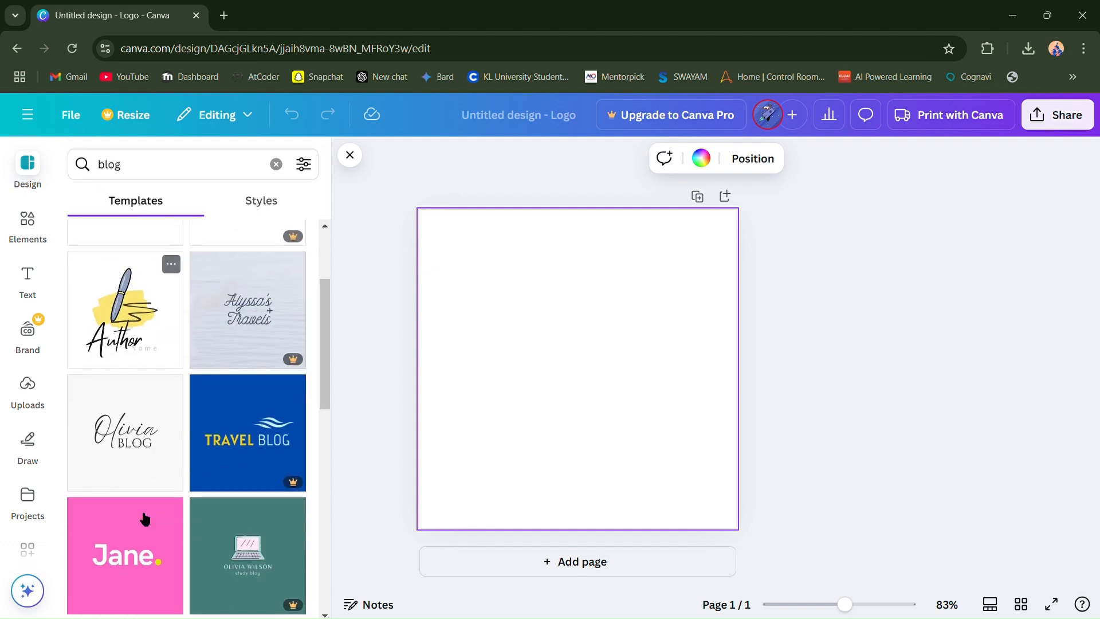
scroll(145, 519, "up", 5)
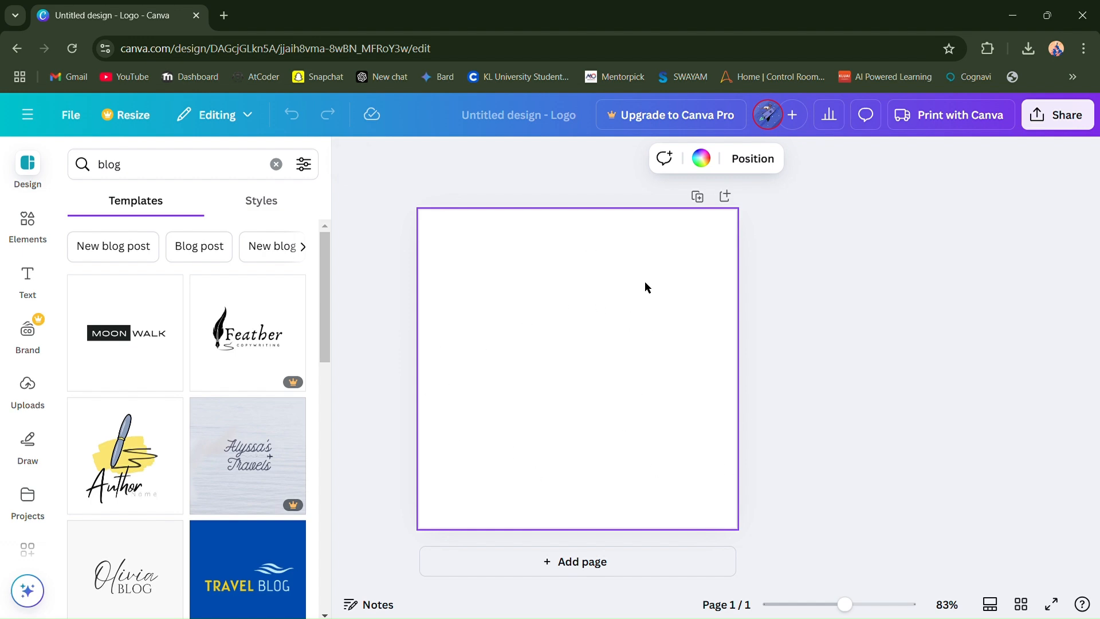
- Set the blank page's background colour to solid black
left_click(708, 162)
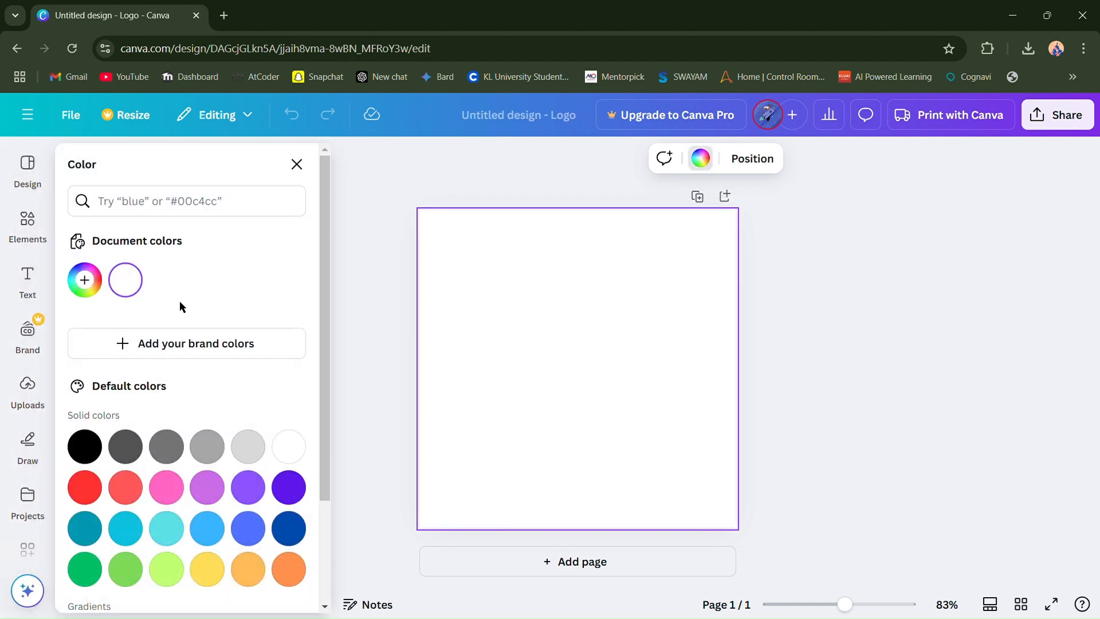
left_click(85, 446)
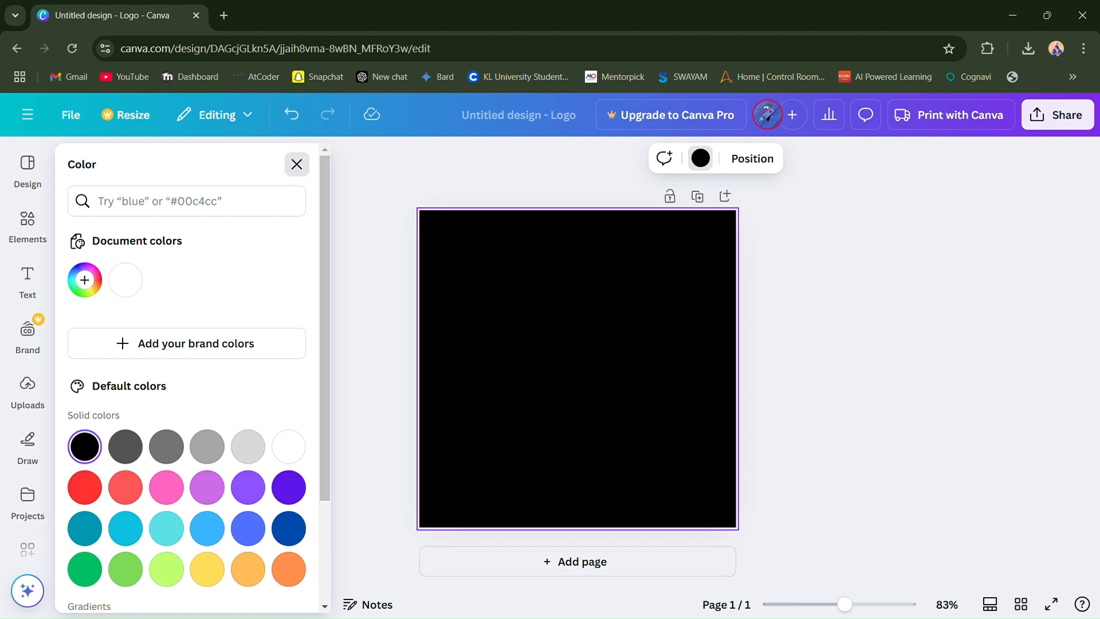
left_click(297, 164)
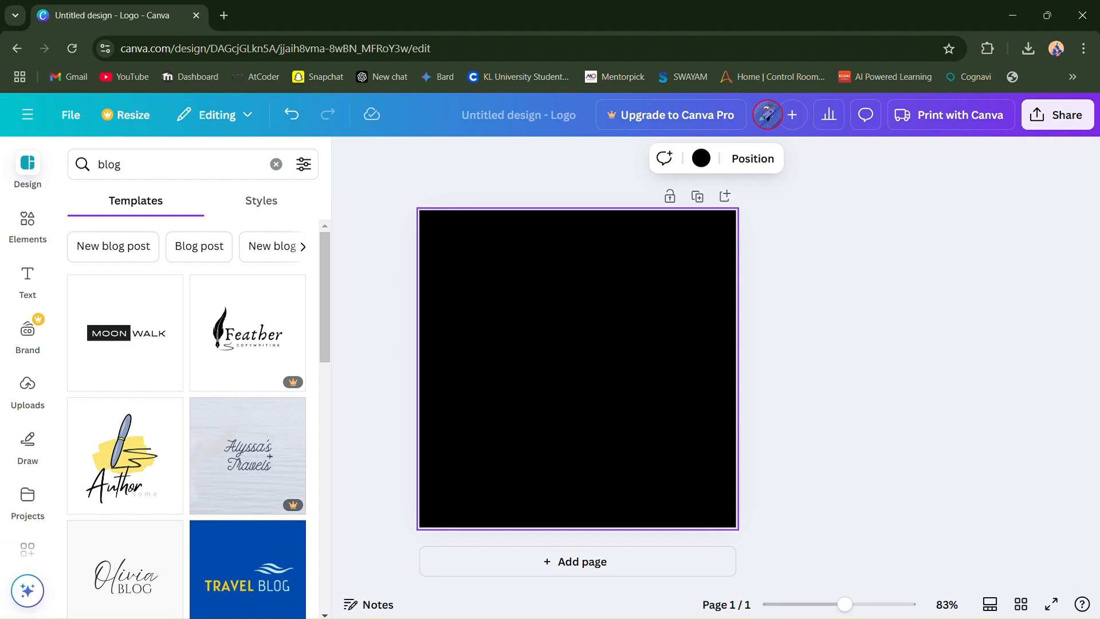
- Apply the "Black and White Simple Monoline Woman Logo" template from the blog results to the page
scroll(241, 511, "down", 8)
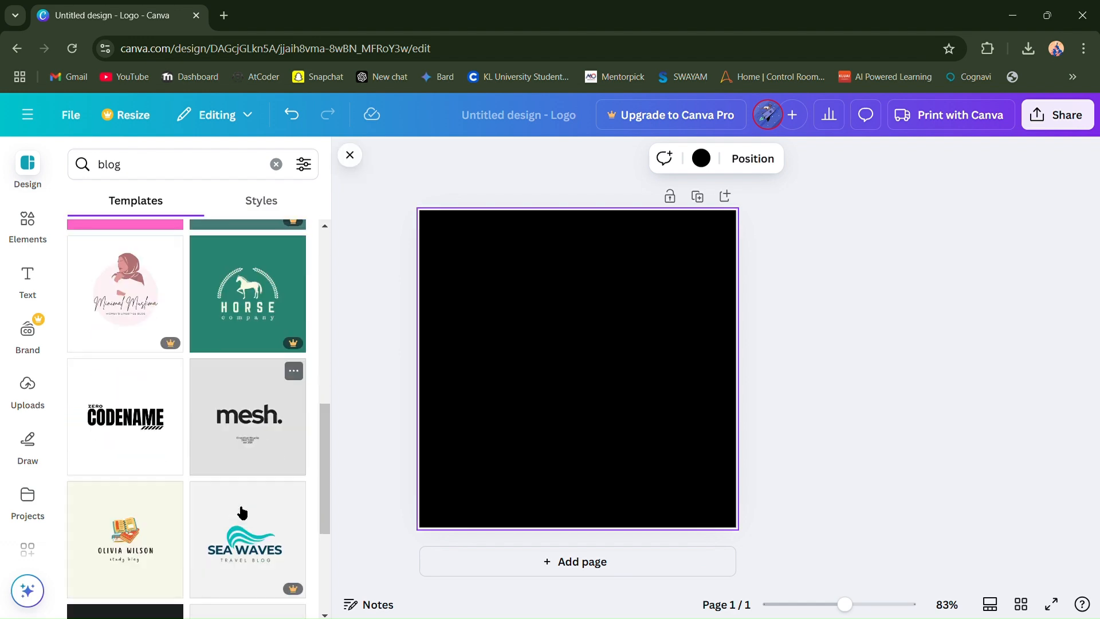
scroll(240, 511, "down", 10)
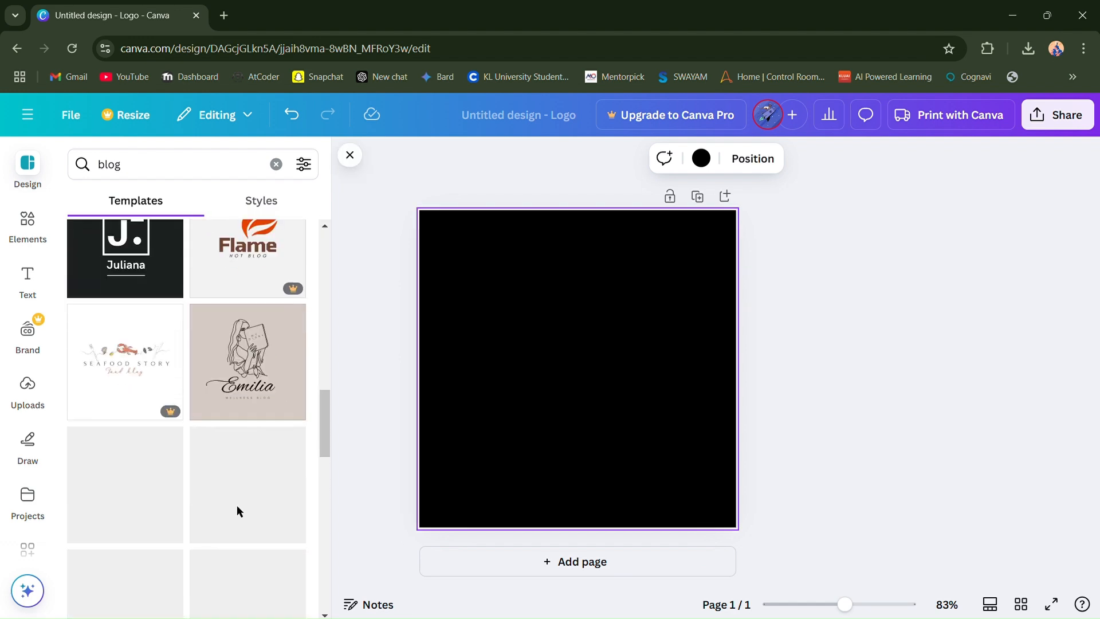
left_click(253, 361)
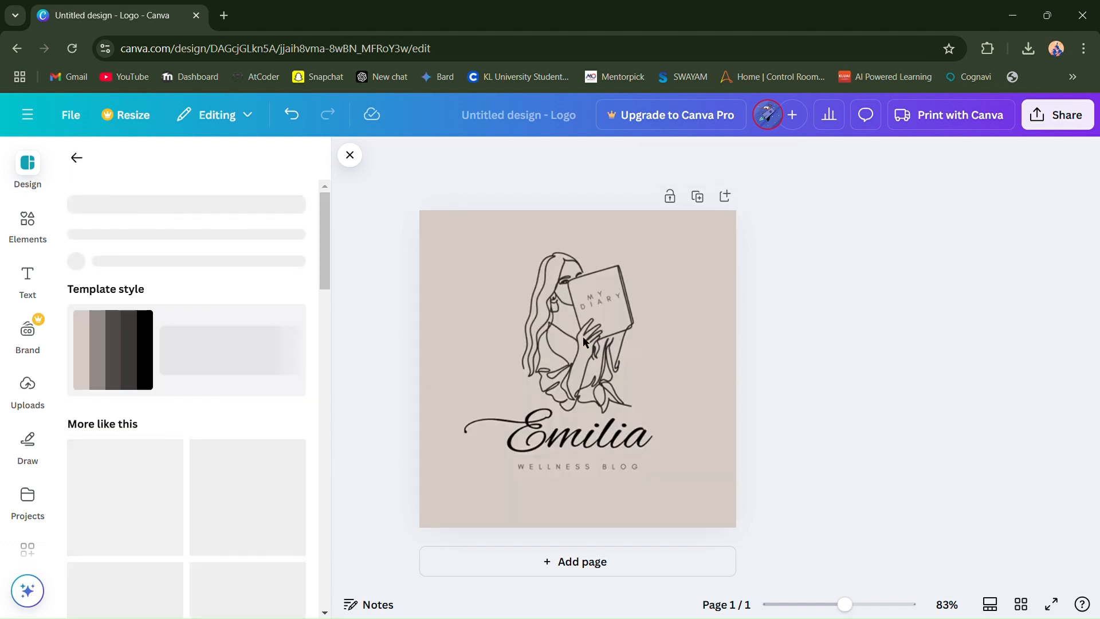
- Replace the large script name above "WELLNESS BLOG" with the text "Blog"
left_click(571, 448)
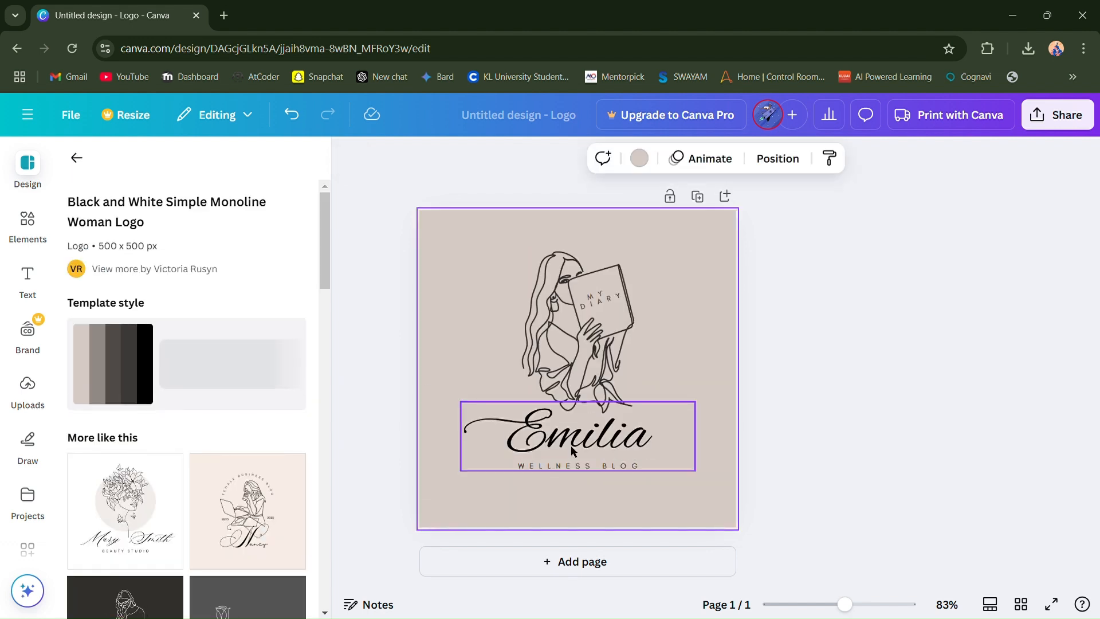
double_click(606, 446)
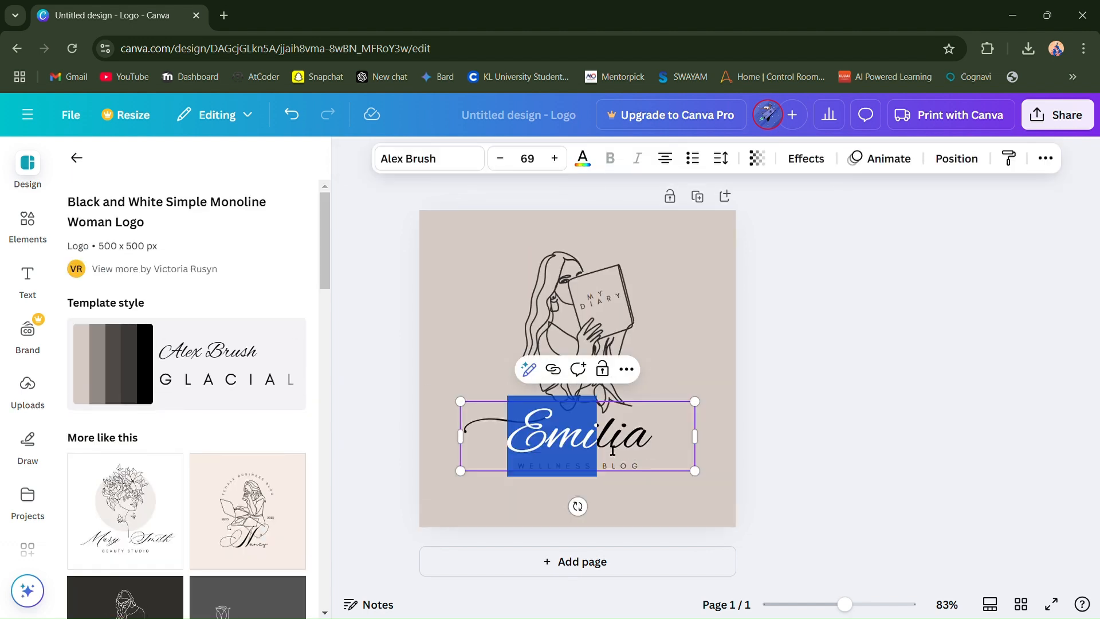
key("BackSpace")
type("Blog")
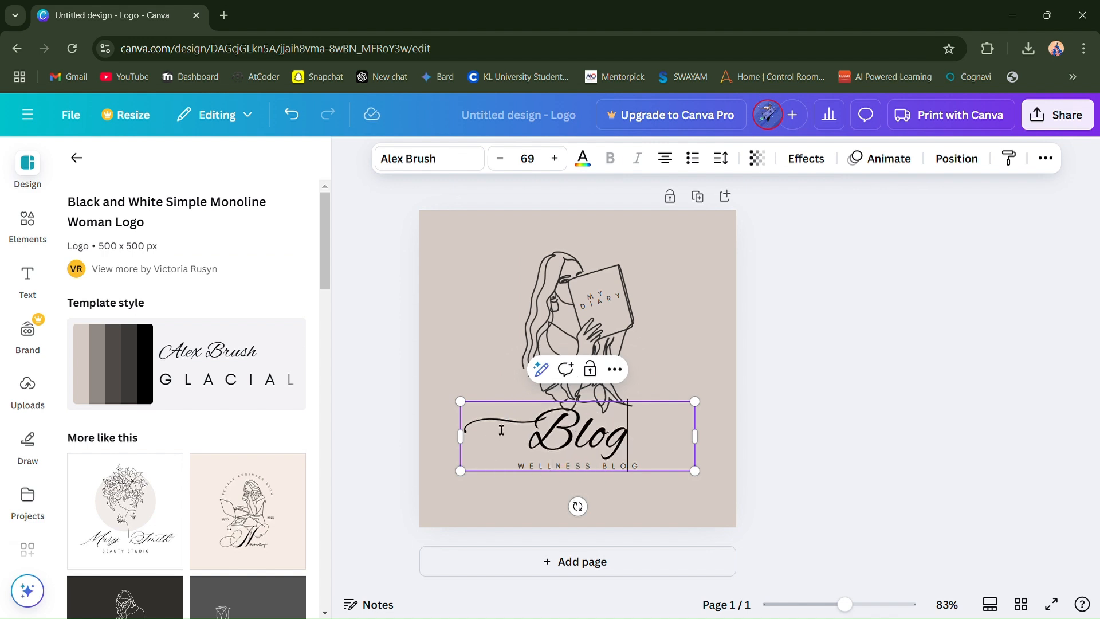
key("ctrl+a")
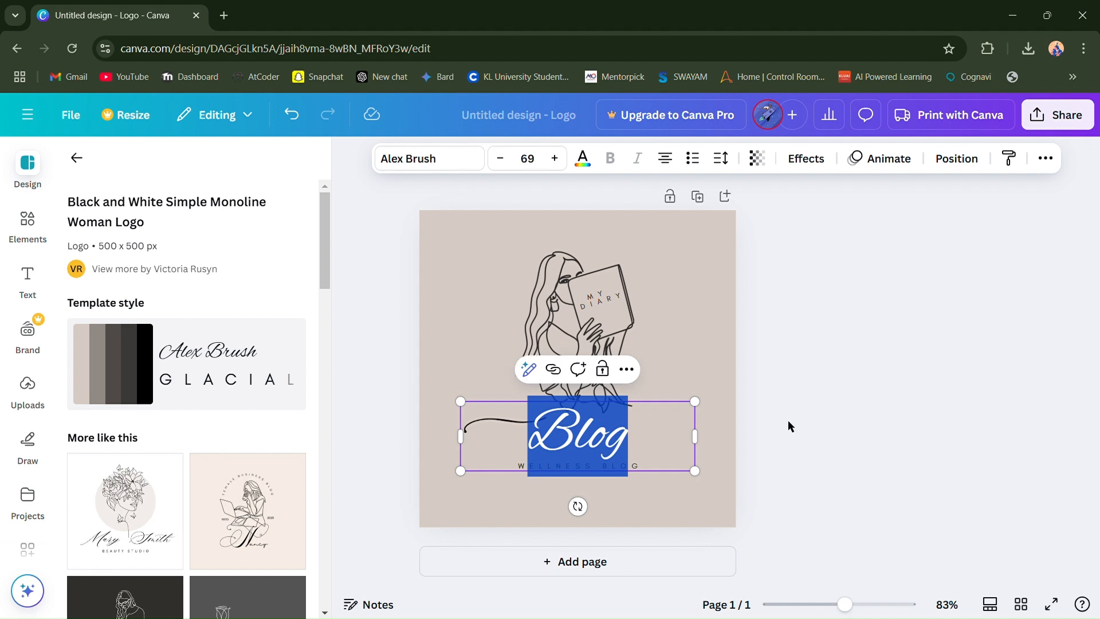
left_click(788, 421)
left_click(511, 425)
left_click(510, 422)
left_click(593, 438)
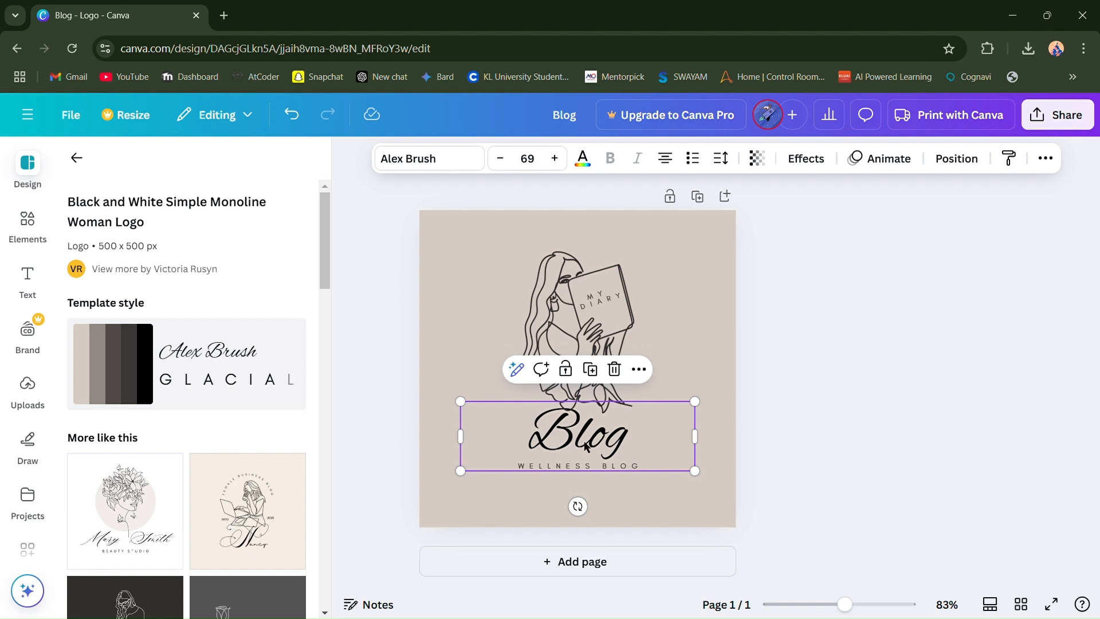
- Remove the "MY DIARY" text from the book cover in the woman illustration
left_click(608, 302)
left_click(611, 305)
key("BackSpace")
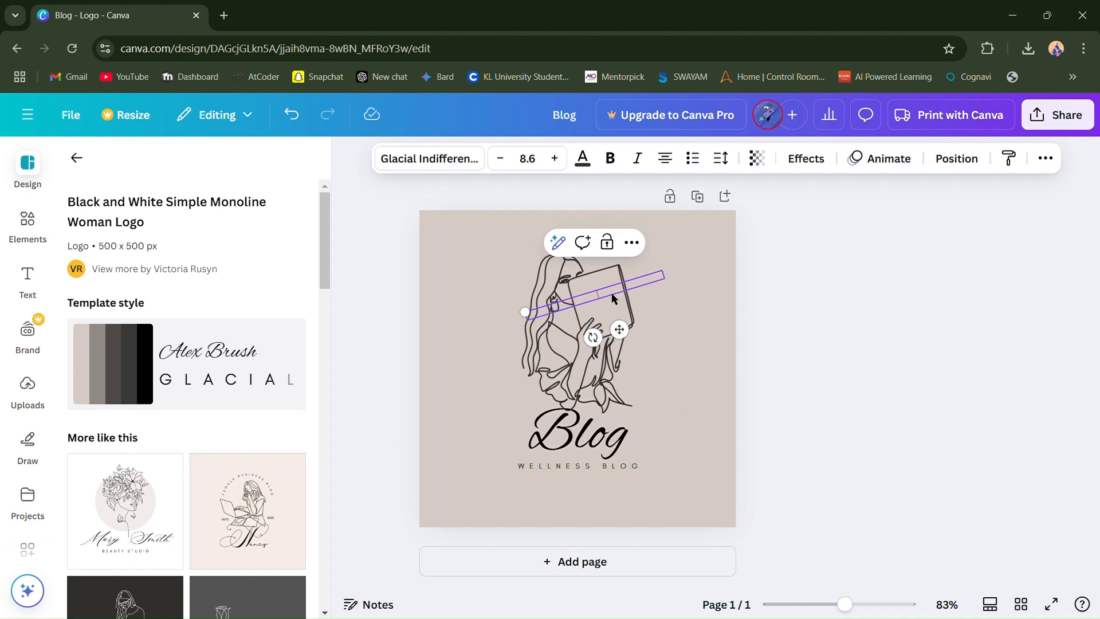
left_click(635, 438)
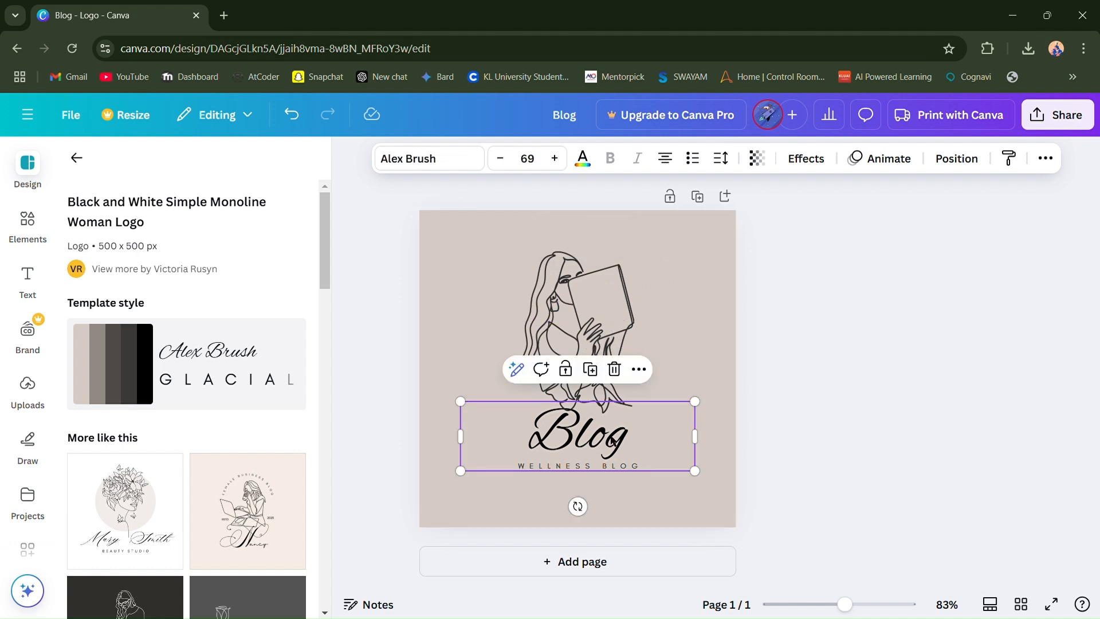
left_click(618, 444)
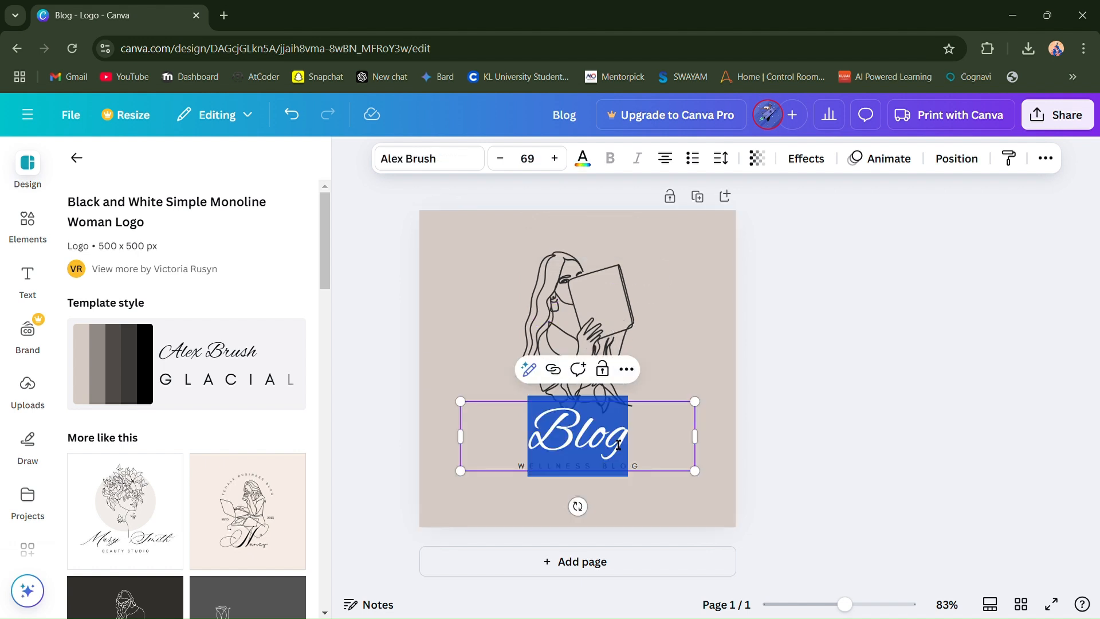
left_click(780, 425)
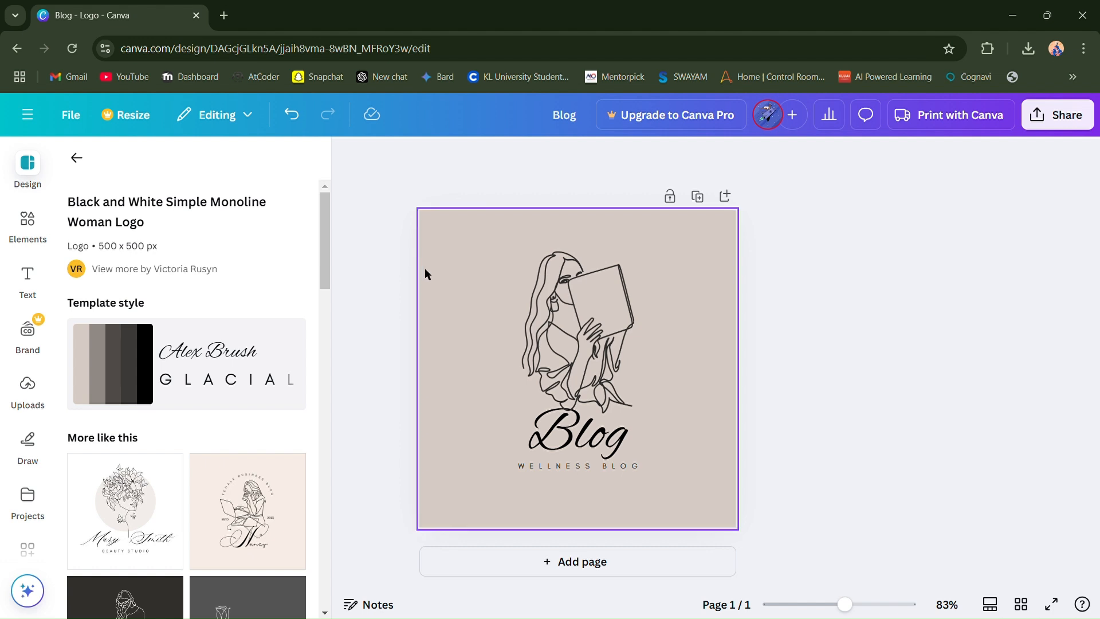
- Delete the beige background, the woman illustration and the "WELLNESS BLOG" tagline, keeping only the "Blog" text
left_click(473, 233)
key("Delete")
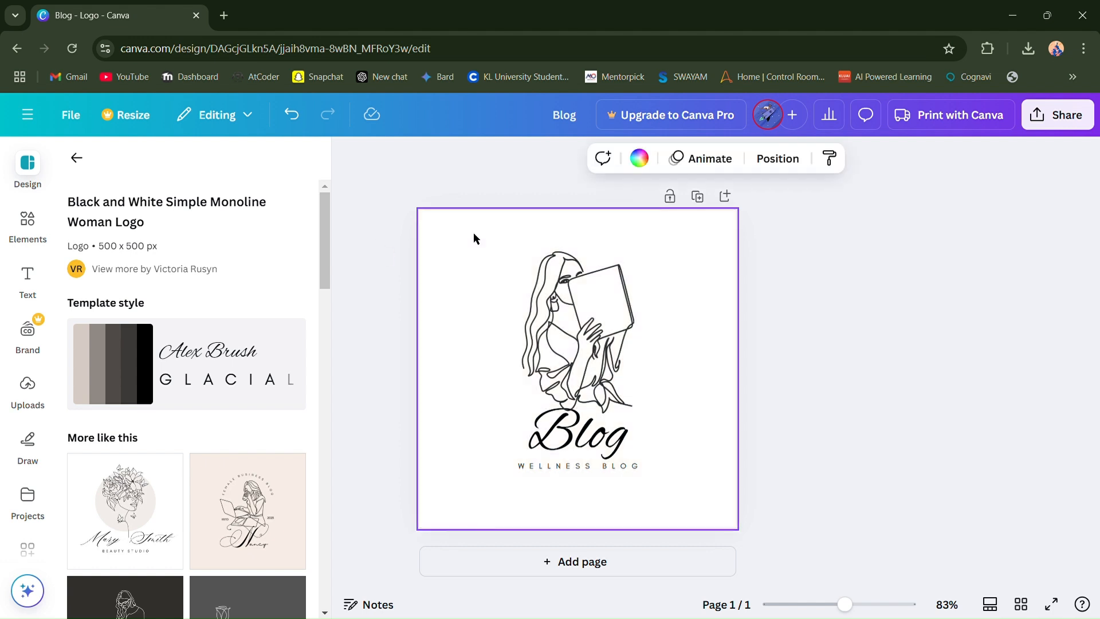
left_click(586, 284)
key("Delete")
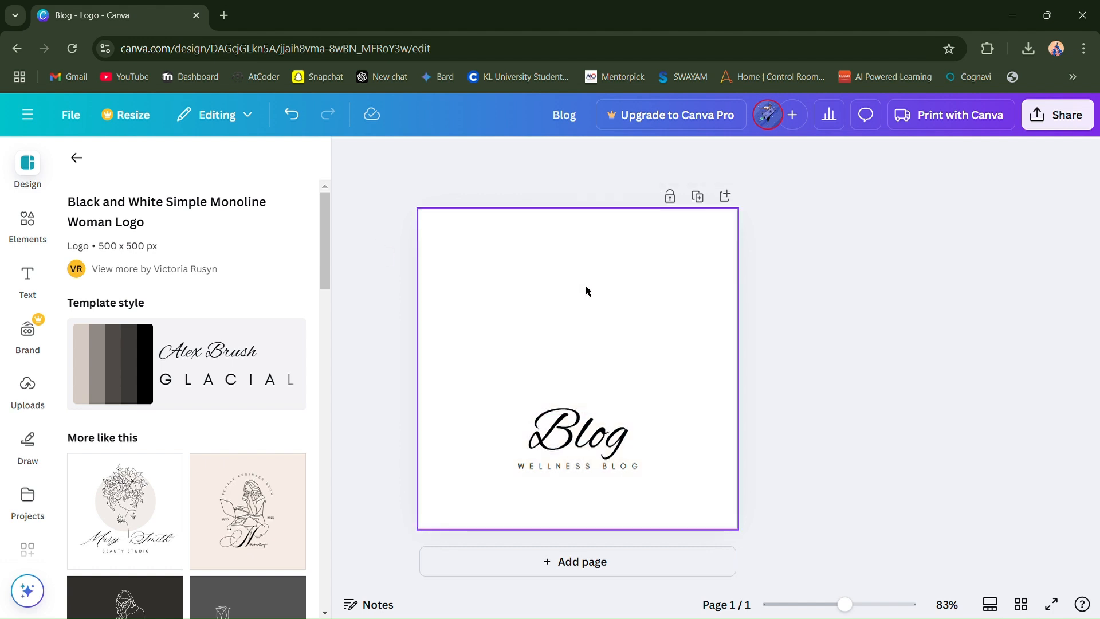
left_click(614, 468)
key("Delete")
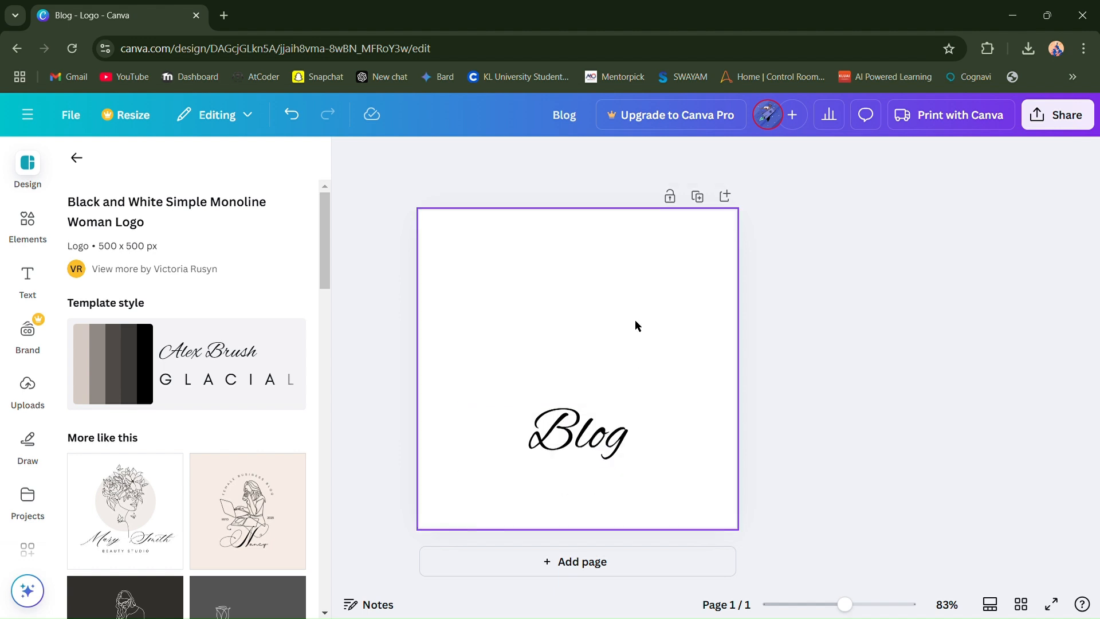
- Set the page's background colour to black #000000
left_click(657, 159)
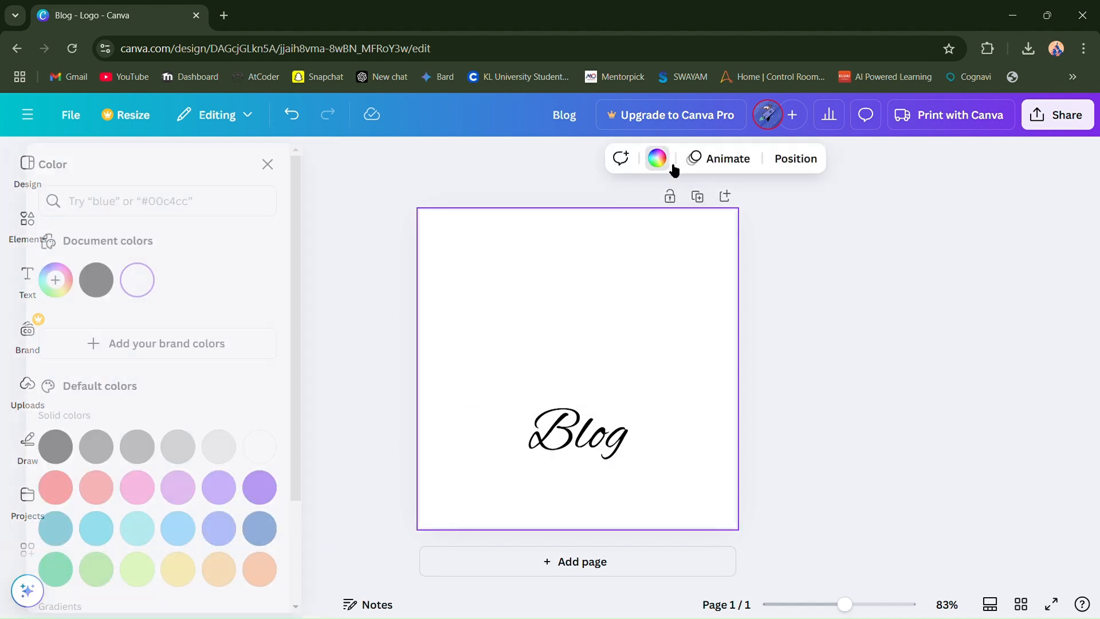
left_click(125, 278)
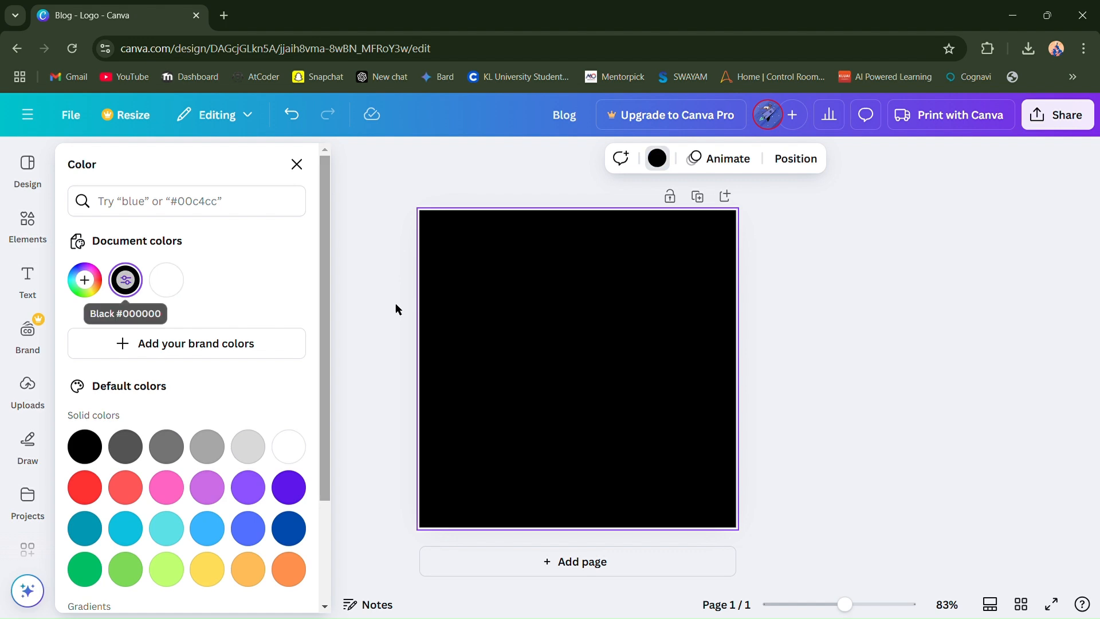
- Recolour the "Blog" text white and place it near the lower edge of the black page
left_click_drag(587, 444, 732, 421)
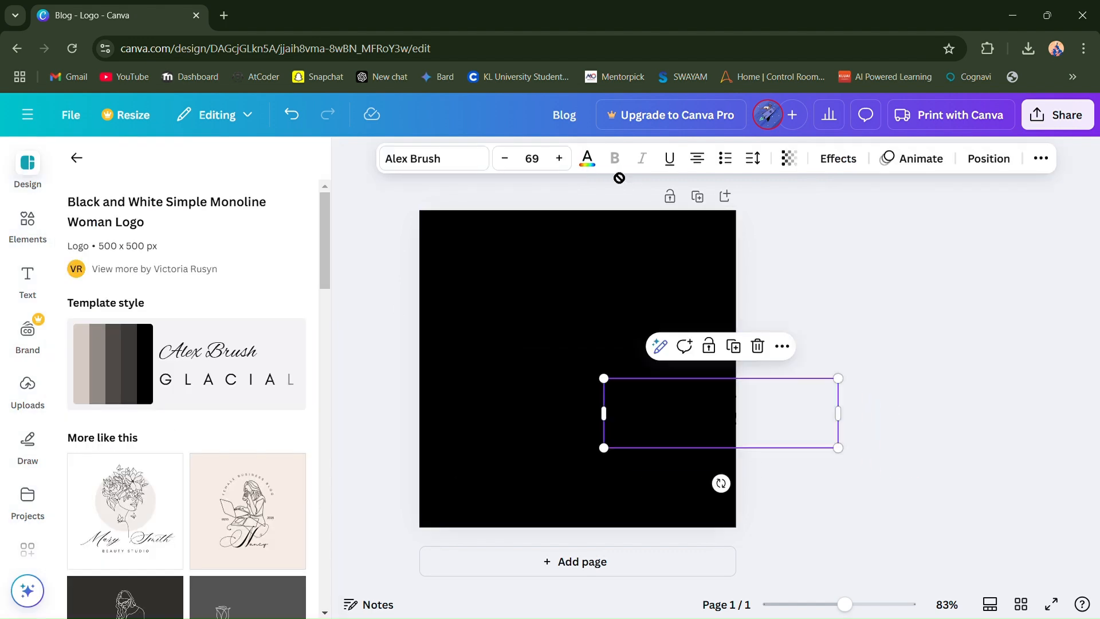
left_click(587, 160)
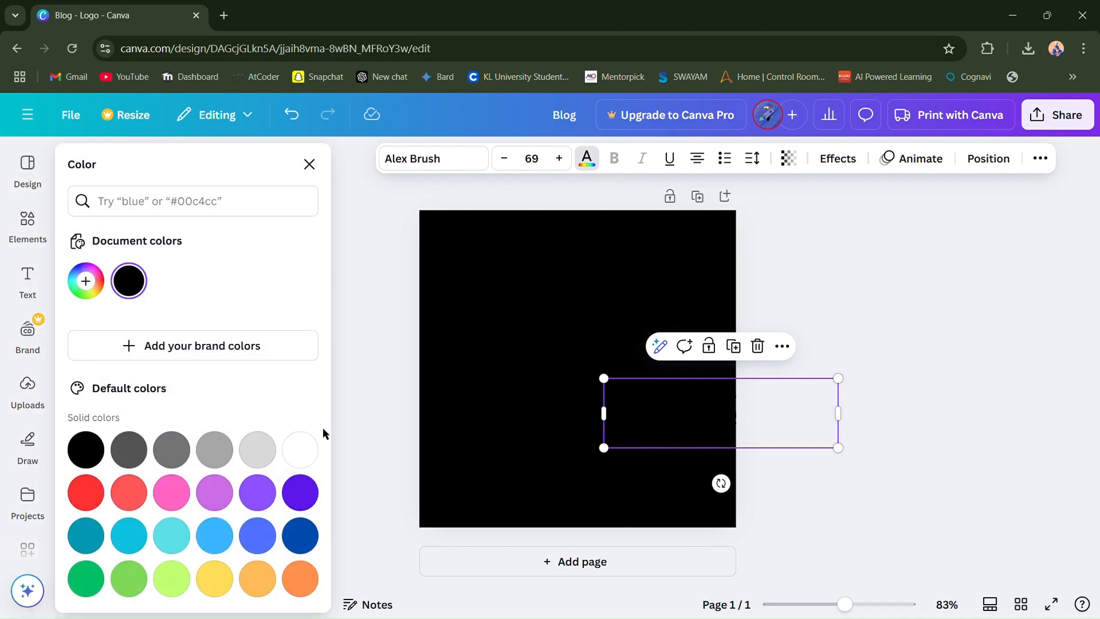
left_click(309, 447)
left_click_drag(688, 421, 561, 493)
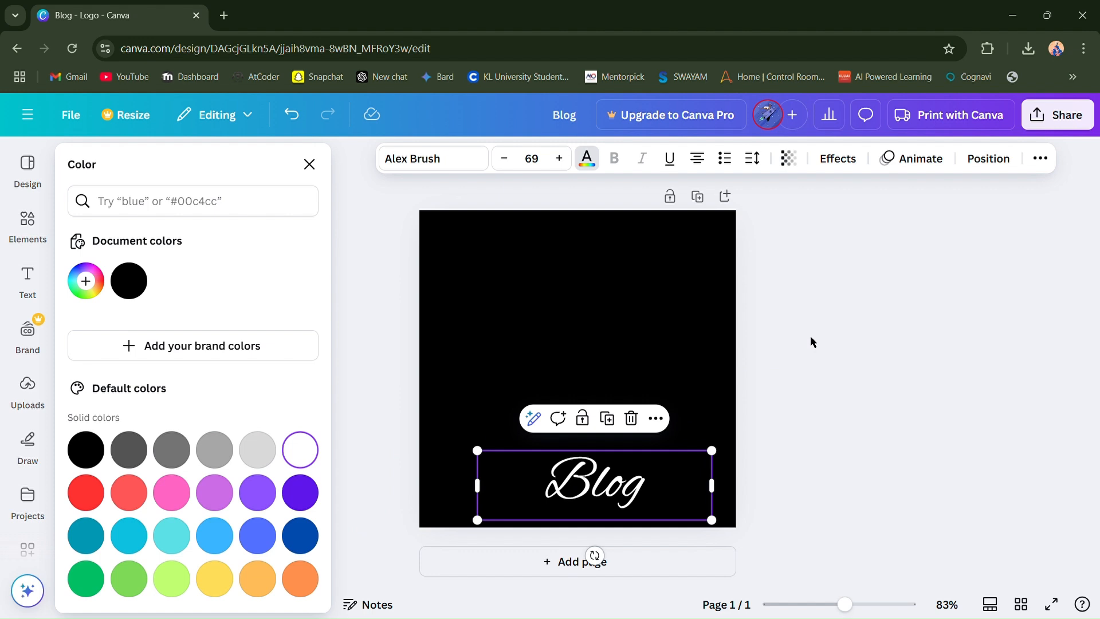
key("Escape")
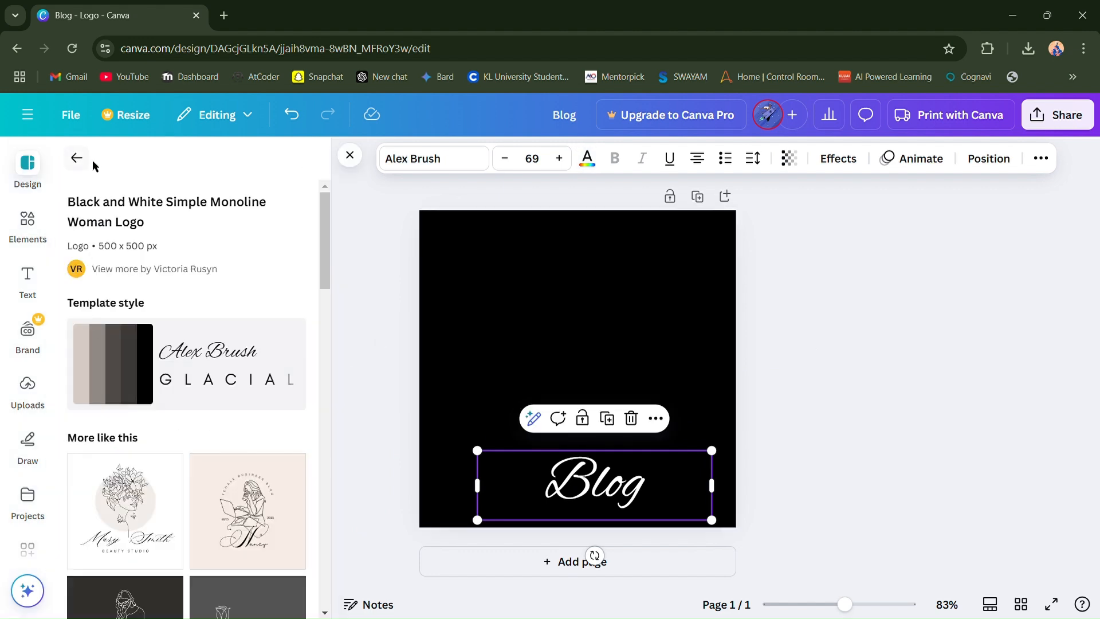
- Search the logo templates for the suggested term "Circular Logos" instead of "blog" and browse the matching designs
left_click(30, 172)
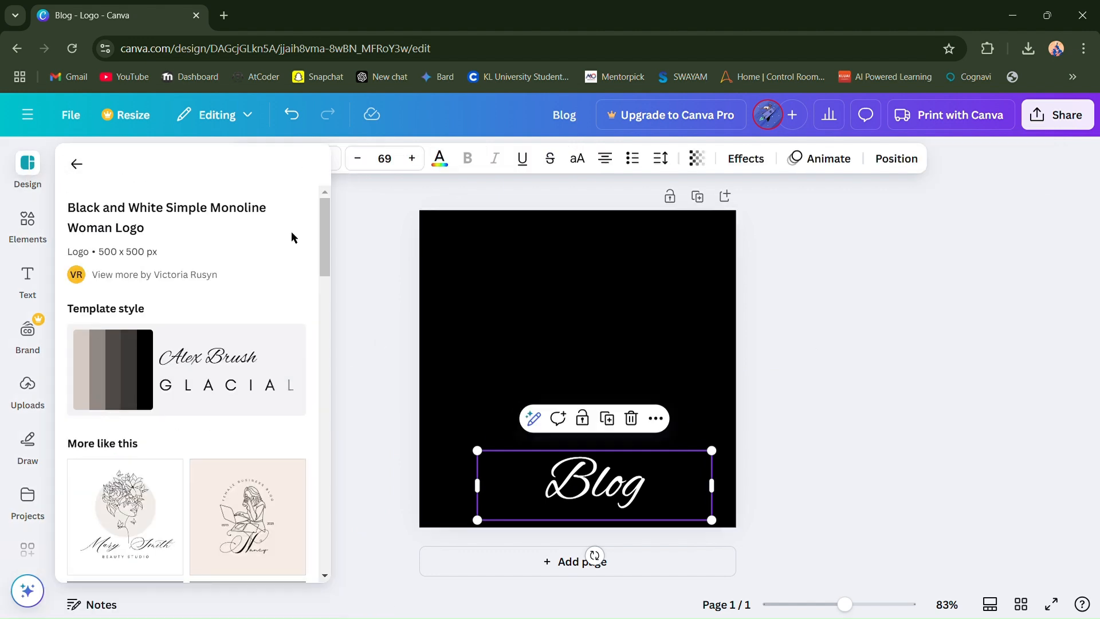
left_click(369, 250)
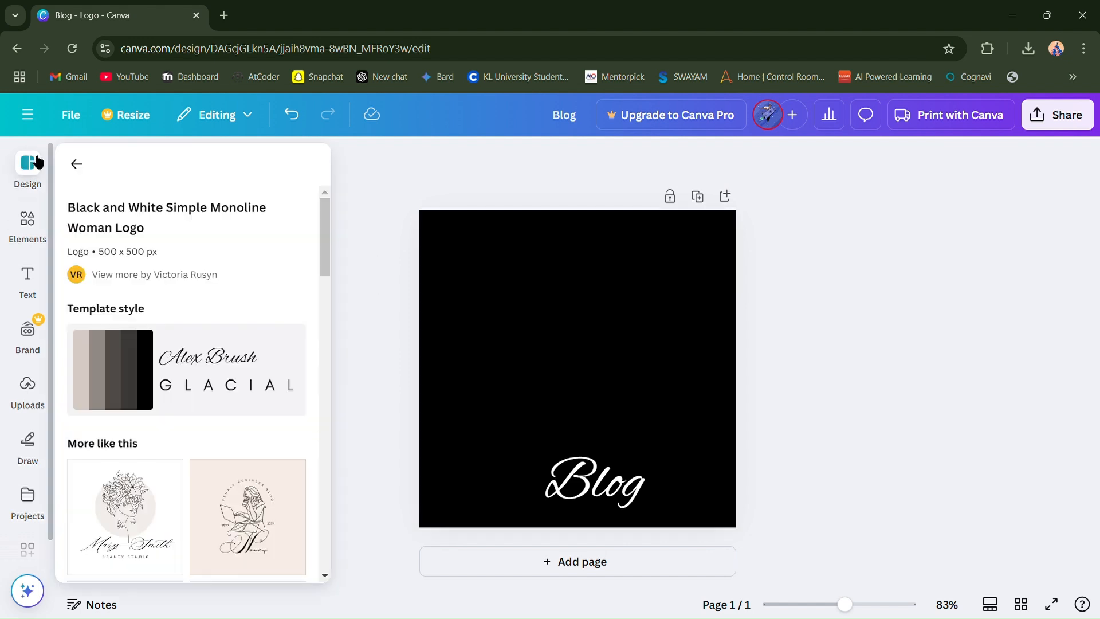
left_click(31, 156)
left_click(76, 158)
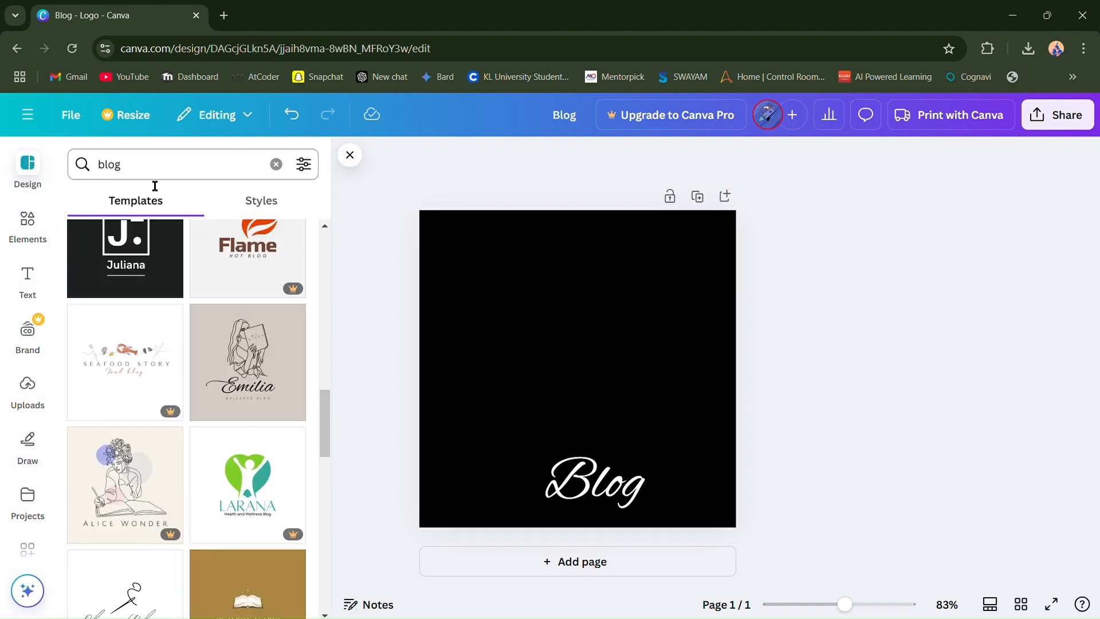
left_click(277, 164)
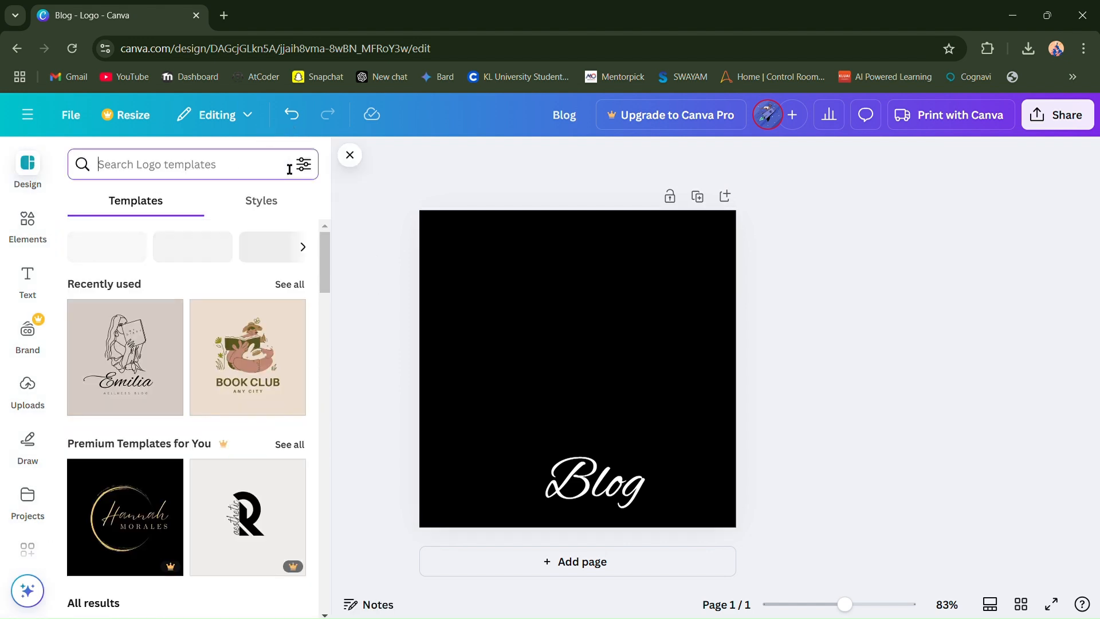
left_click(203, 170)
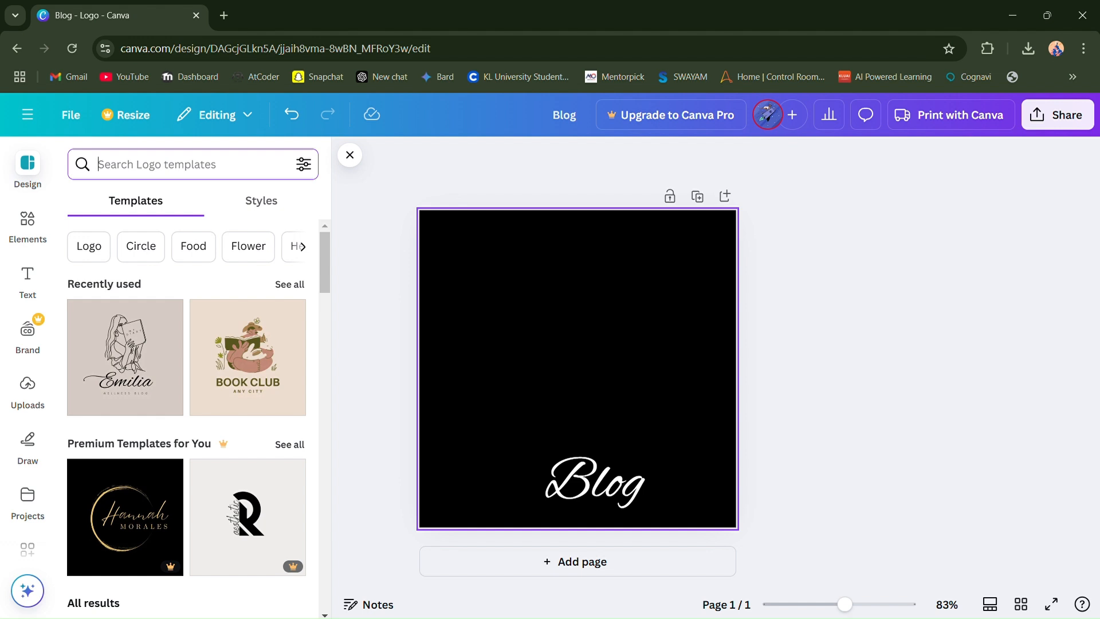
type("ci")
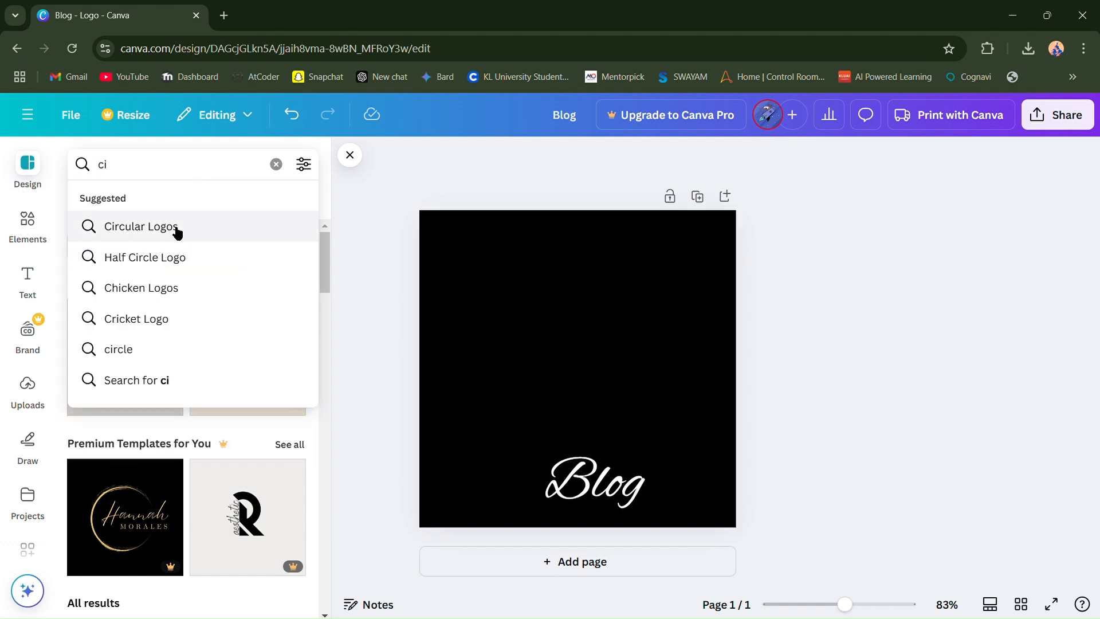
left_click(174, 228)
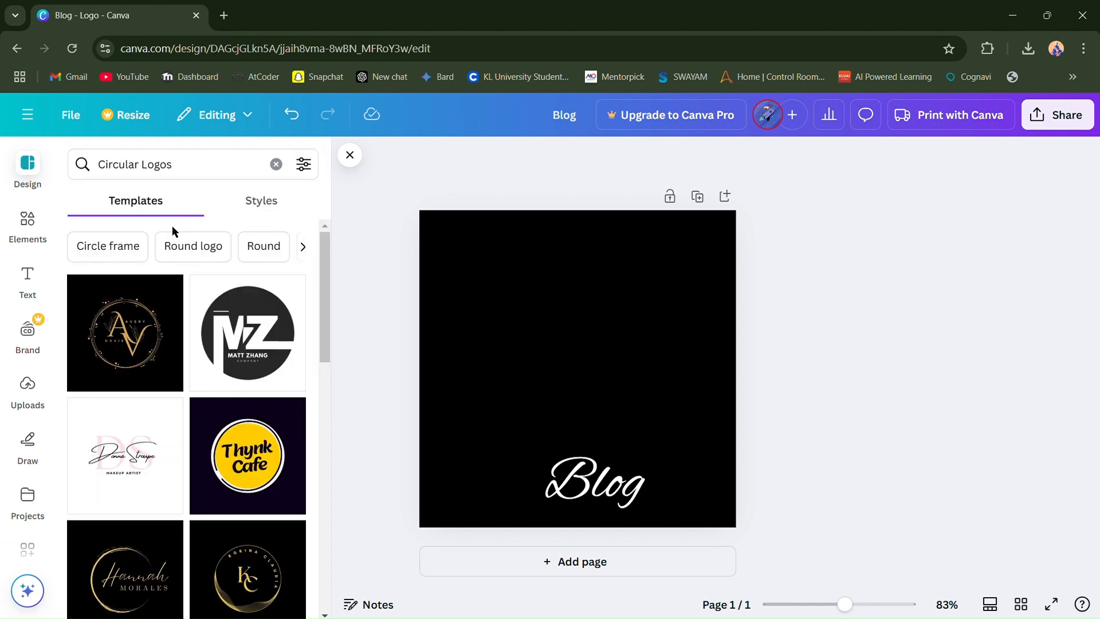
scroll(229, 373, "down", 2)
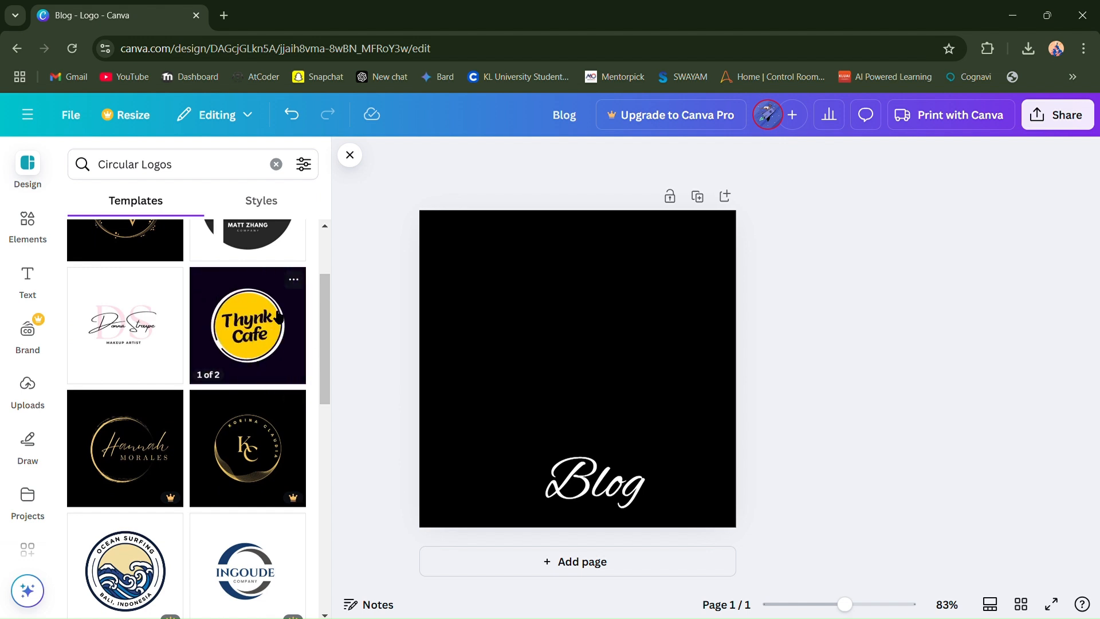
scroll(279, 317, "down", 5)
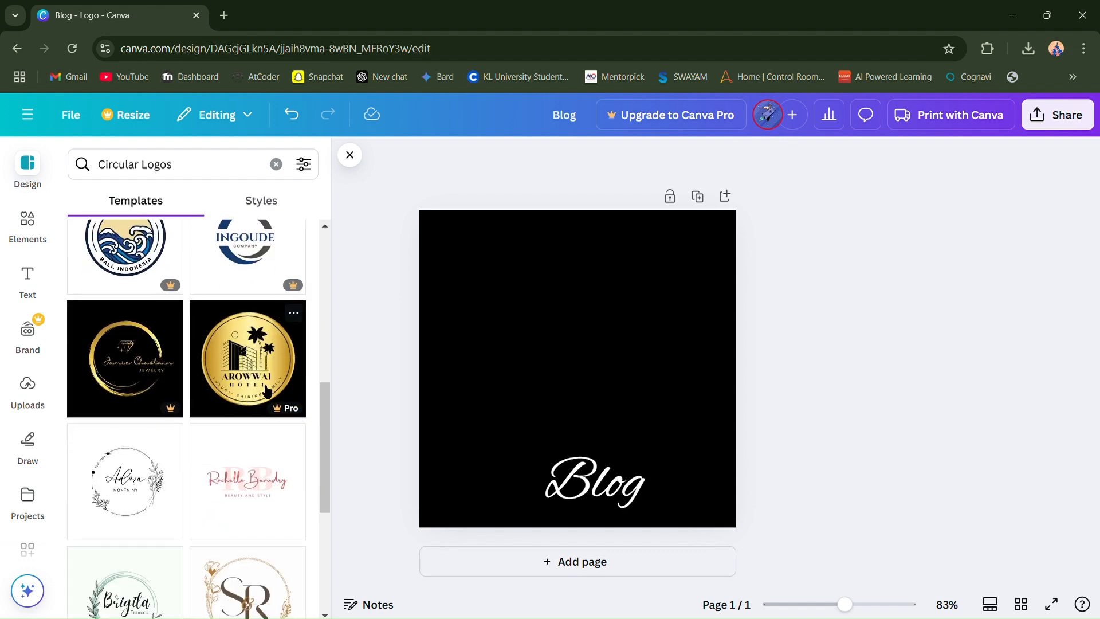
scroll(197, 388, "down", 2)
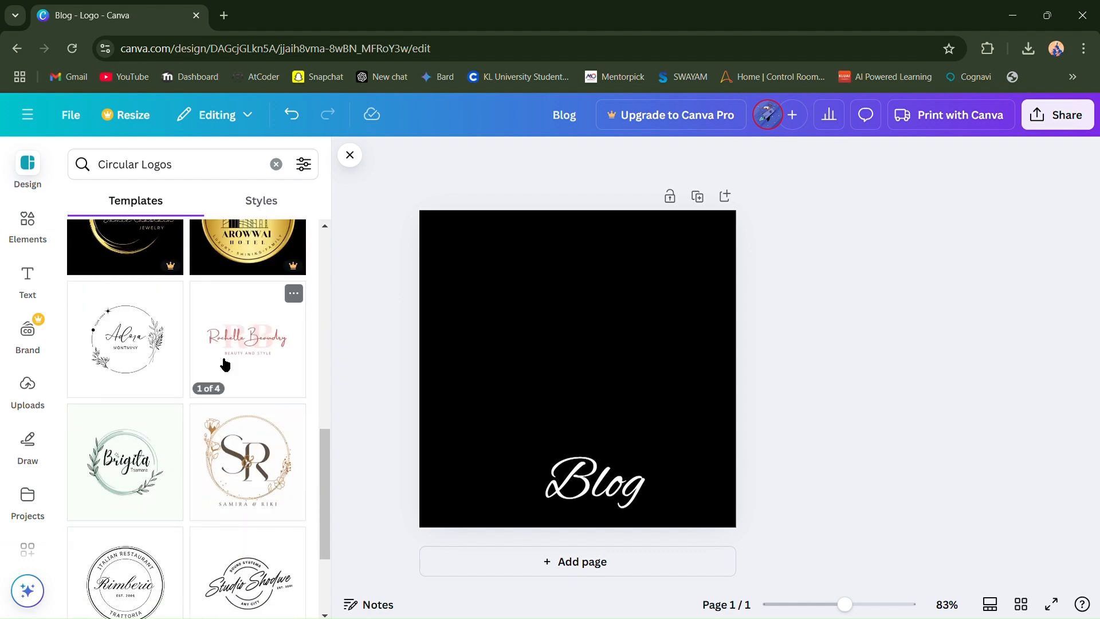
scroll(221, 361, "up", 8)
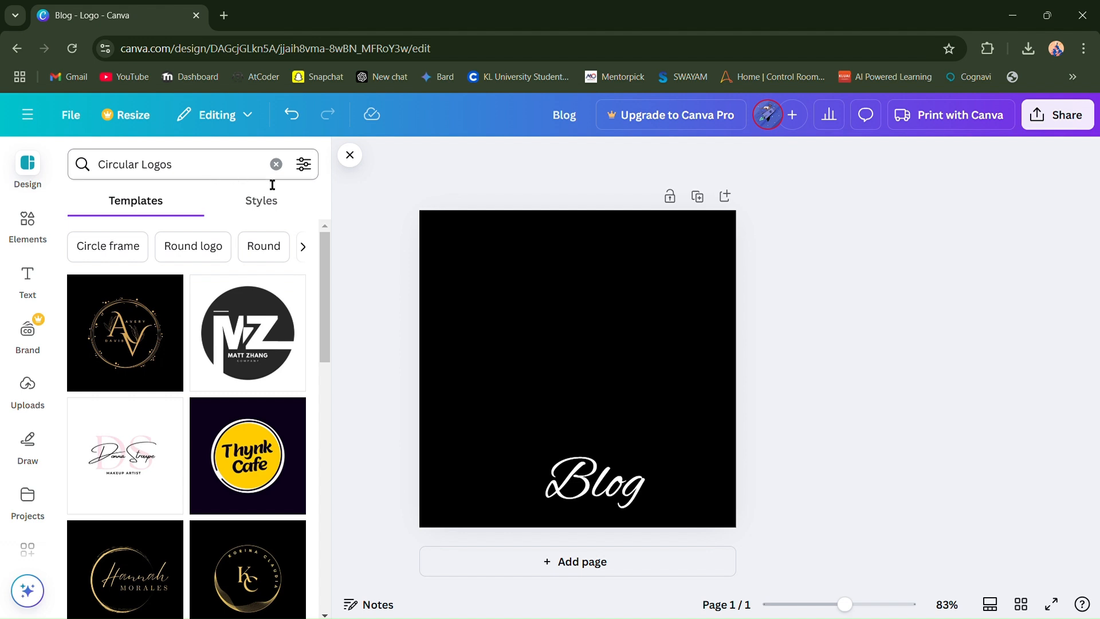
- Check the styles for "Circular Logos", then search for "Circle" and check its templates and styles
left_click(277, 204)
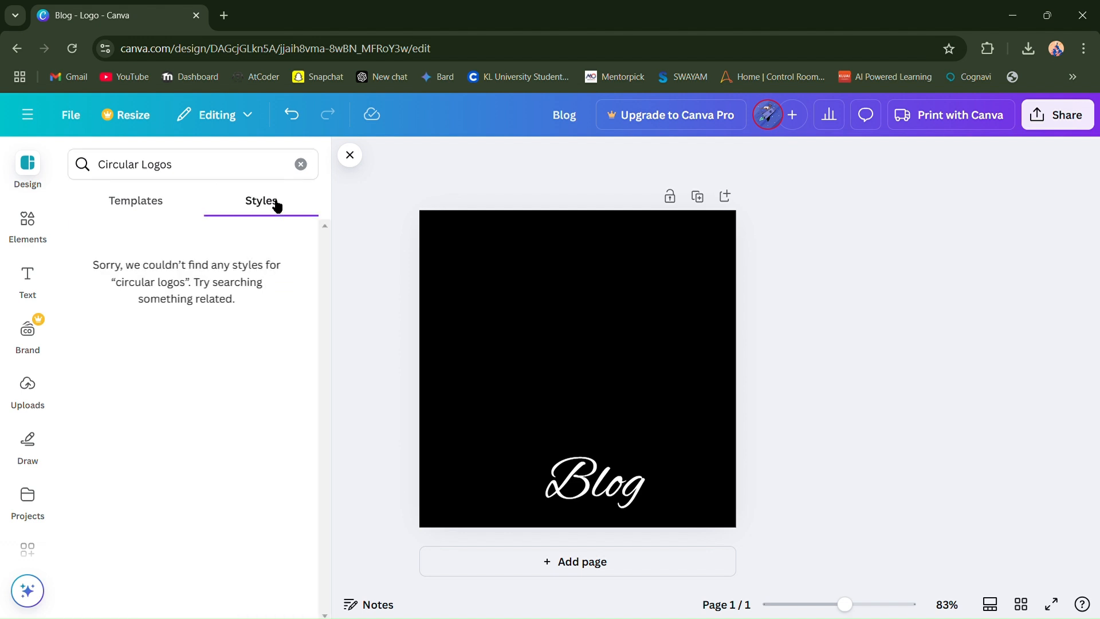
left_click(167, 200)
left_click_drag(235, 172, 150, 178)
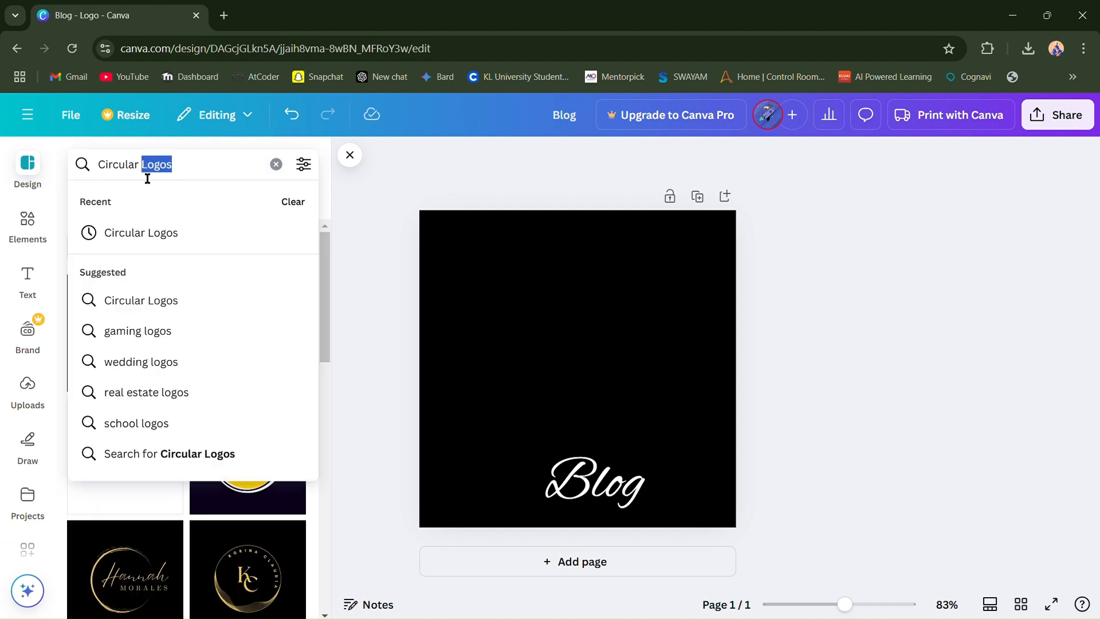
key("BackSpace")
key("BackSpace")
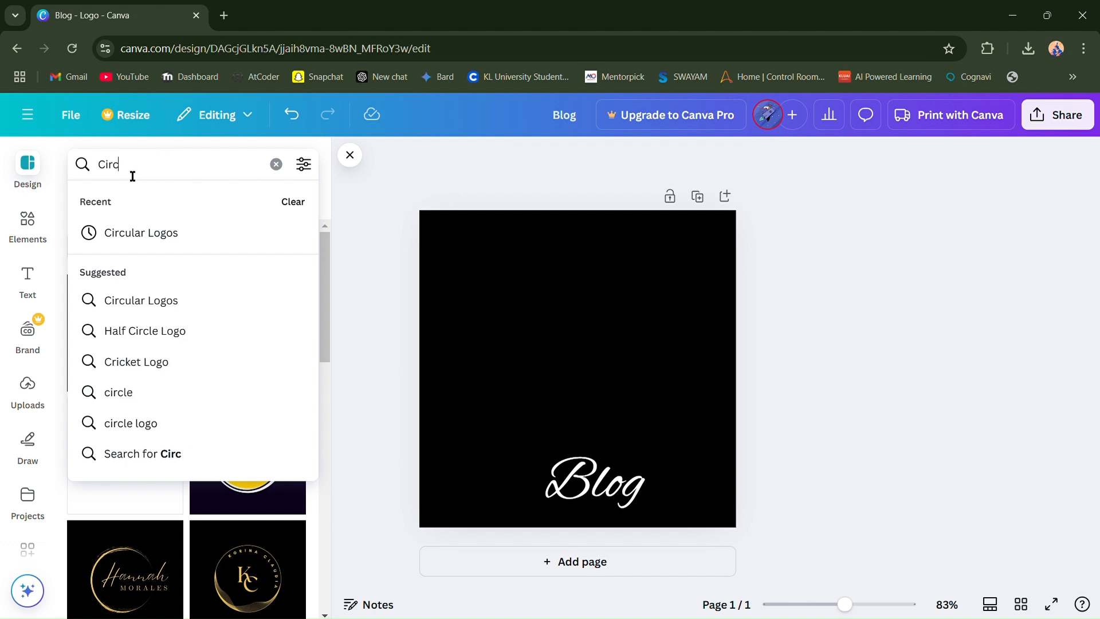
type("le")
key("Return")
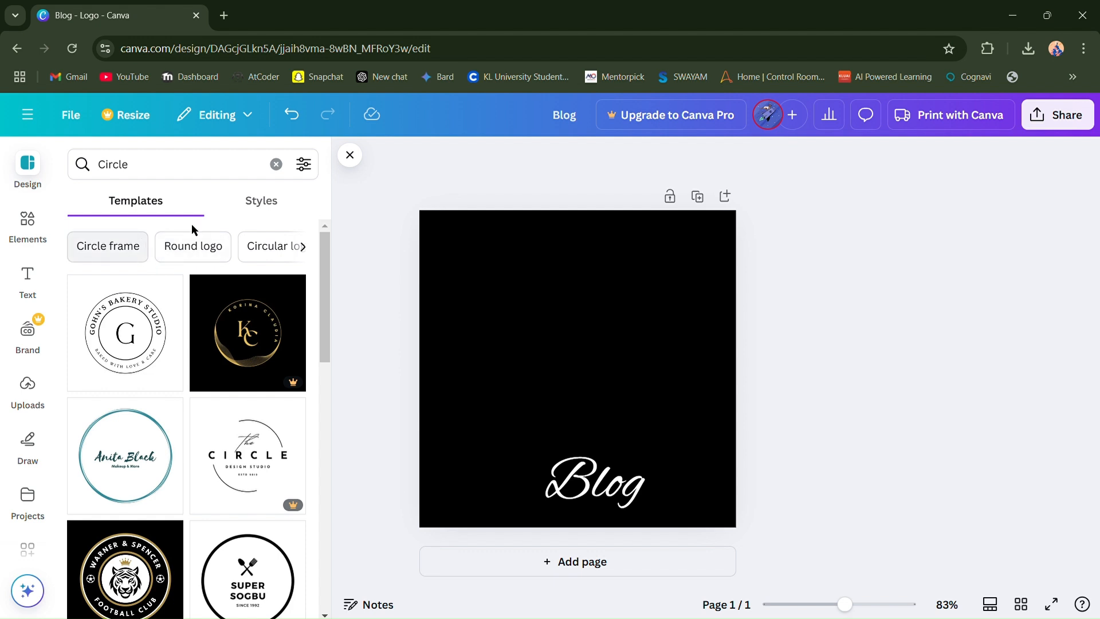
left_click(263, 202)
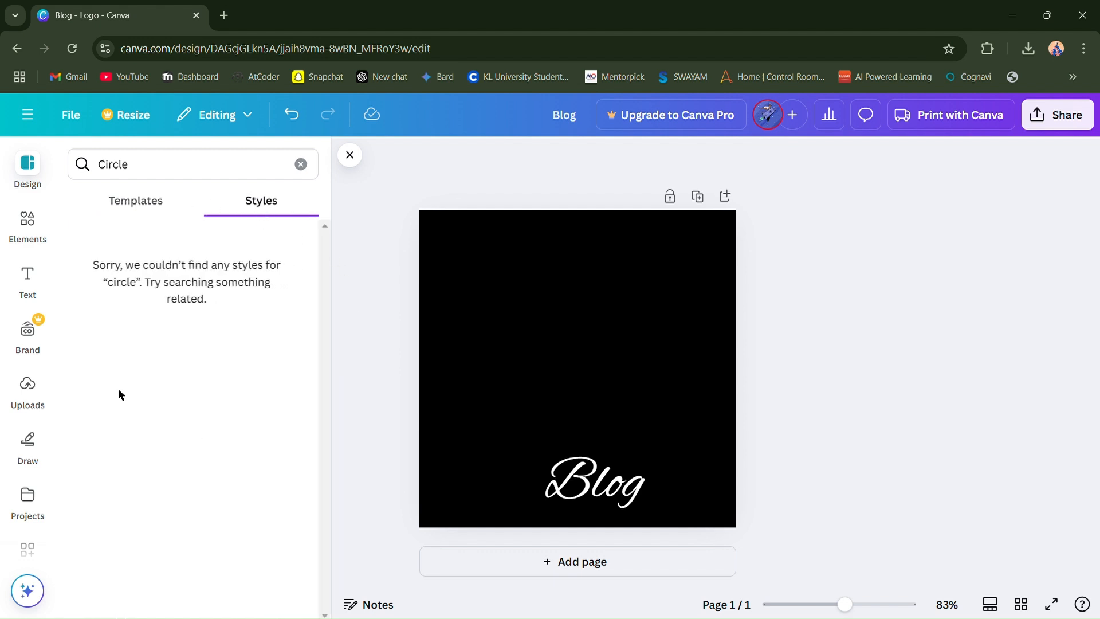
- Add the solid circle shape from the "Circle" elements to the page's centre and nudge the "Blog" text slightly upward
left_click(33, 219)
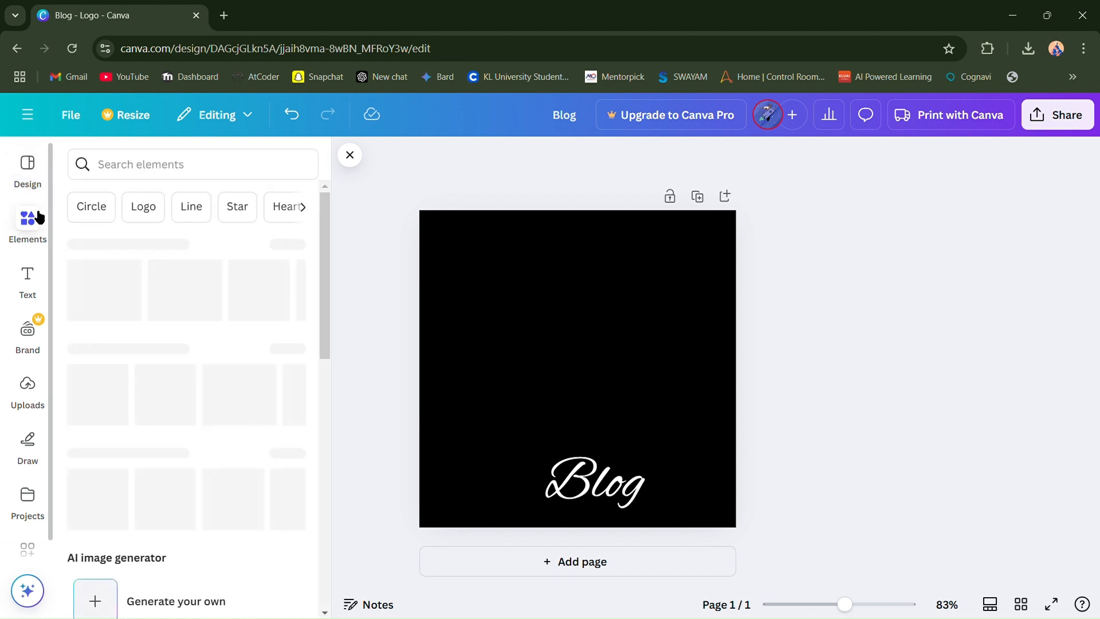
left_click(92, 212)
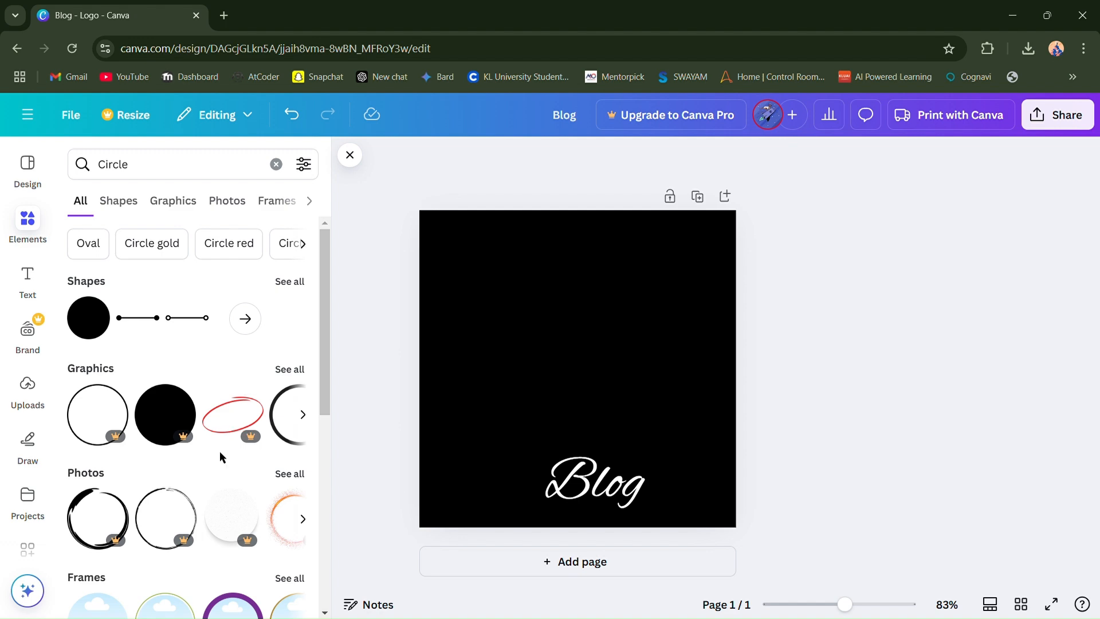
scroll(220, 452, "down", 6)
scroll(220, 452, "up", 3)
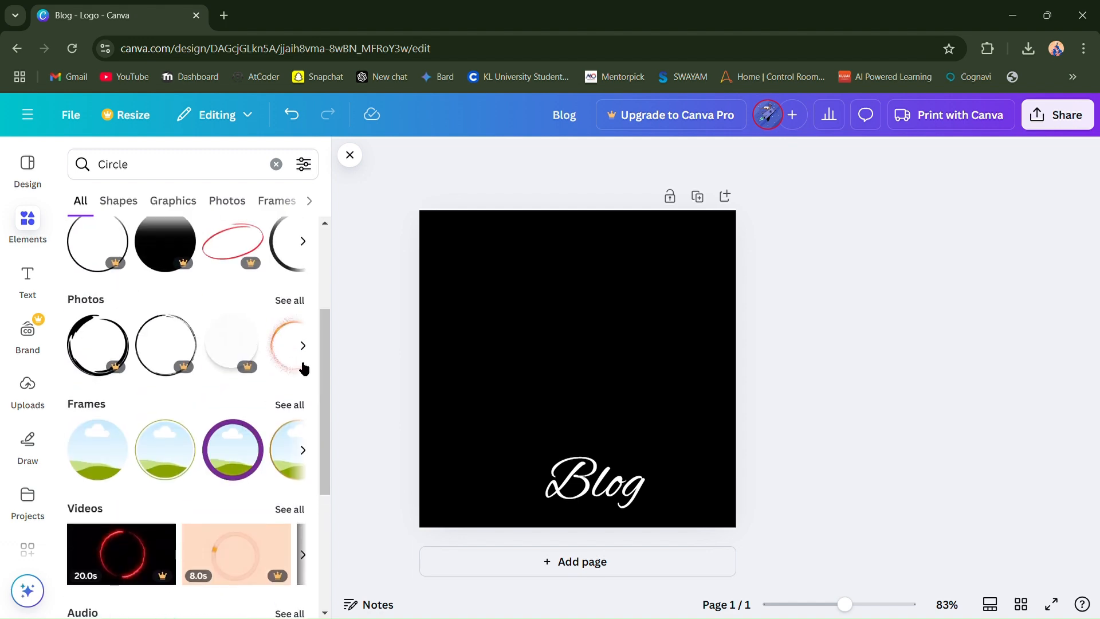
scroll(304, 369, "up", 3)
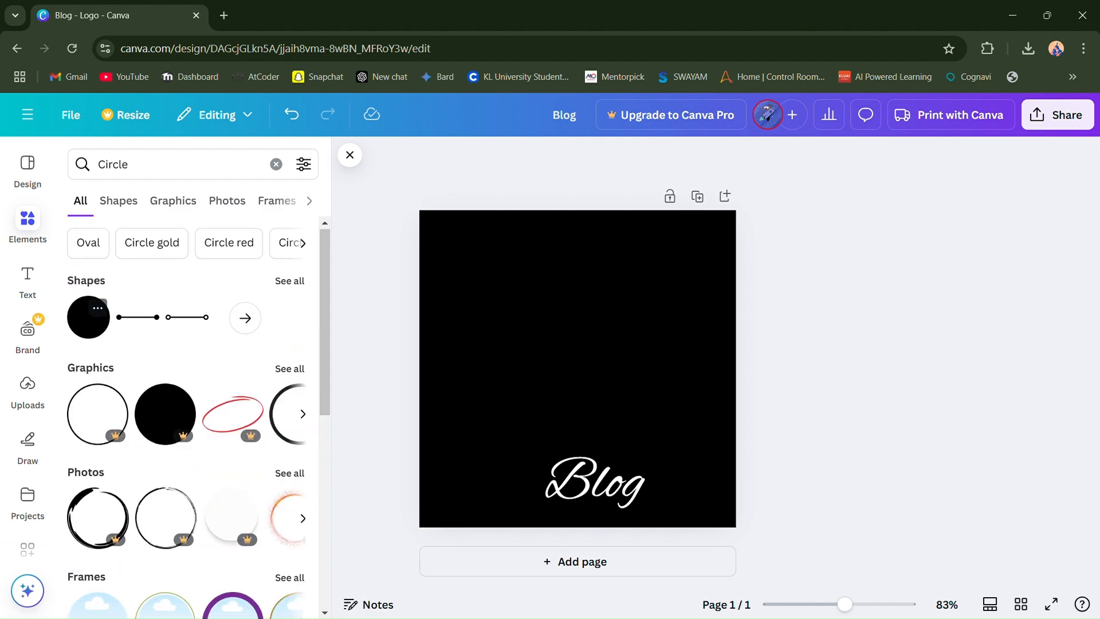
left_click(88, 317)
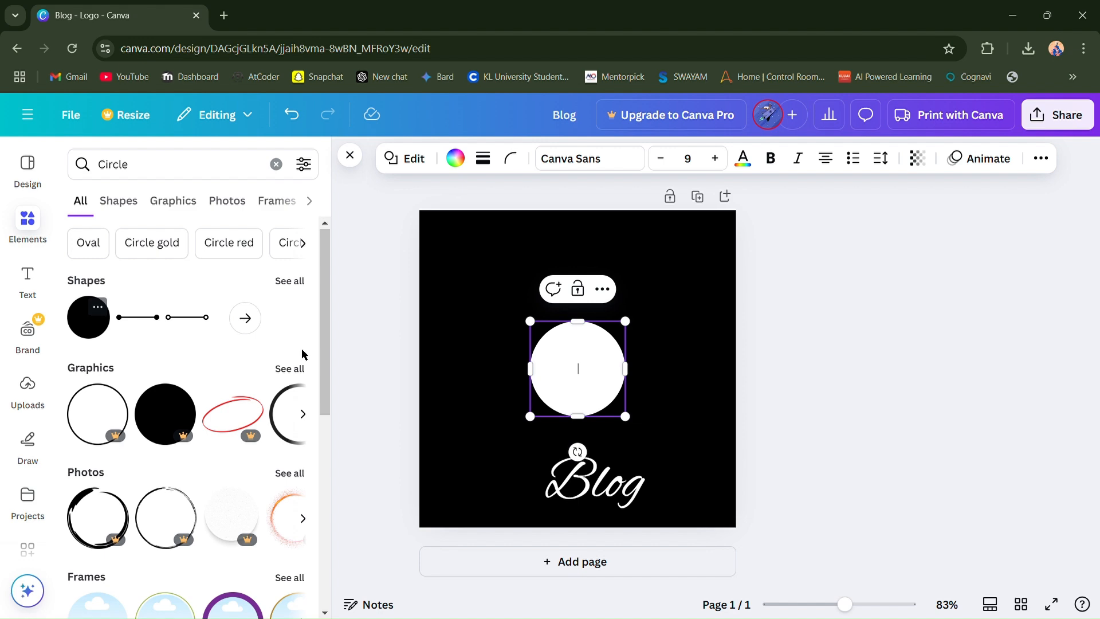
mouse_move(594, 485)
left_mouse_down()
mouse_move(577, 378)
mouse_move(592, 479)
left_mouse_up()
left_click(588, 367)
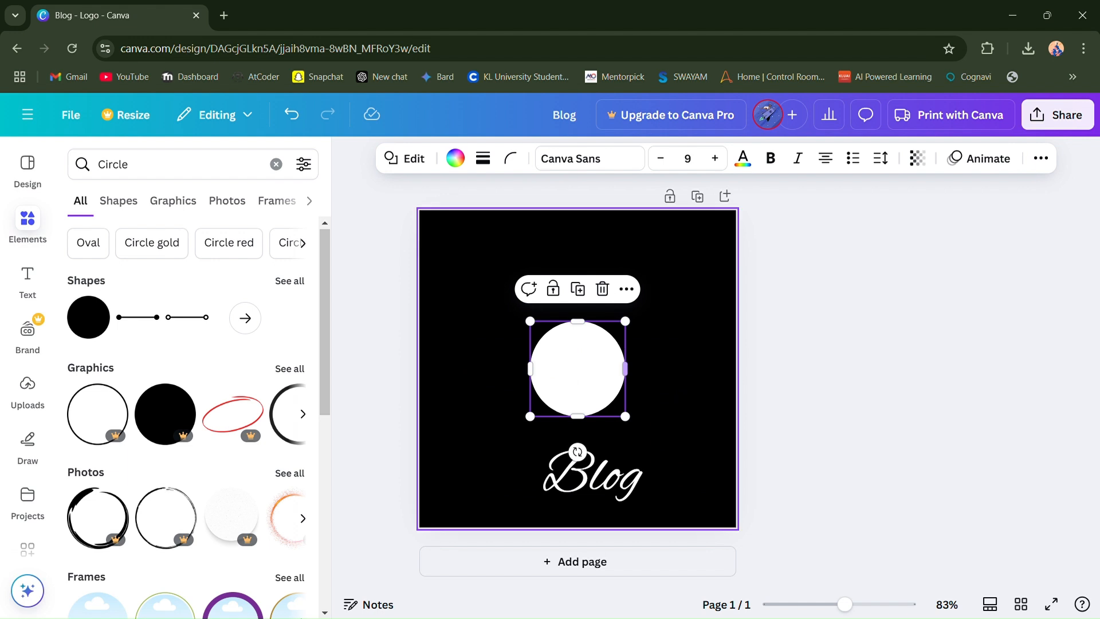
- Move the "Blog" text slightly closer to the page's lower edge
left_click(627, 291)
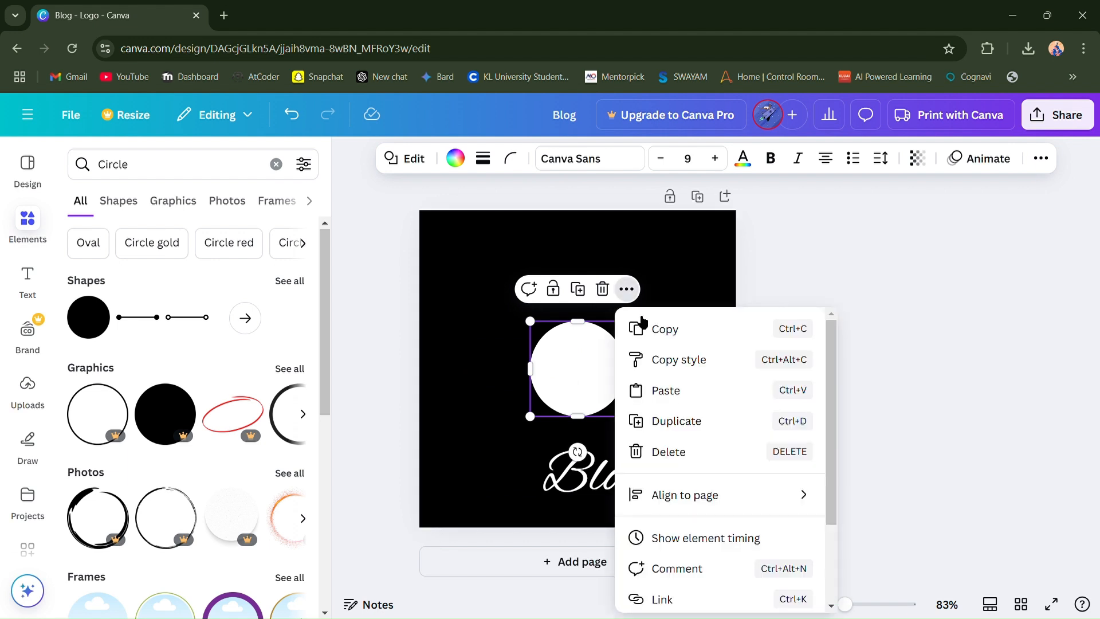
left_click(605, 380)
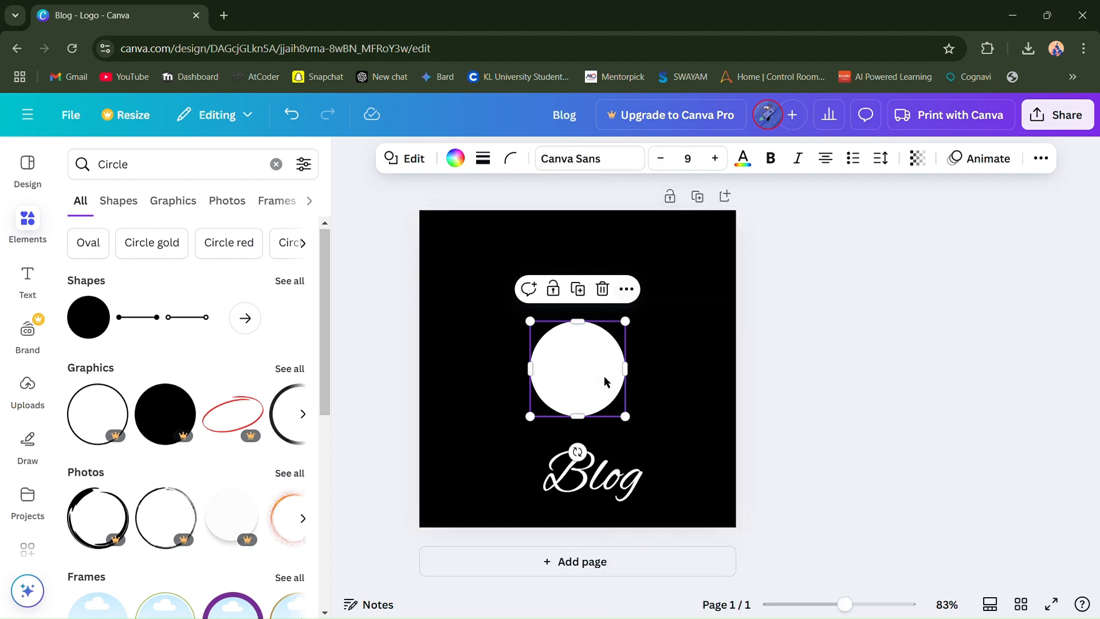
mouse_move(610, 497)
left_mouse_down()
mouse_move(595, 383)
mouse_move(602, 537)
mouse_move(603, 506)
left_mouse_up()
- Look through the preview row of "Circle" graphics and open the full list of graphics
scroll(232, 432, "down", 2)
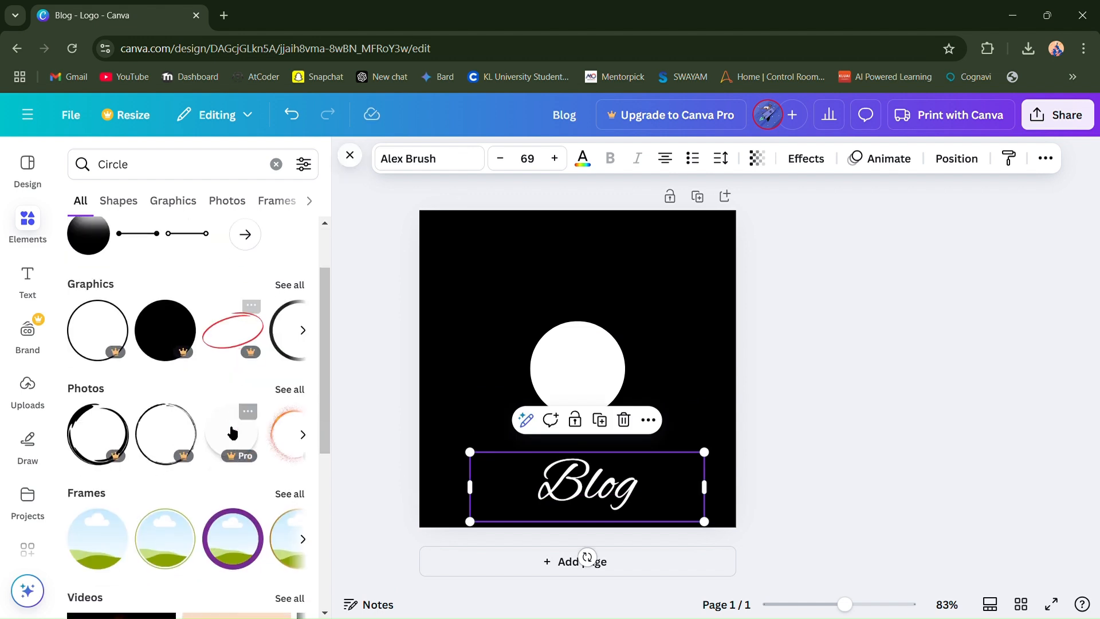
left_click(305, 344)
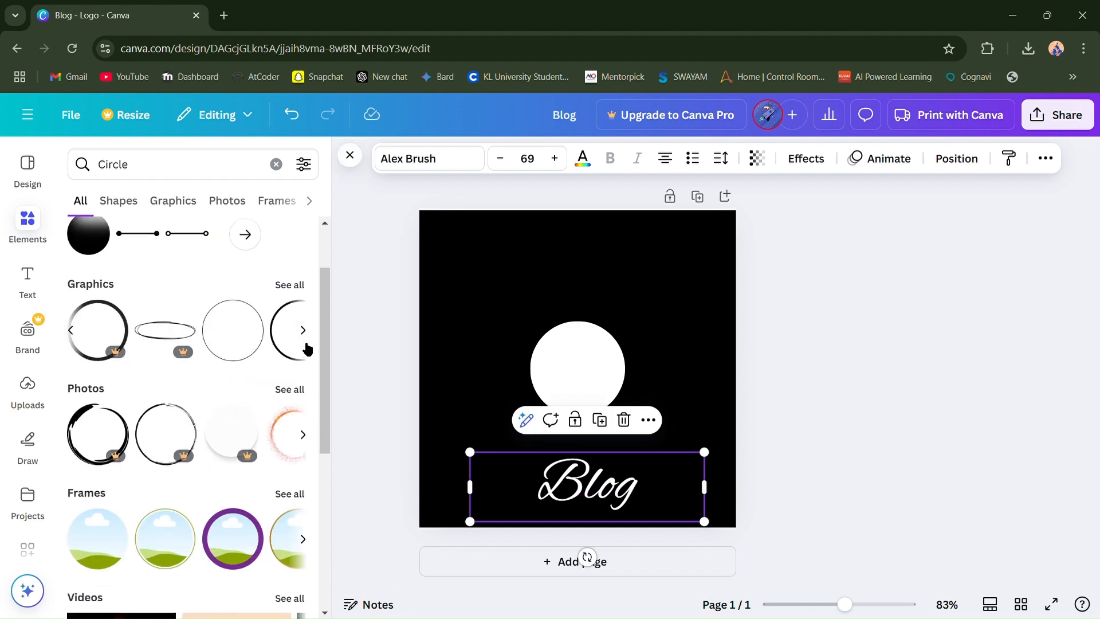
left_click(306, 345)
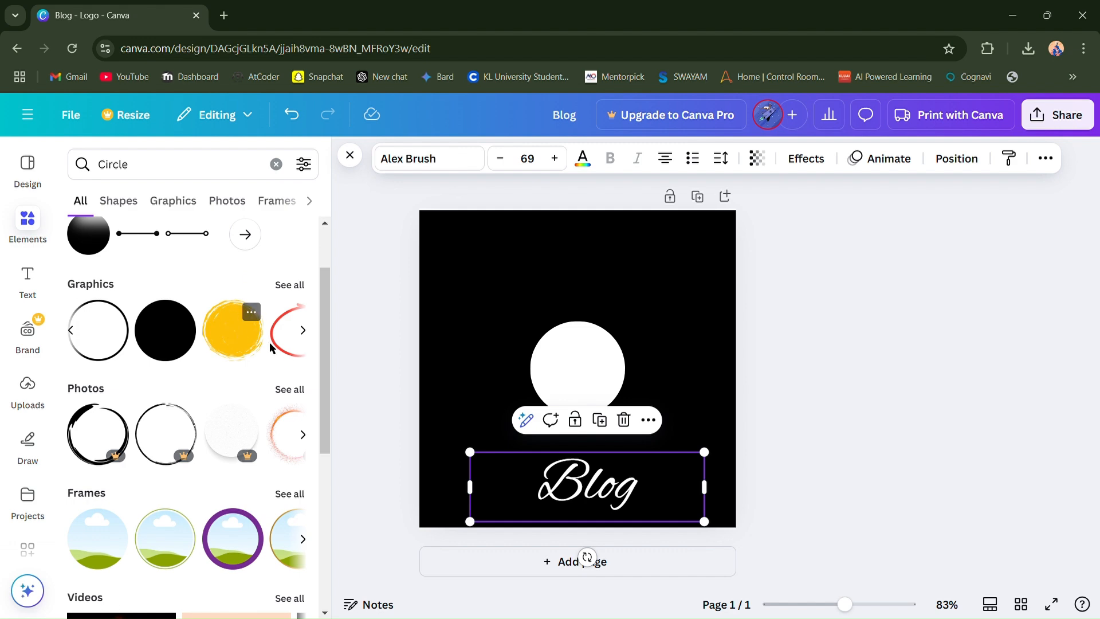
left_click(312, 342)
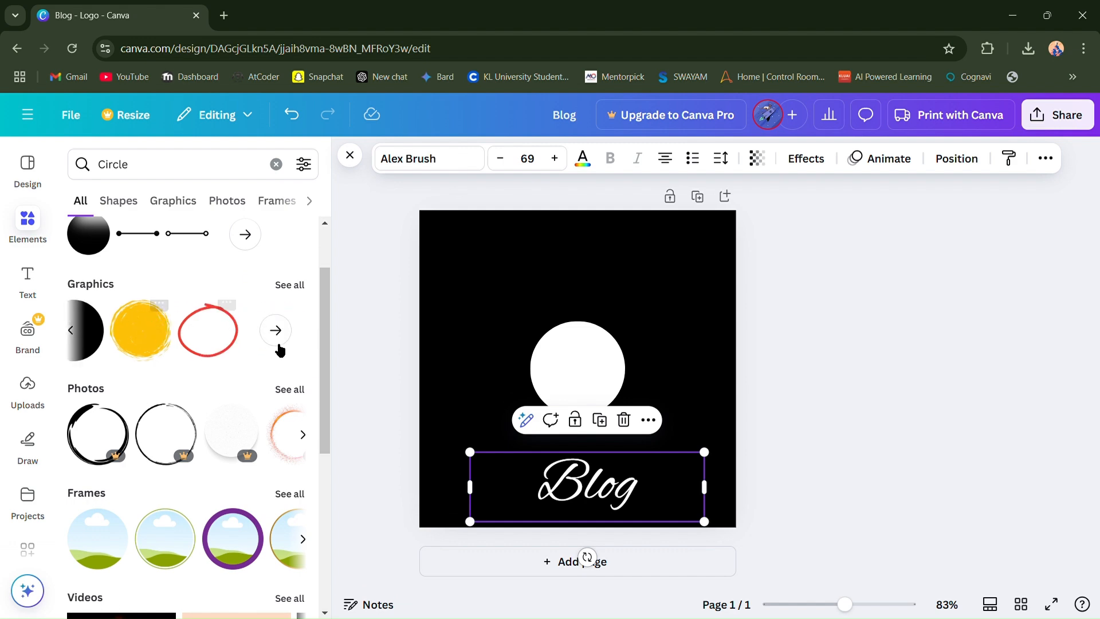
left_click(285, 341)
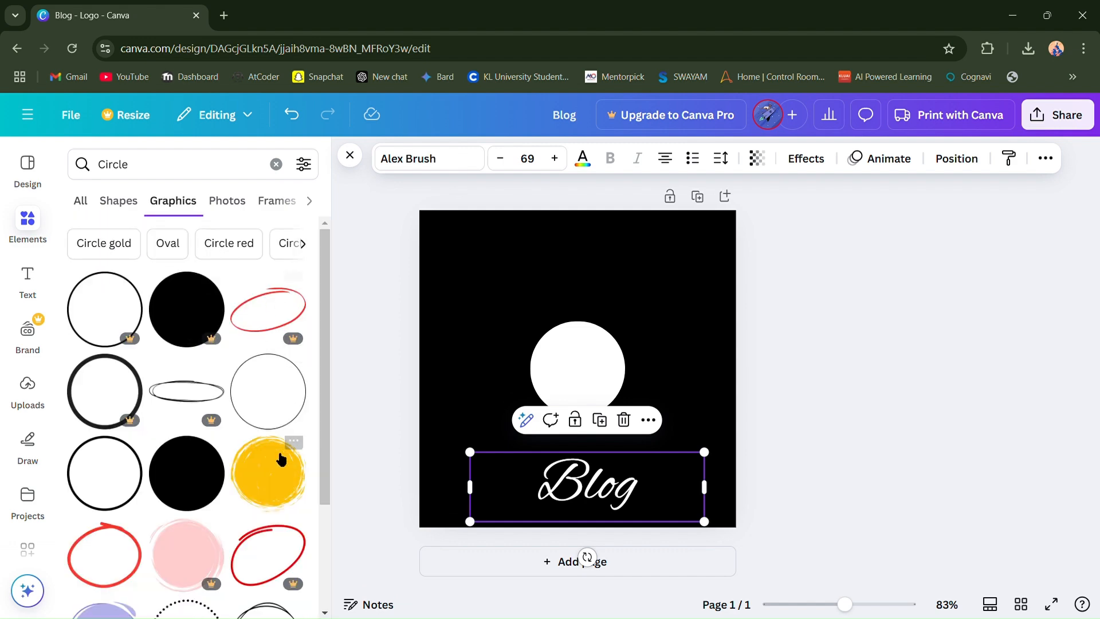
- Add the rough-edged yellow circle graphic to the centre of the page
scroll(281, 459, "down", 3)
scroll(281, 458, "down", 5)
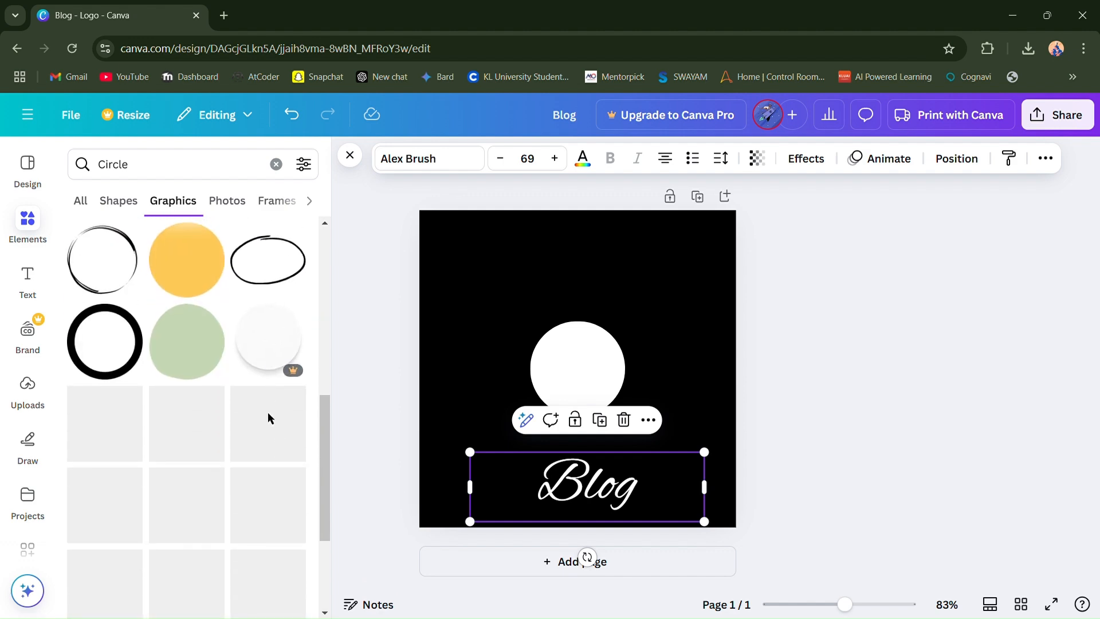
scroll(268, 417, "up", 5)
left_click(295, 299)
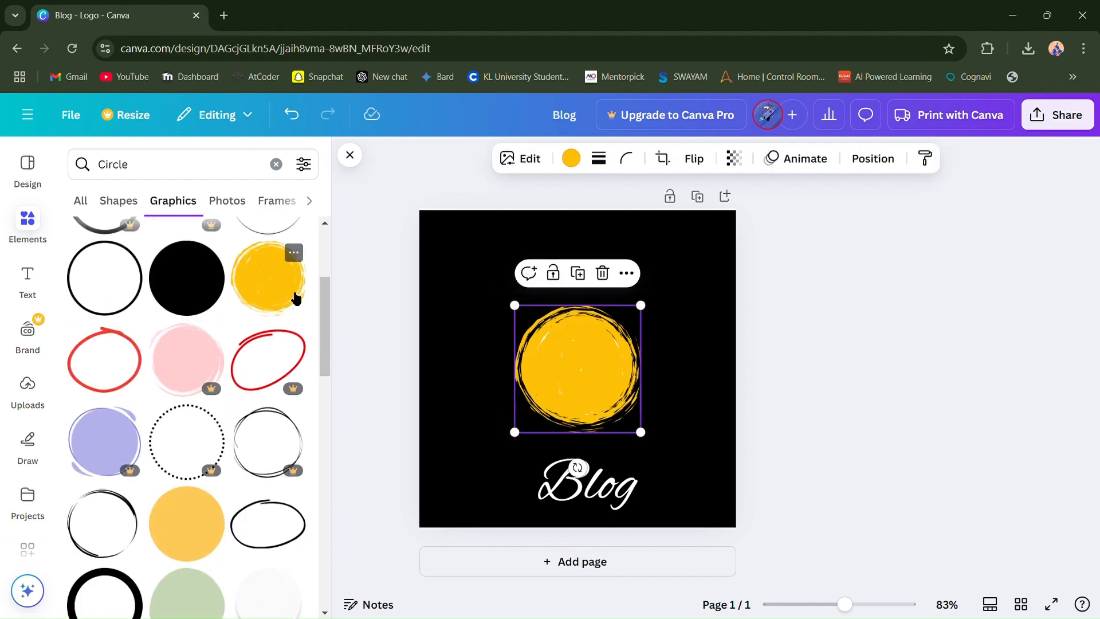
- Add the blurred orange glow graphic, align it with the yellow circle and enlarge it to about twice its size
scroll(184, 533, "down", 10)
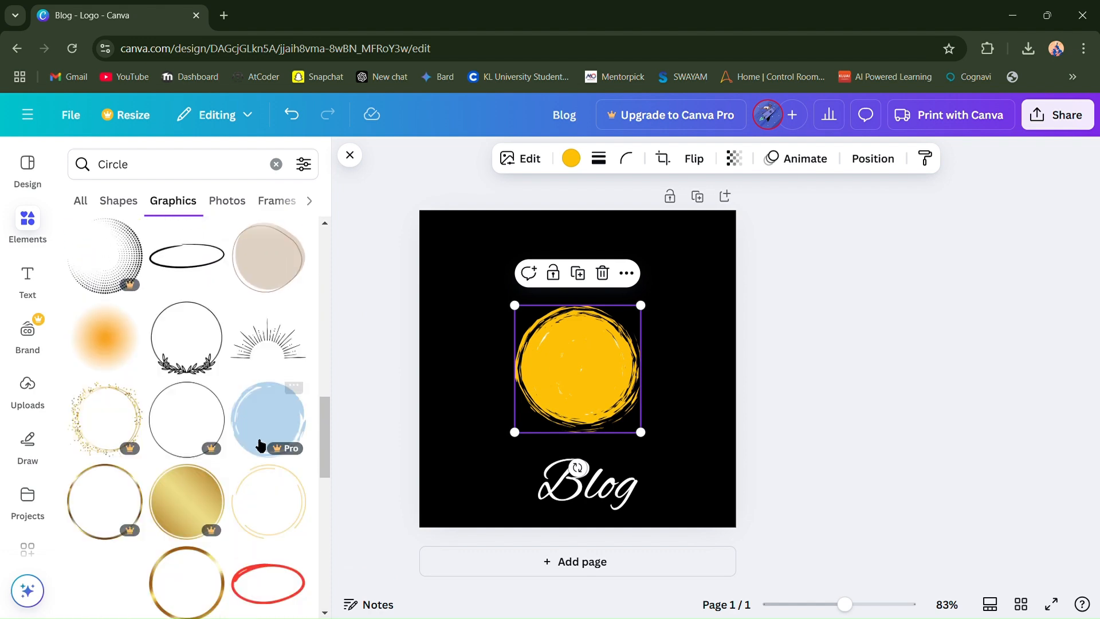
scroll(260, 441, "up", 1)
scroll(260, 441, "down", 2)
left_click(120, 328)
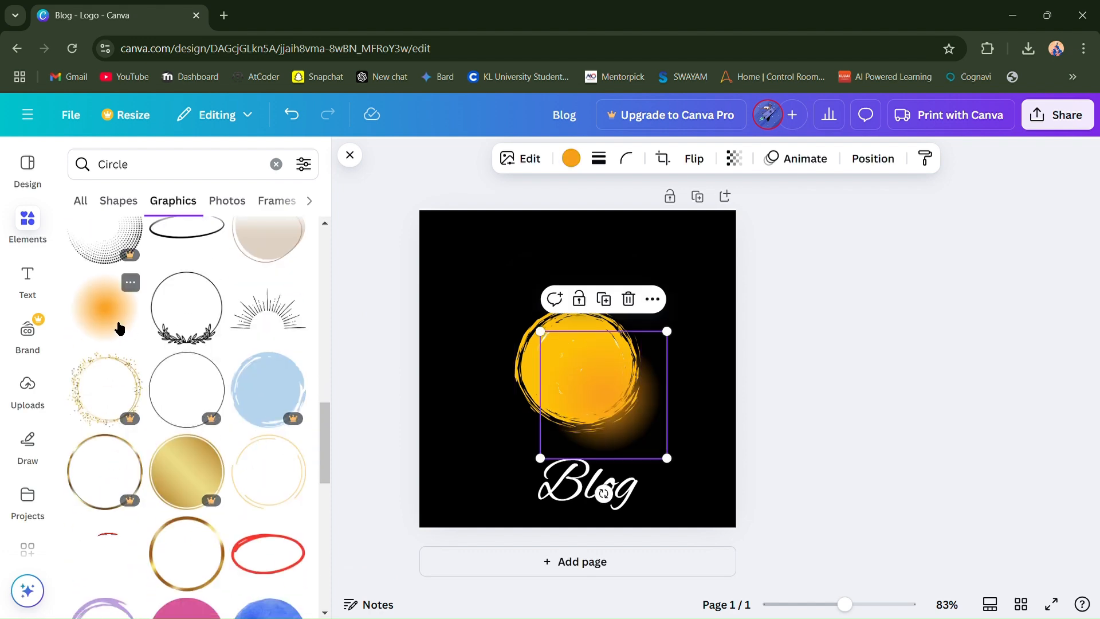
left_click_drag(587, 381, 574, 359)
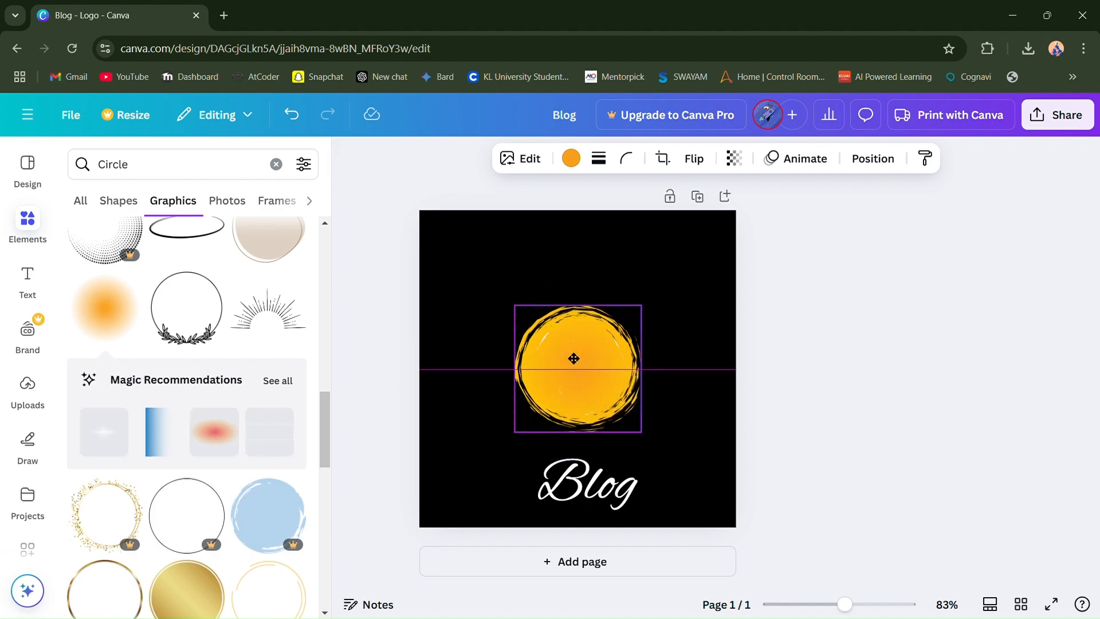
left_click_drag(642, 433, 806, 537)
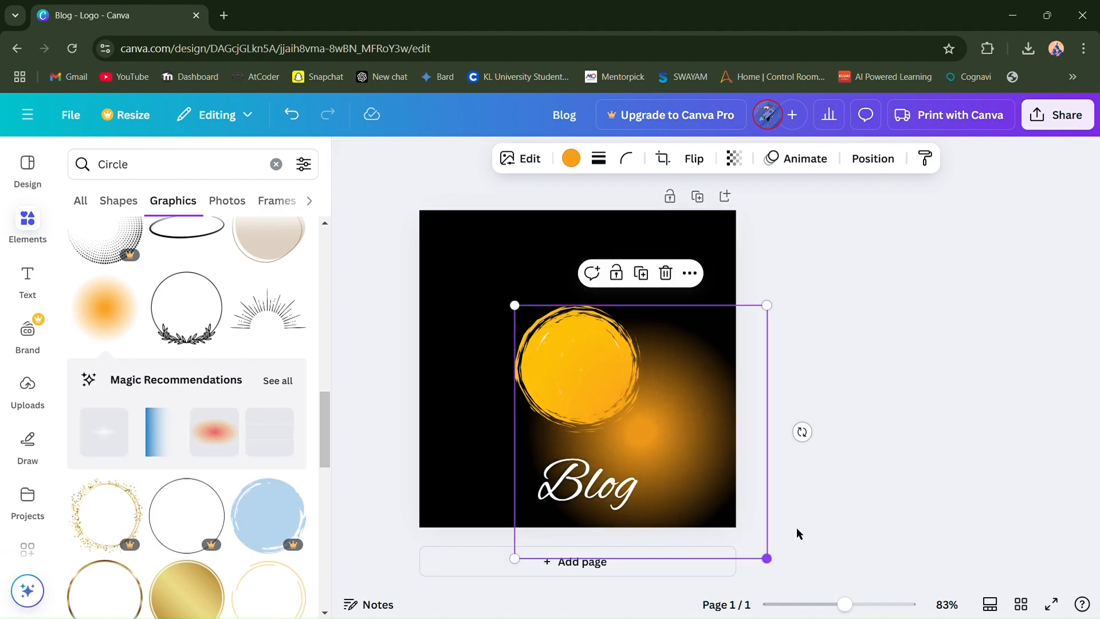
- Move the orange glow aside past the page's edge and delete the yellow circle
left_click_drag(688, 457, 805, 429)
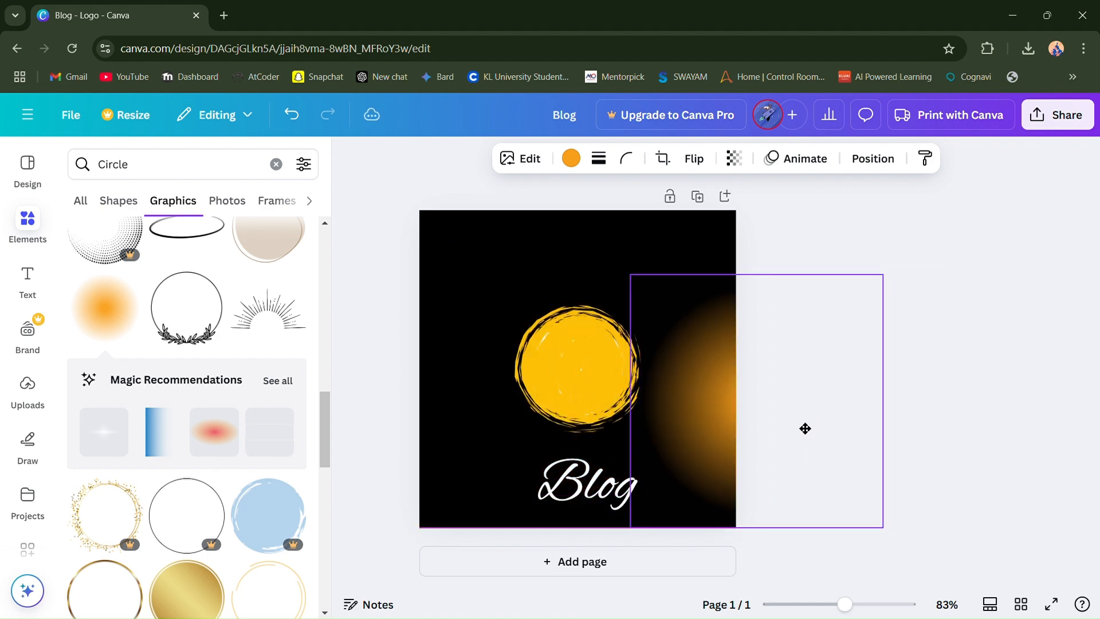
left_click(585, 367)
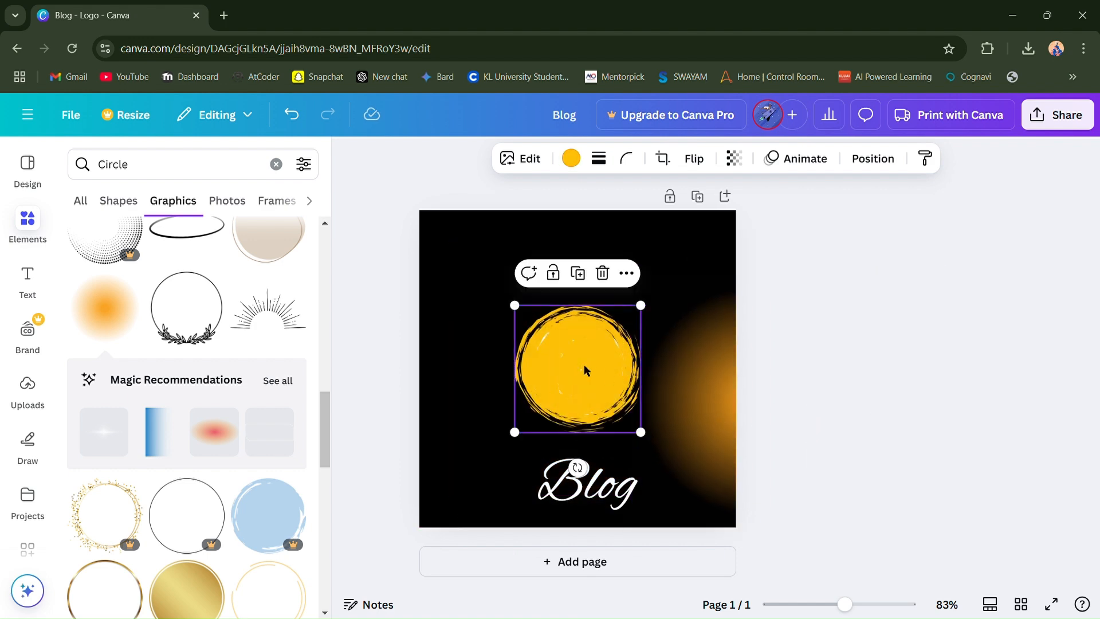
key("Delete")
- Try centring the orange glow and the "Blog" text over the white circle, and undo the last moves
left_click(696, 384)
left_click_drag(695, 384, 517, 355)
left_click_drag(570, 477, 593, 392)
left_click(576, 480)
left_click(594, 423)
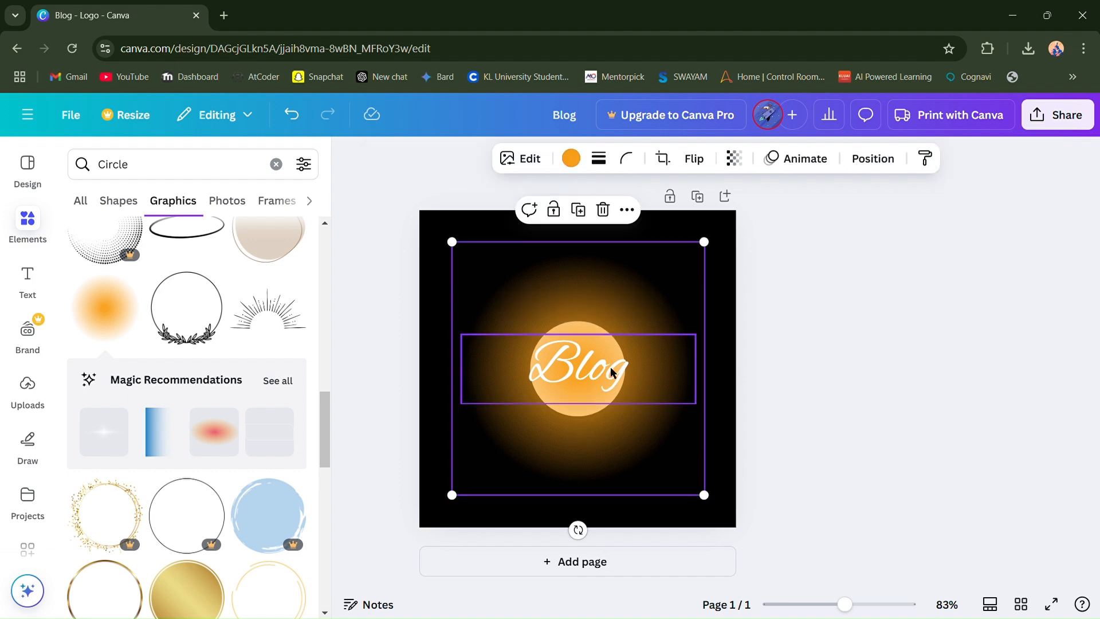
left_click(593, 360)
key("ctrl+z")
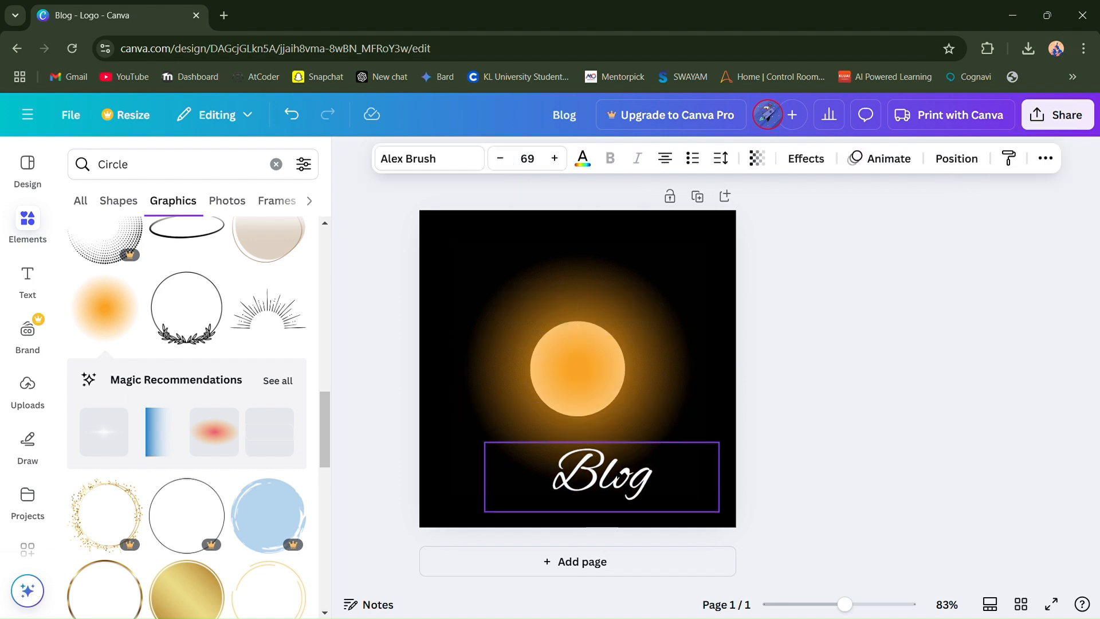
key("ctrl+z")
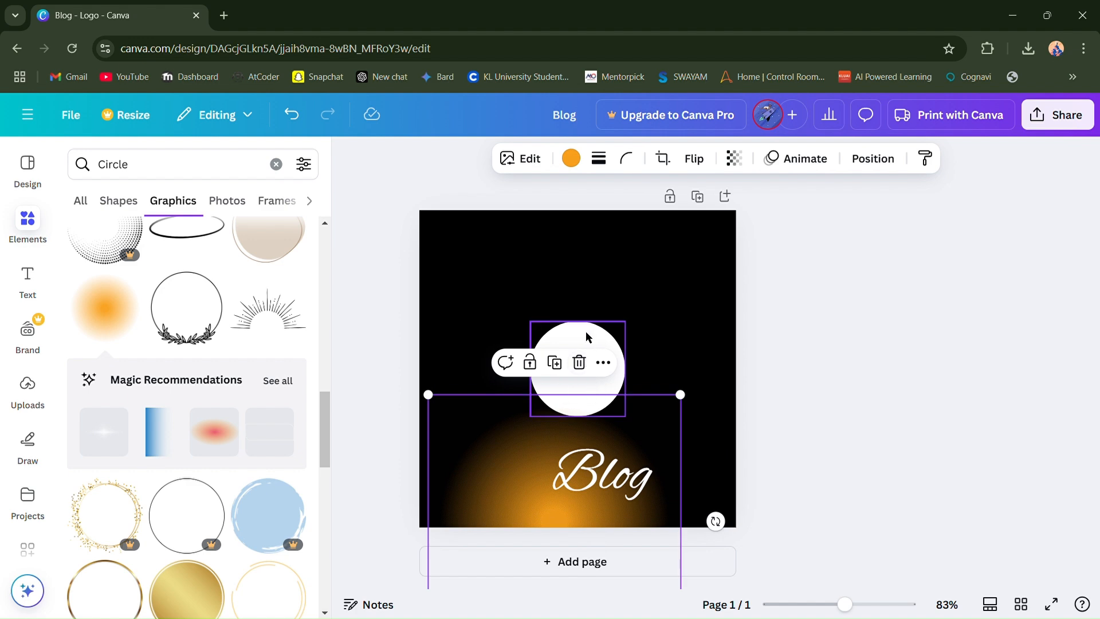
- Replace the white circle in the page's centre with the rough-edged yellow circle graphic
left_click(588, 338)
key("Delete")
scroll(245, 340, "up", 5)
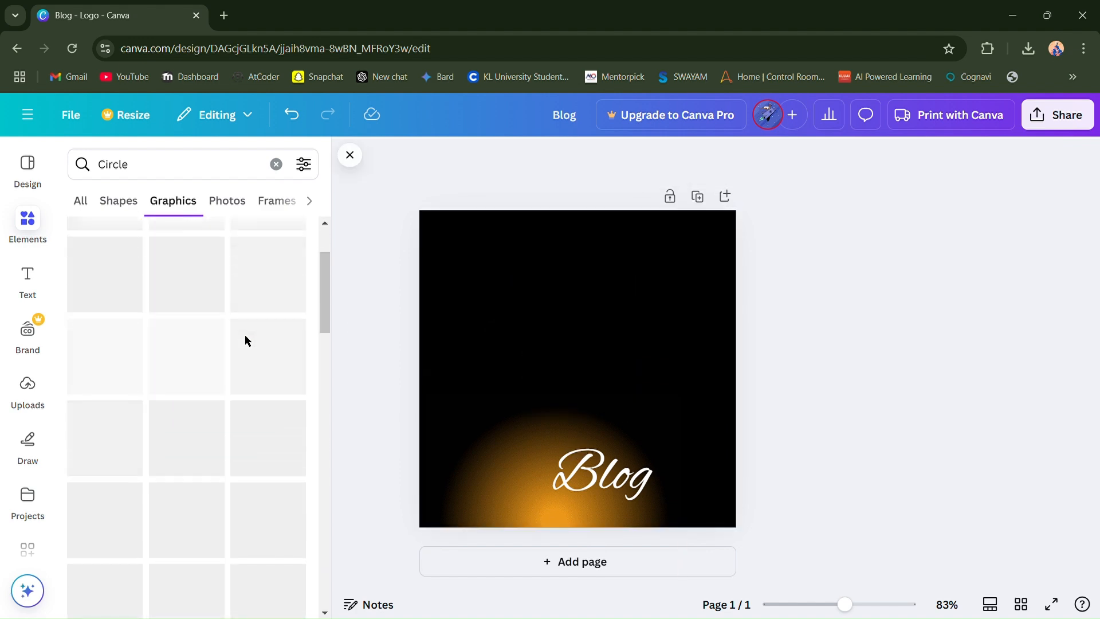
scroll(247, 341, "down", 5)
scroll(246, 341, "down", 3)
scroll(245, 338, "up", 8)
scroll(241, 393, "up", 3)
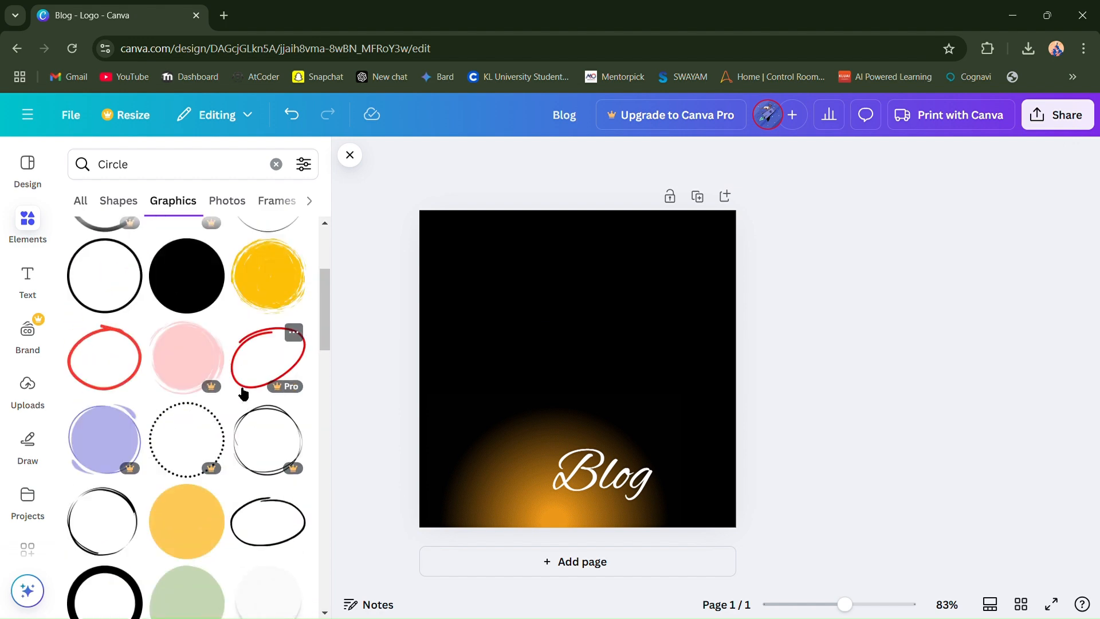
left_click(266, 268)
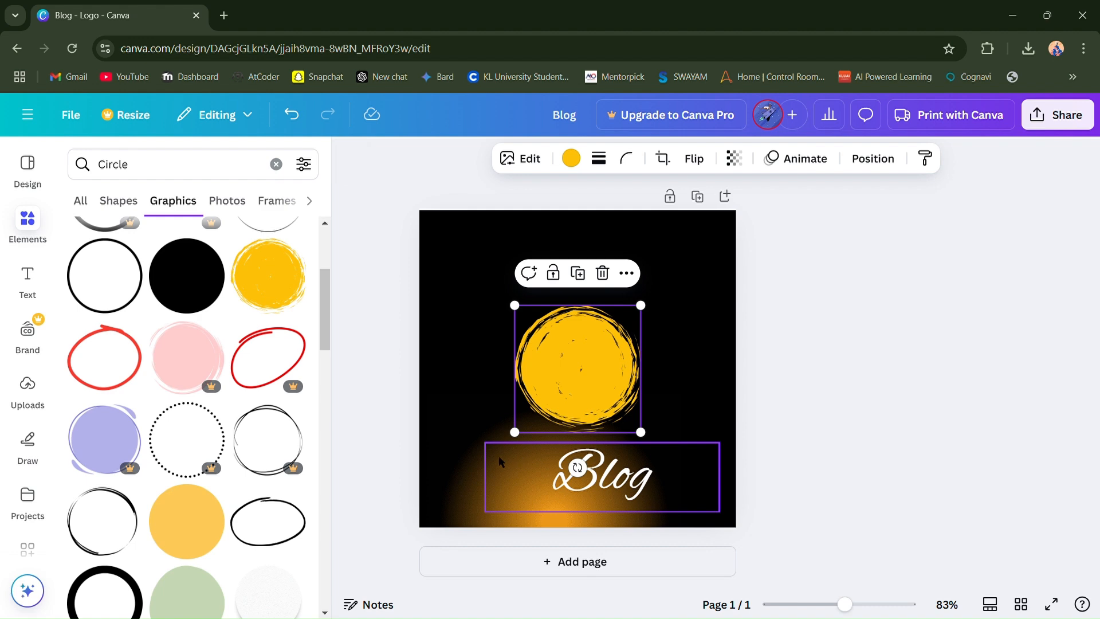
- Centre the orange glow and the "Blog" text on the yellow circle, and enlarge the glow to nearly fill the page
left_click_drag(530, 486, 505, 377)
left_click_drag(579, 491, 600, 340)
left_click_drag(703, 495, 754, 547)
left_click_drag(660, 466, 634, 438)
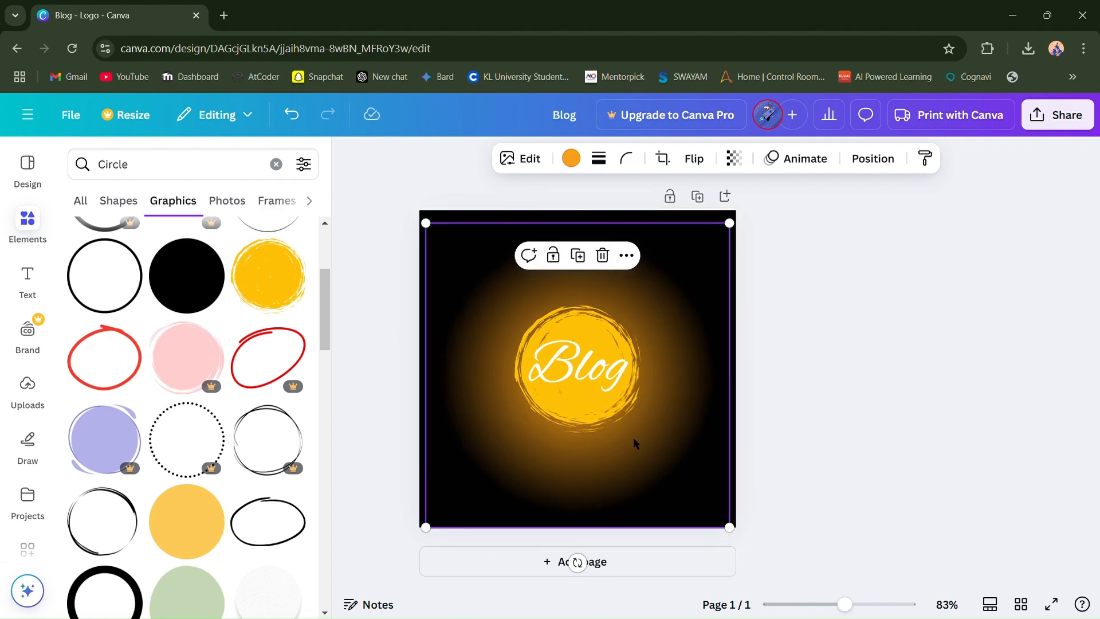
left_click(885, 307)
left_click(591, 367)
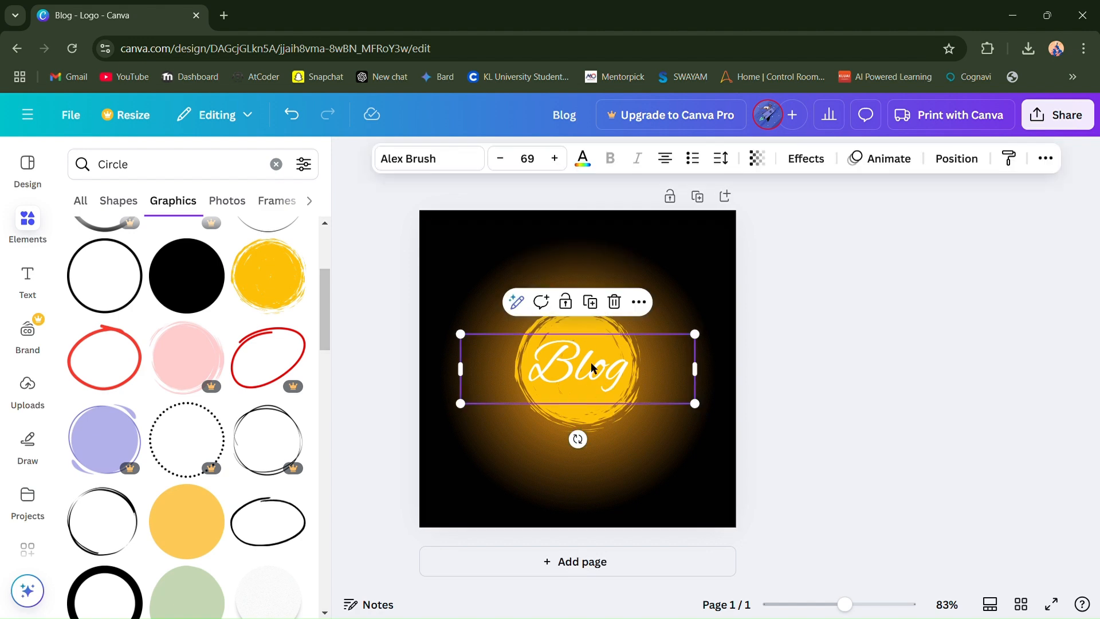
left_click(799, 360)
- Browse the "Circle" graphics list for further decorations for the logo
scroll(237, 514, "down", 5)
scroll(237, 511, "down", 8)
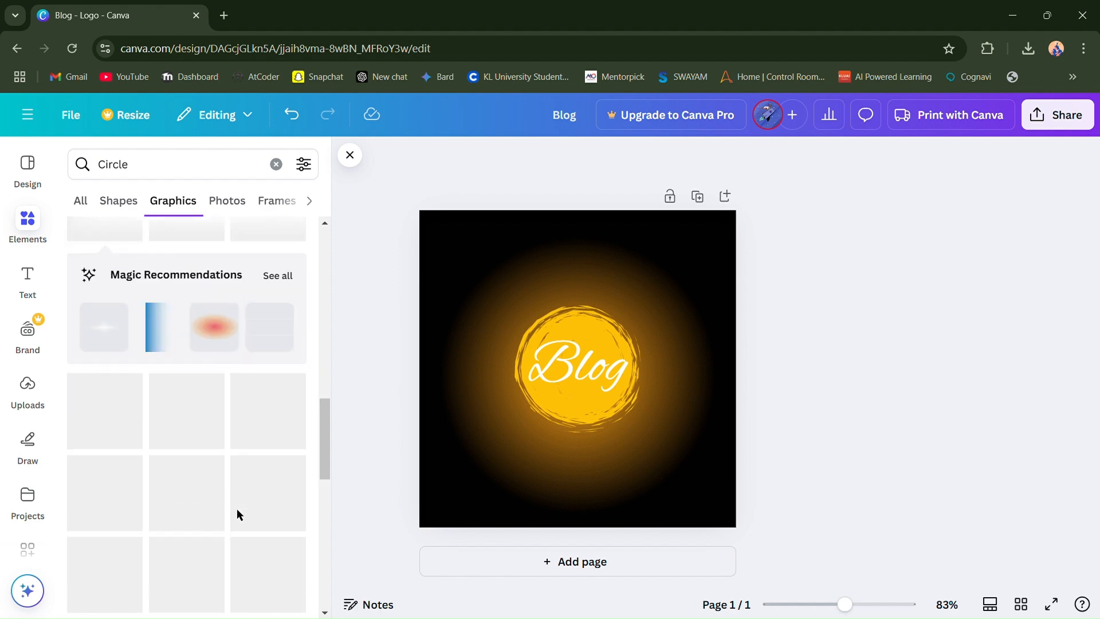
scroll(155, 355, "down", 4)
scroll(155, 355, "up", 5)
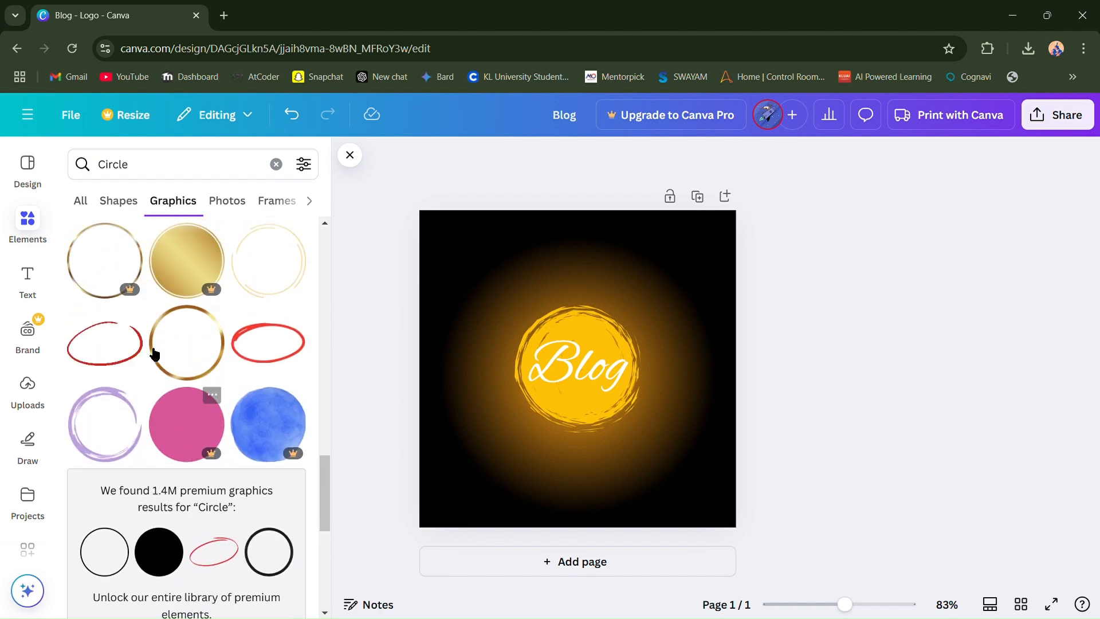
scroll(153, 354, "up", 5)
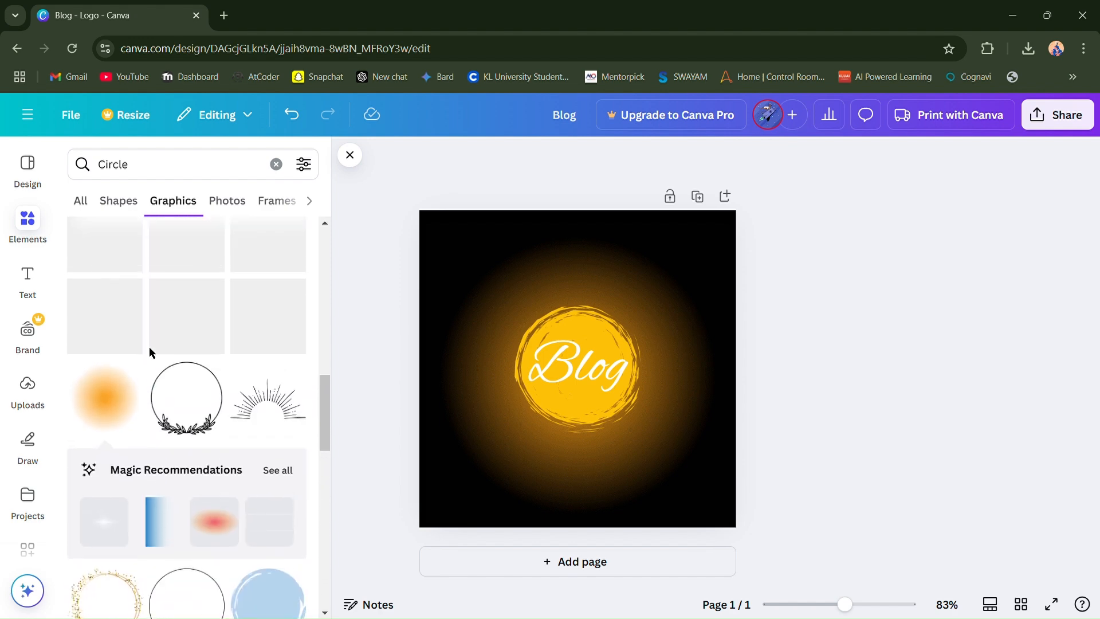
scroll(155, 355, "down", 4)
scroll(151, 352, "down", 6)
scroll(152, 352, "up", 4)
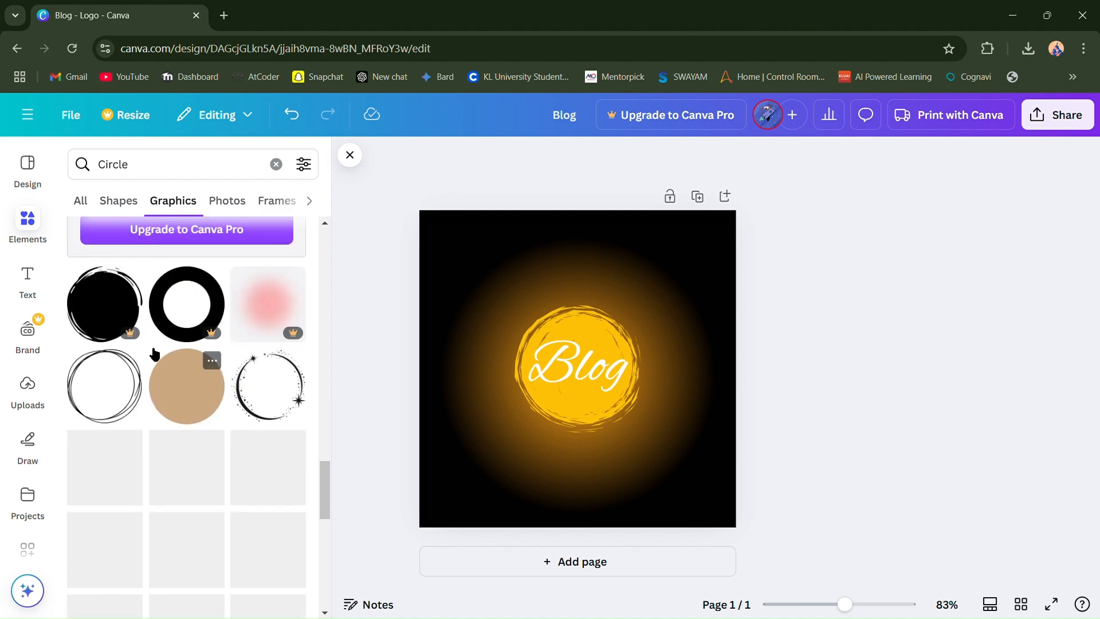
scroll(198, 437, "down", 3)
scroll(179, 465, "down", 3)
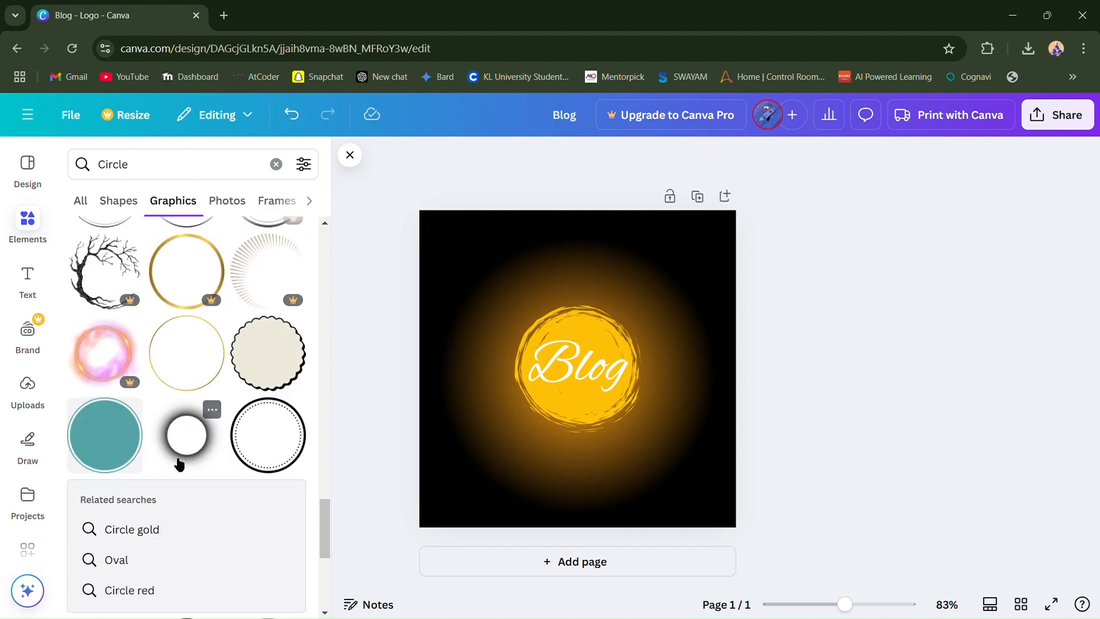
scroll(150, 307, "up", 5)
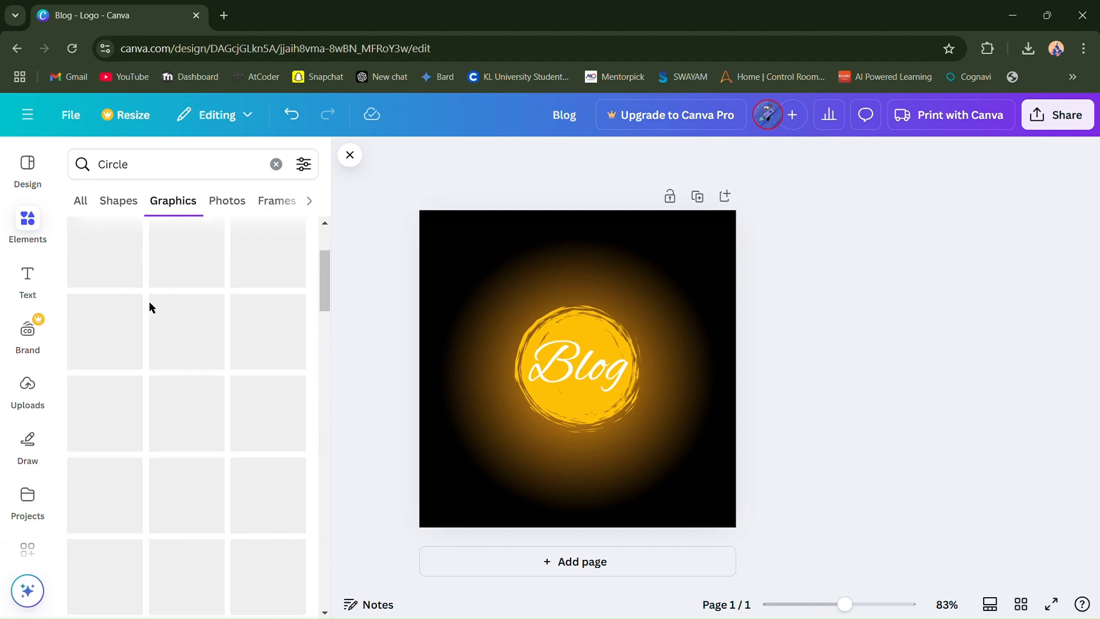
- Check the "Circle" shapes and the combined results for all element types, including further circle photos
left_click(128, 198)
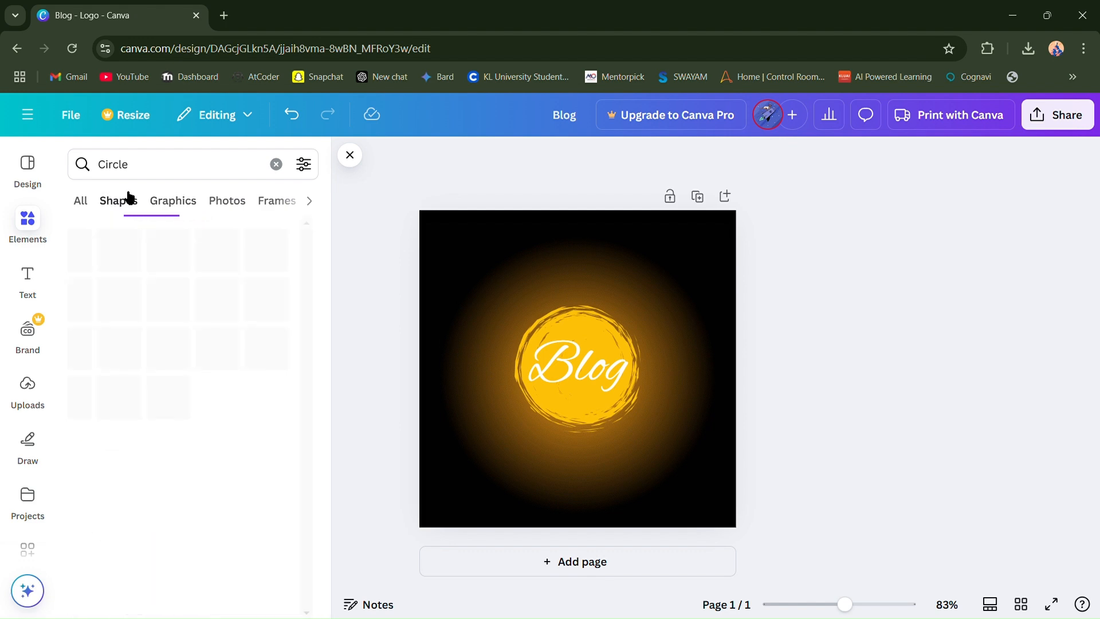
left_click(84, 201)
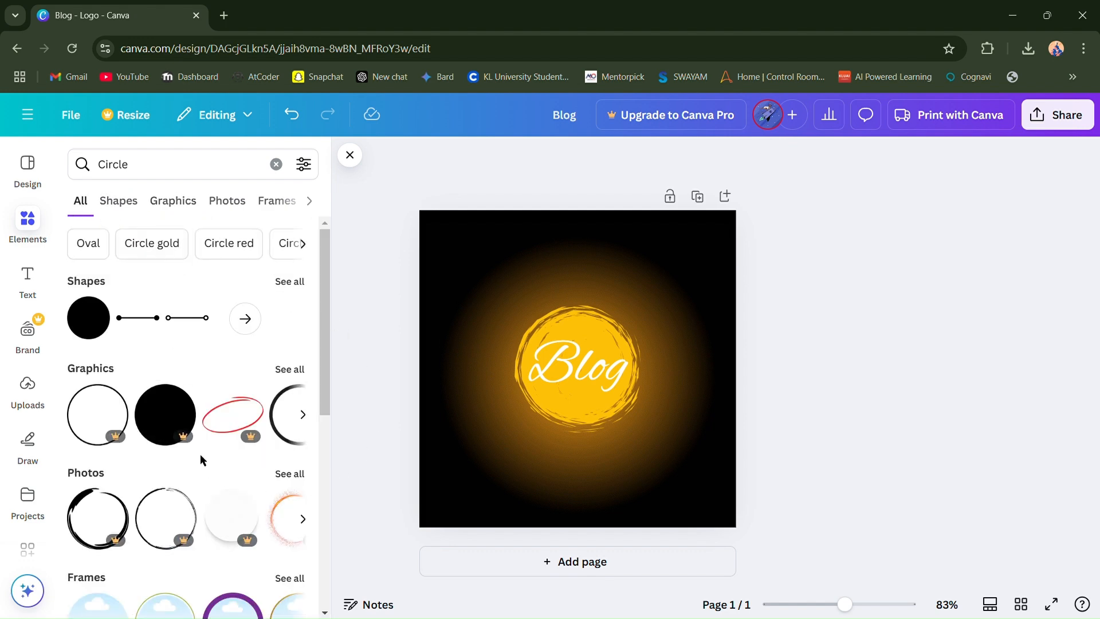
scroll(200, 459, "down", 2)
scroll(260, 412, "up", 1)
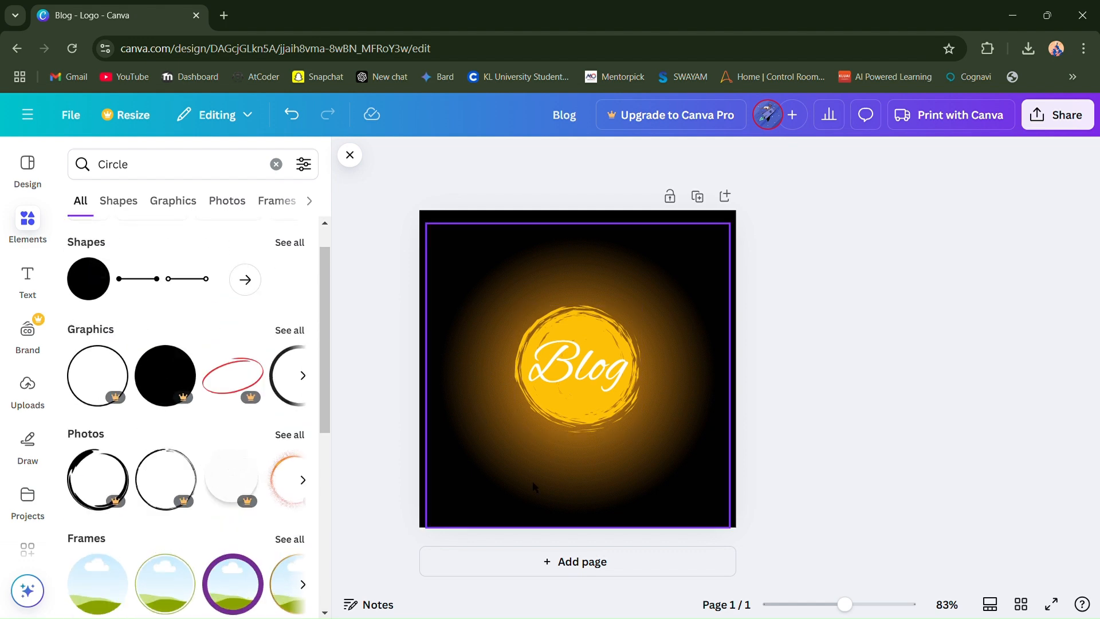
scroll(181, 431, "down", 1)
scroll(182, 432, "down", 1)
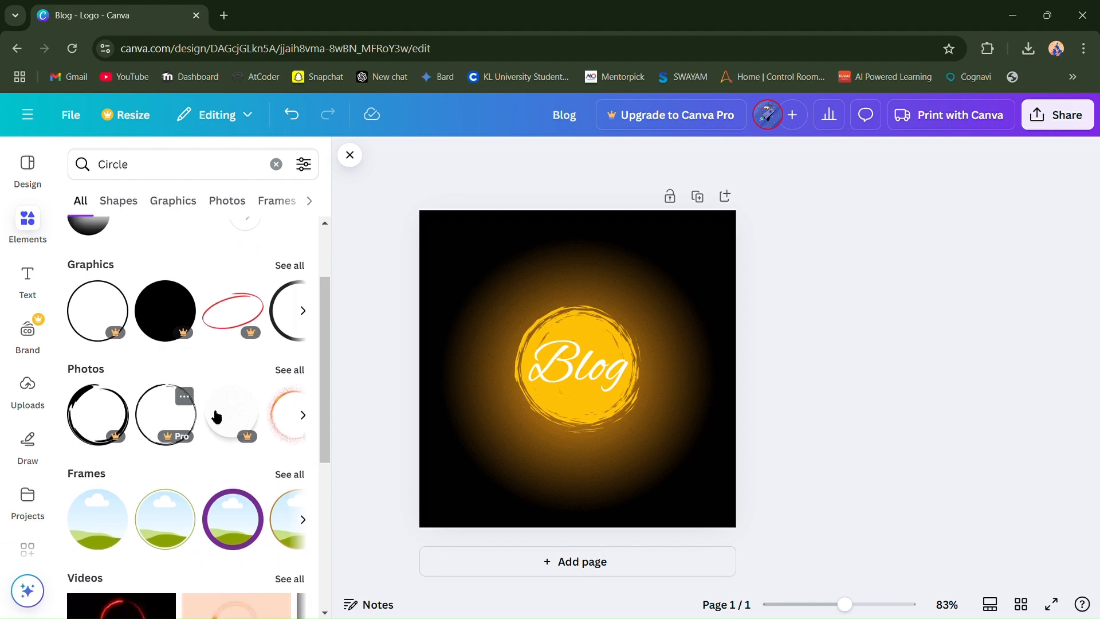
scroll(191, 518, "down", 3)
scroll(287, 457, "up", 1)
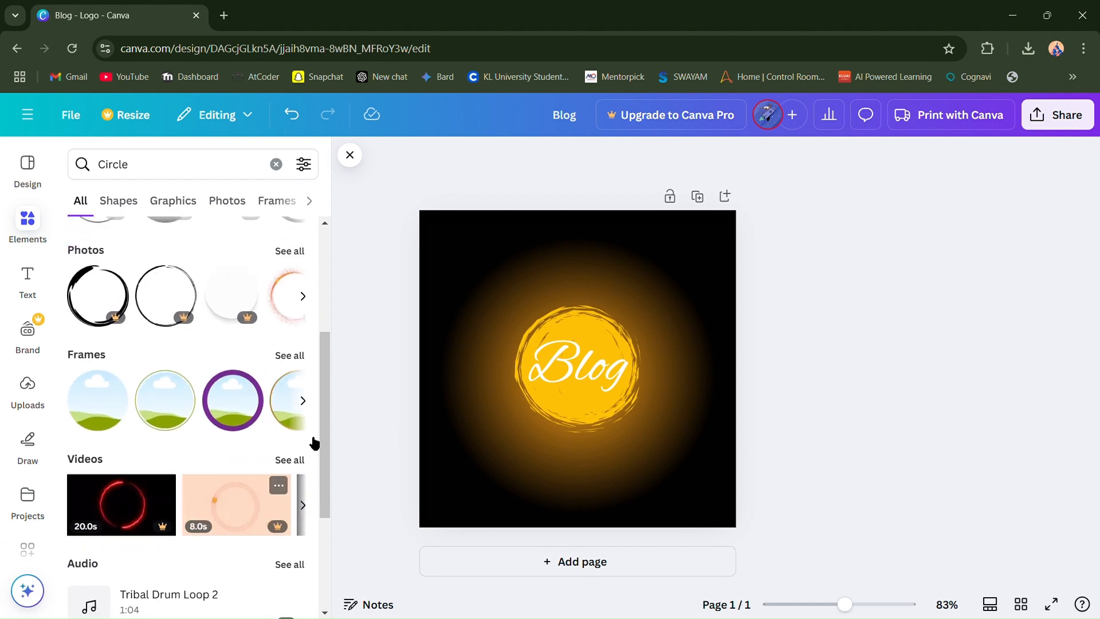
left_click(302, 295)
scroll(233, 328, "up", 2)
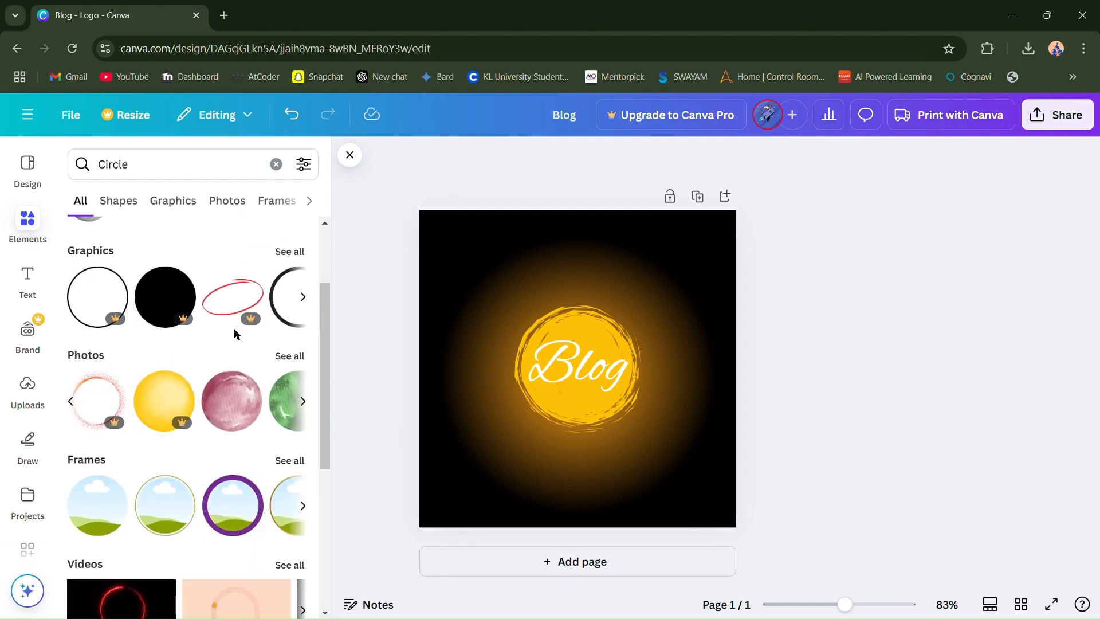
- Browse the full list of "Circle" photos for a suitable logo decoration
left_click(303, 403)
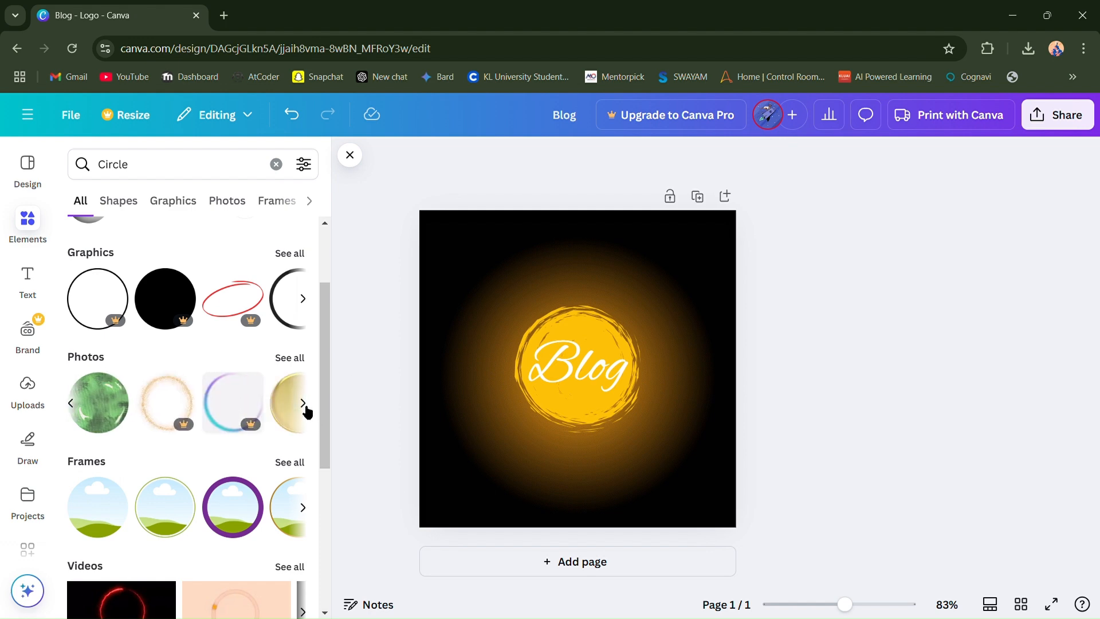
left_click(303, 403)
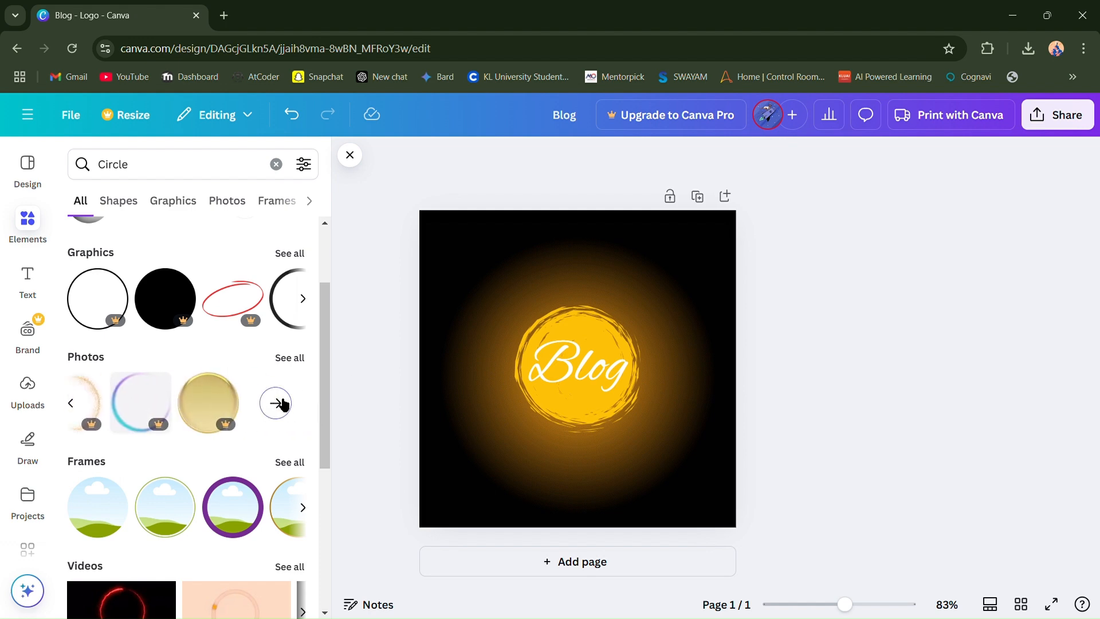
left_click(281, 403)
scroll(277, 401, "down", 3)
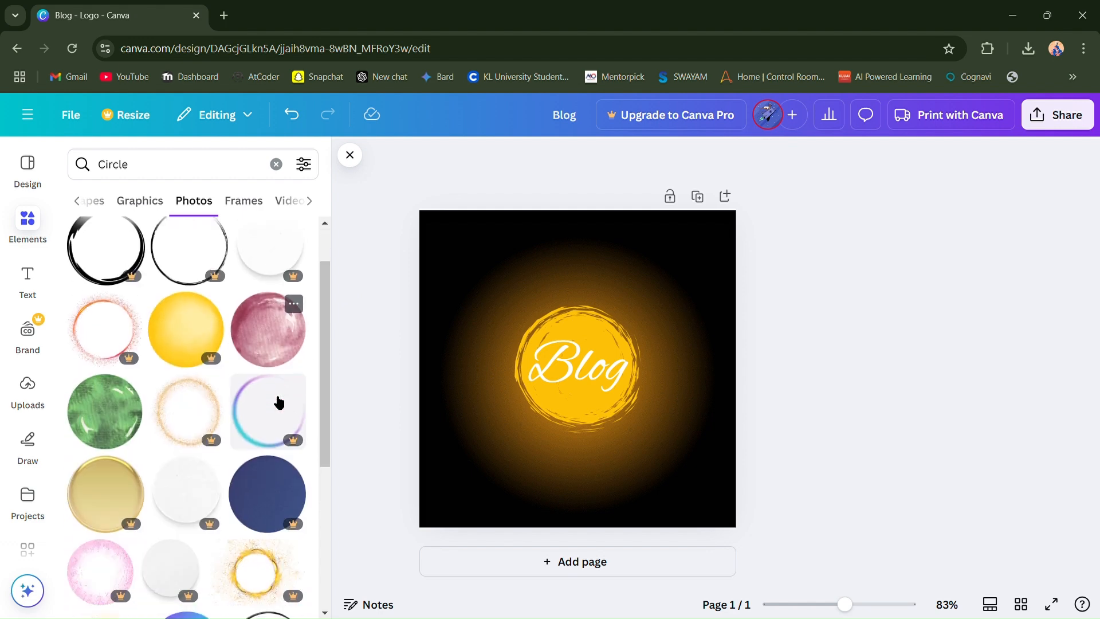
scroll(275, 401, "down", 10)
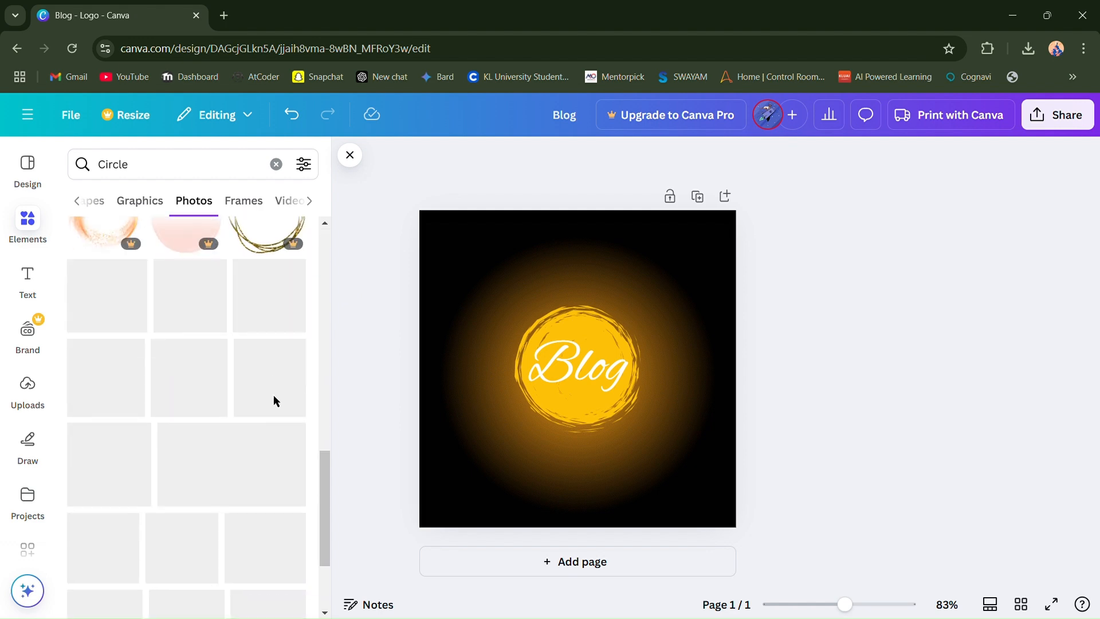
scroll(246, 289, "down", 5)
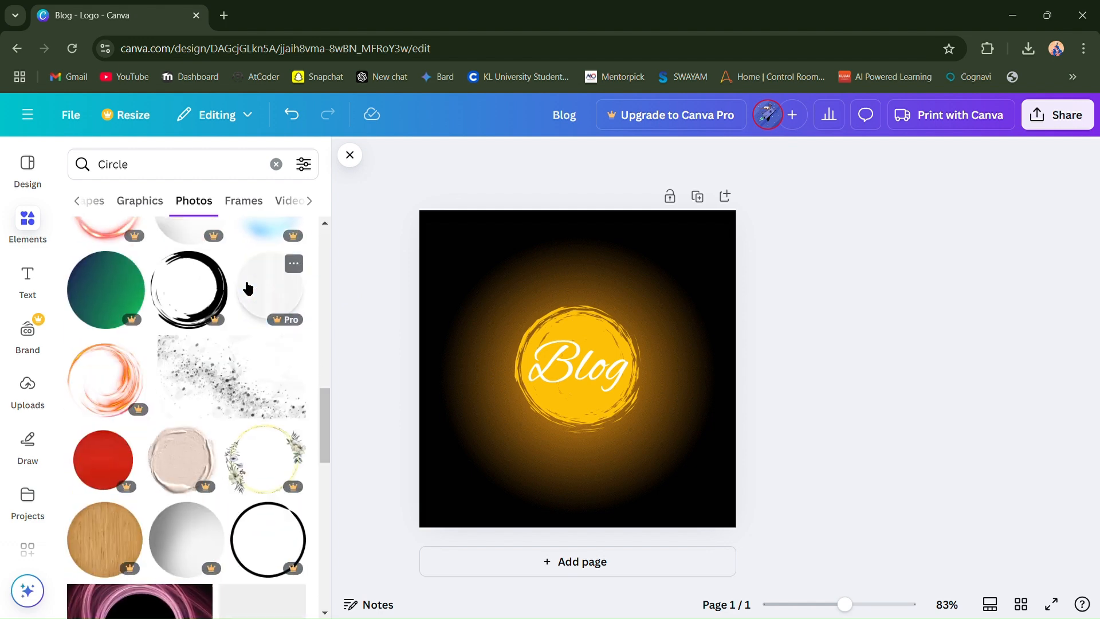
scroll(247, 286, "down", 10)
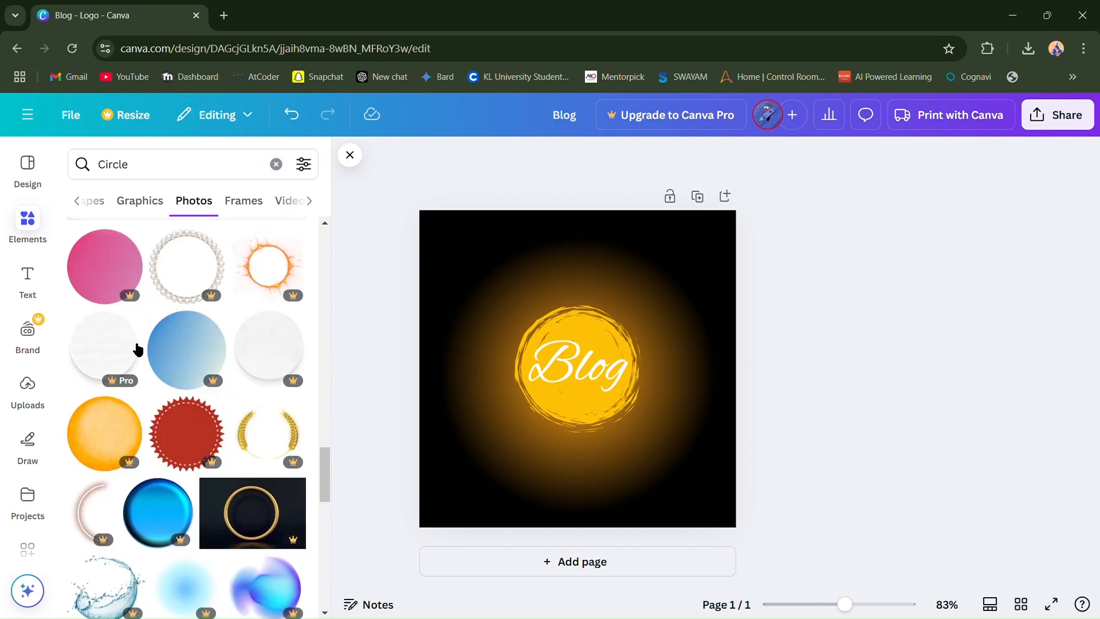
scroll(132, 344, "down", 15)
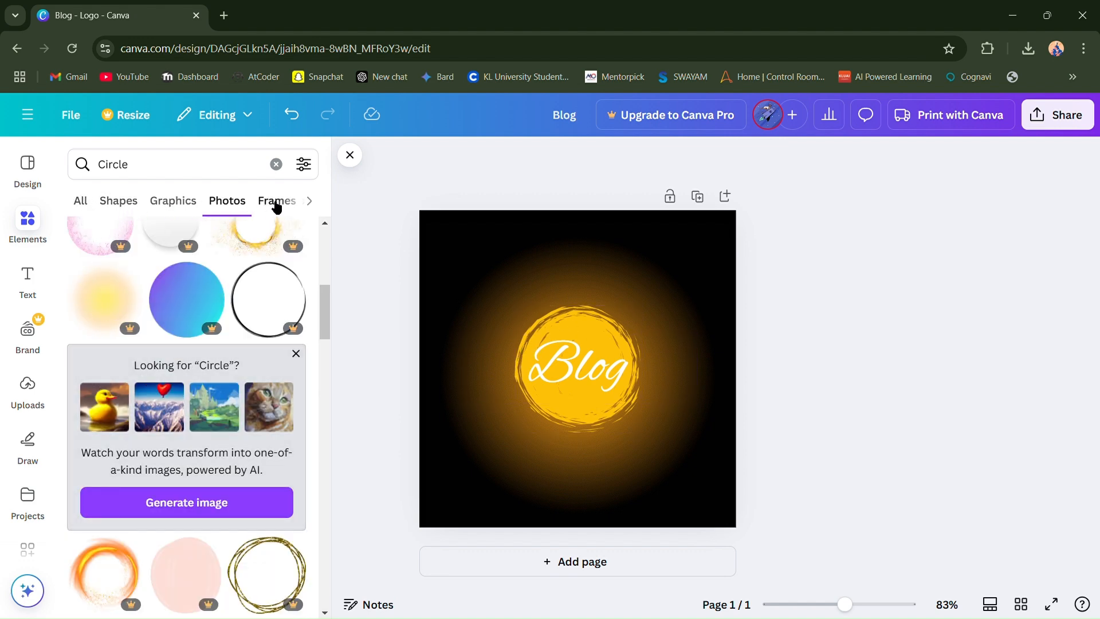
- Examine the "Circle" results among frames, videos, audio, charts and mockups
left_click(275, 202)
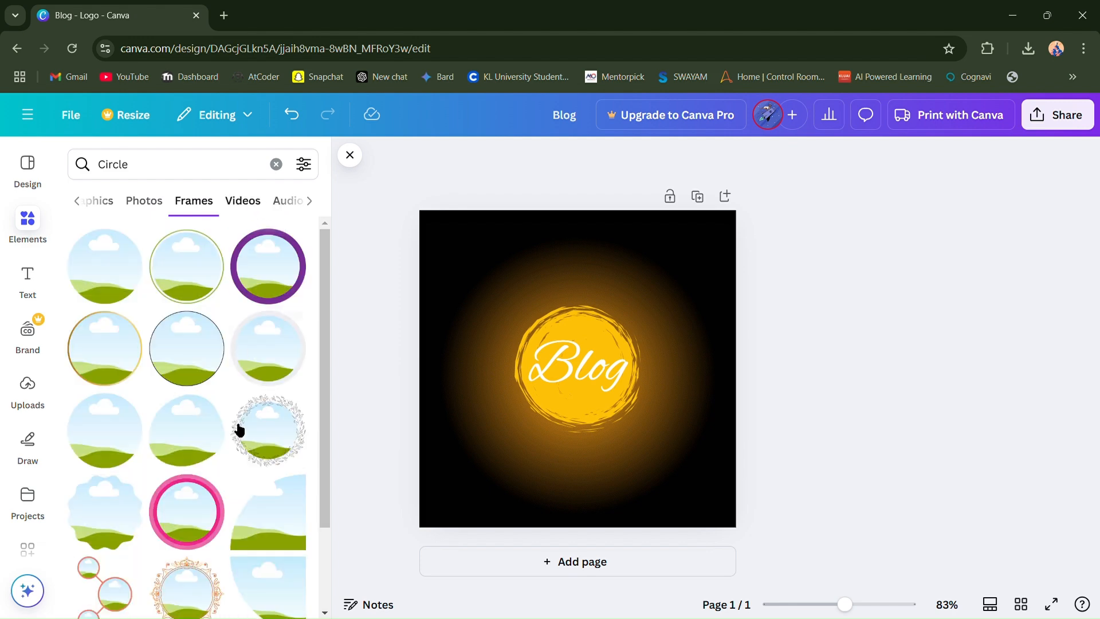
scroll(236, 516, "down", 3)
scroll(237, 517, "up", 3)
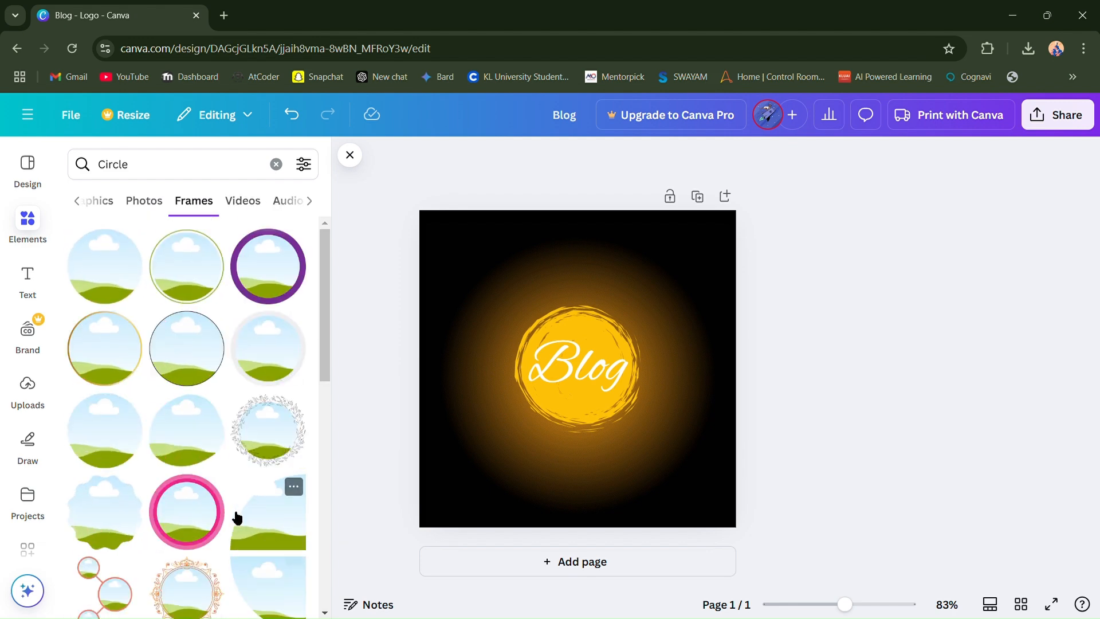
left_click(249, 204)
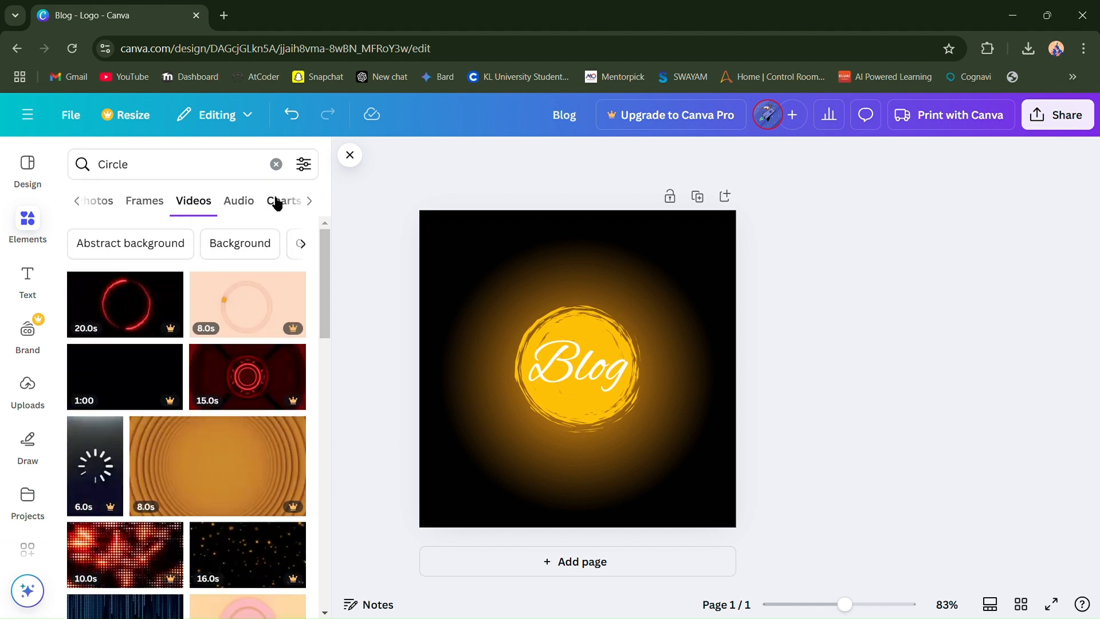
left_click(238, 213)
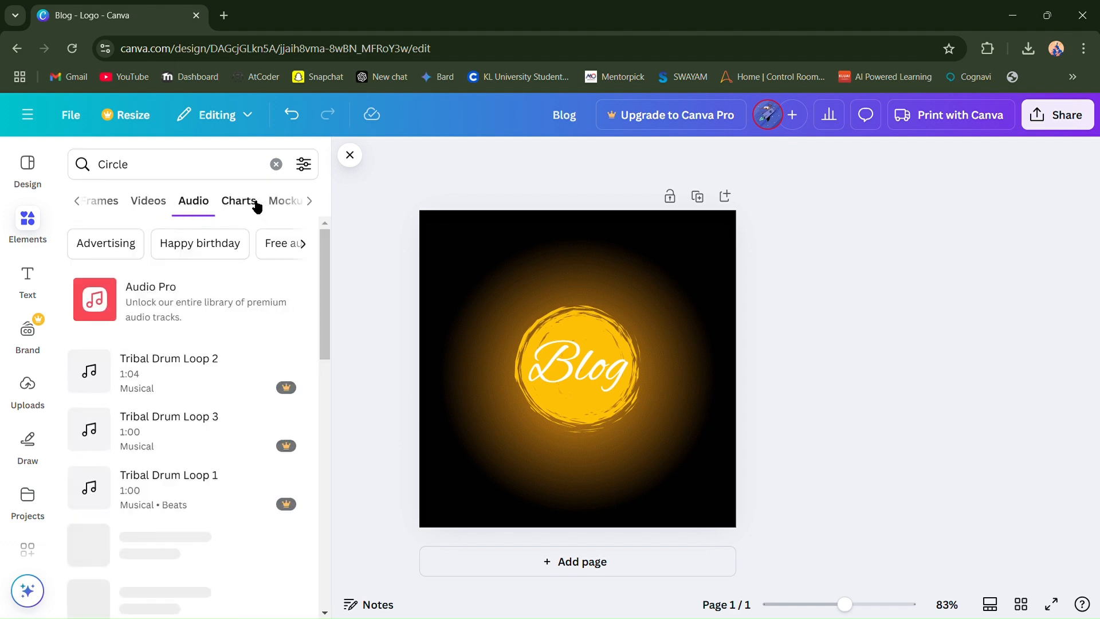
left_click(257, 205)
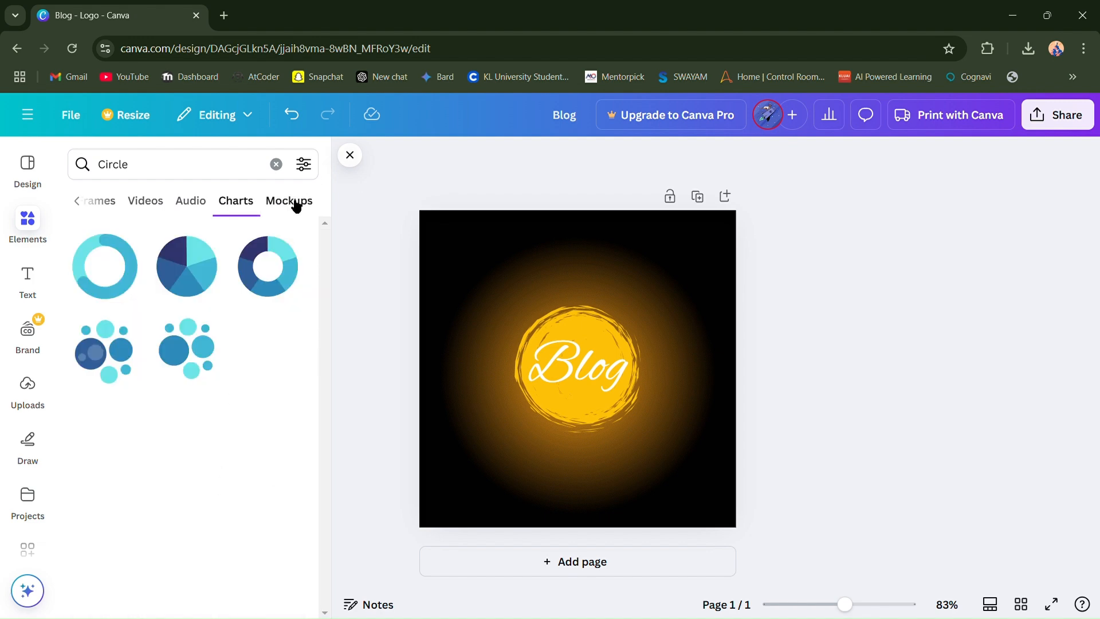
left_click(294, 202)
scroll(169, 493, "down", 5)
scroll(169, 491, "up", 5)
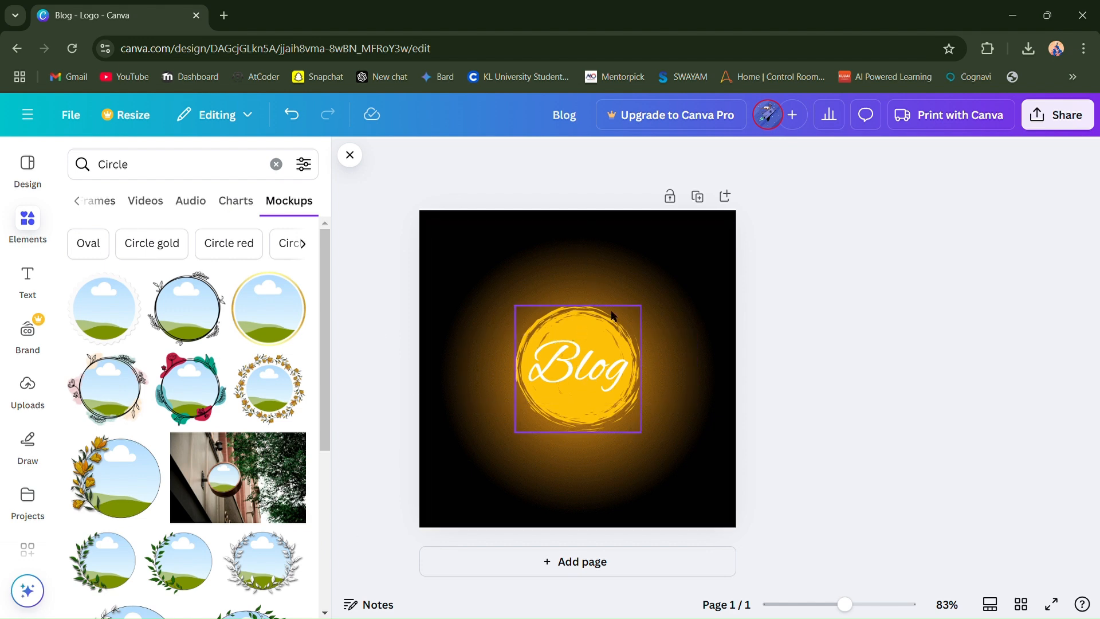
- Recolour the orange glow behind the circle with the document's yellow that matches the circle graphic
left_click(598, 325)
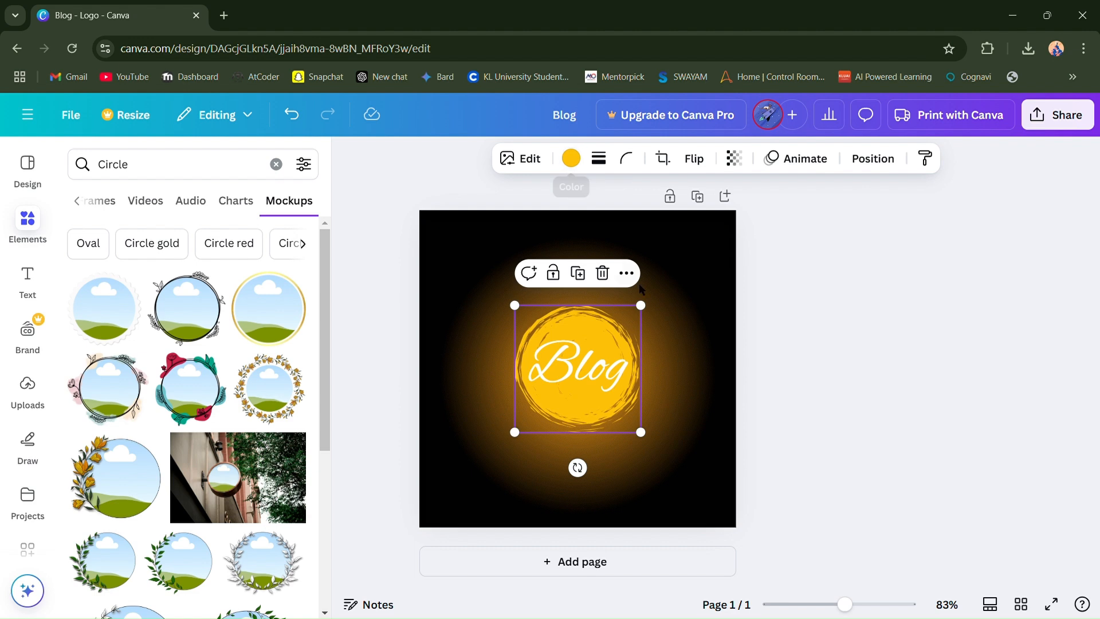
left_click(652, 322)
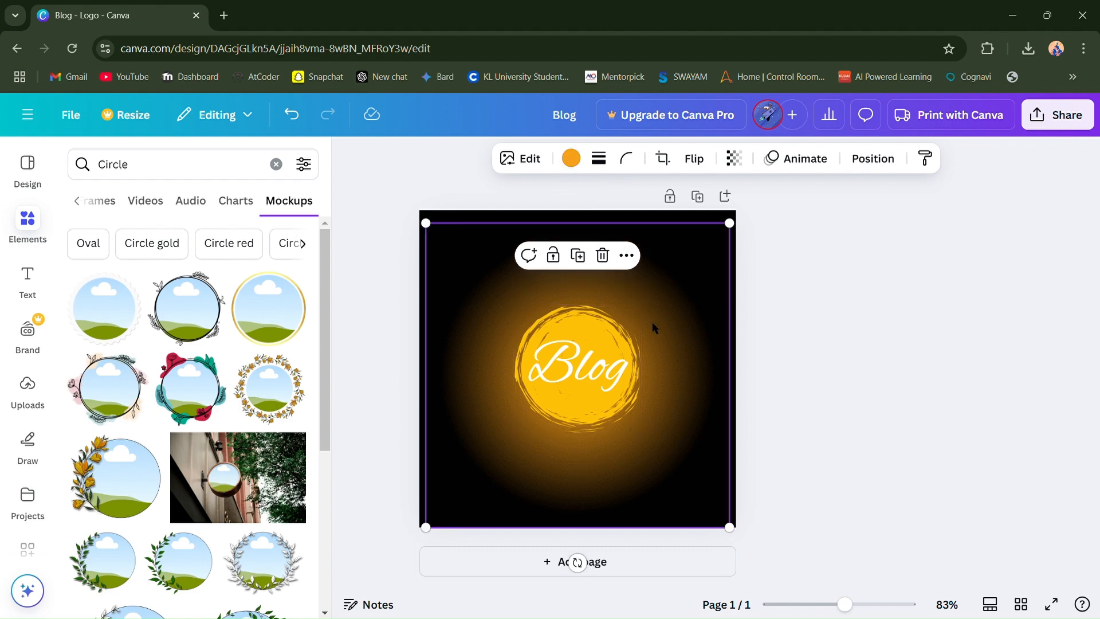
left_click(571, 159)
left_click(221, 302)
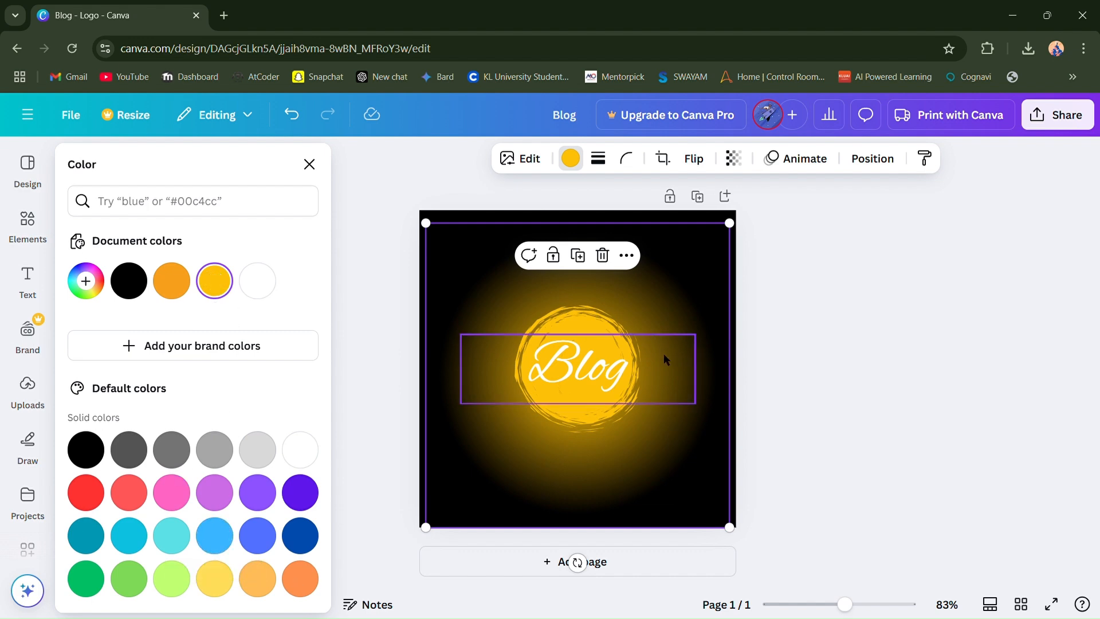
left_click(597, 369)
- Apply the Succession animation to the large glow behind the circle
left_click(662, 301)
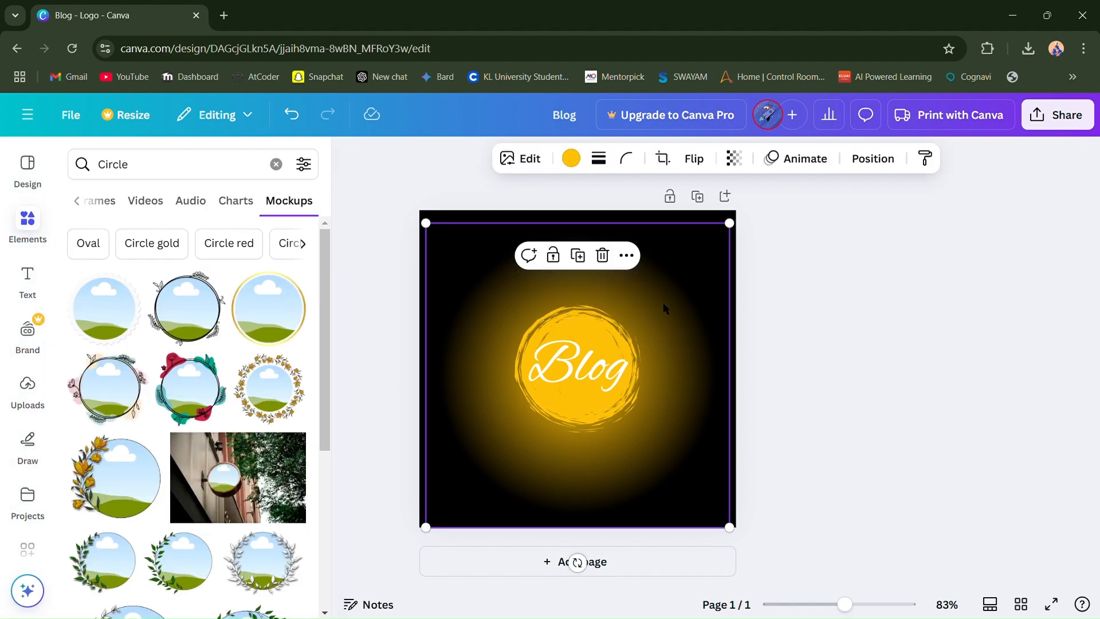
left_click(795, 162)
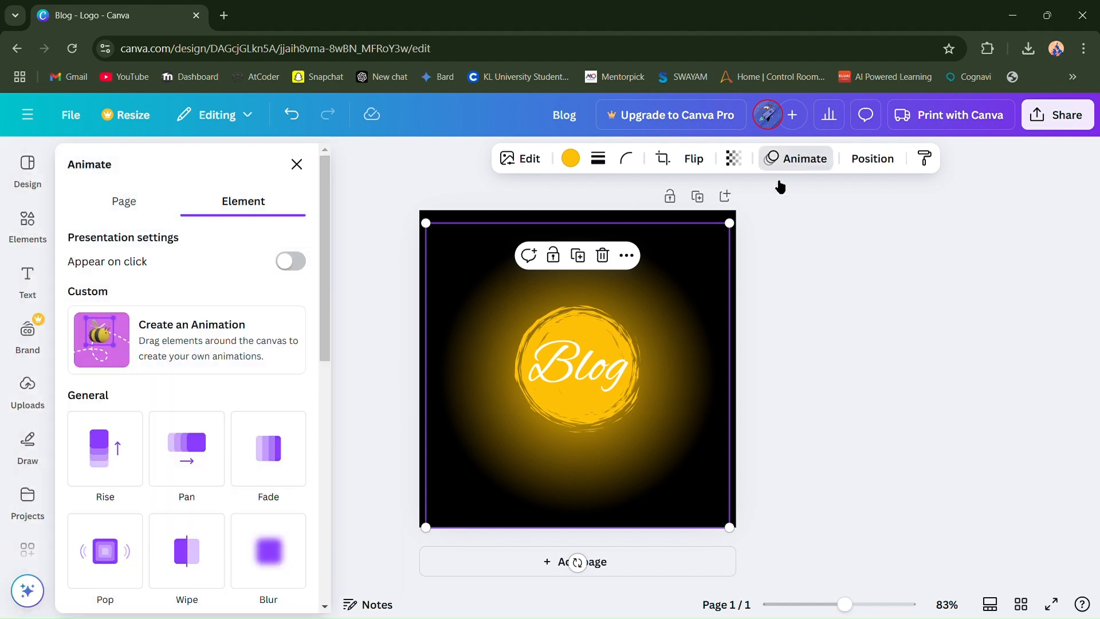
scroll(254, 469, "down", 1)
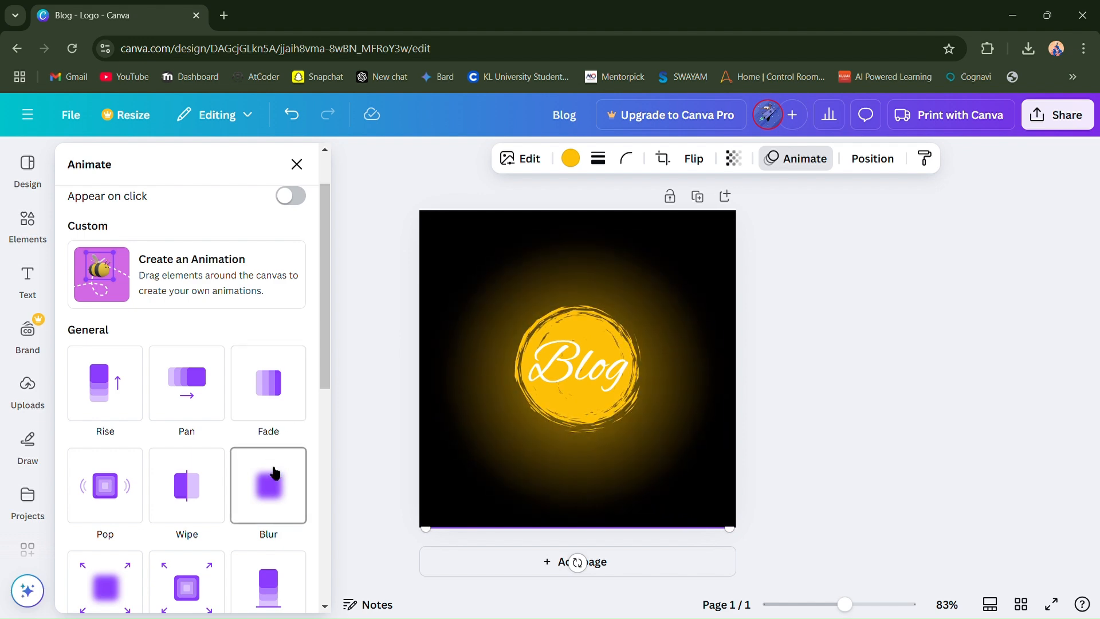
scroll(272, 476, "down", 3)
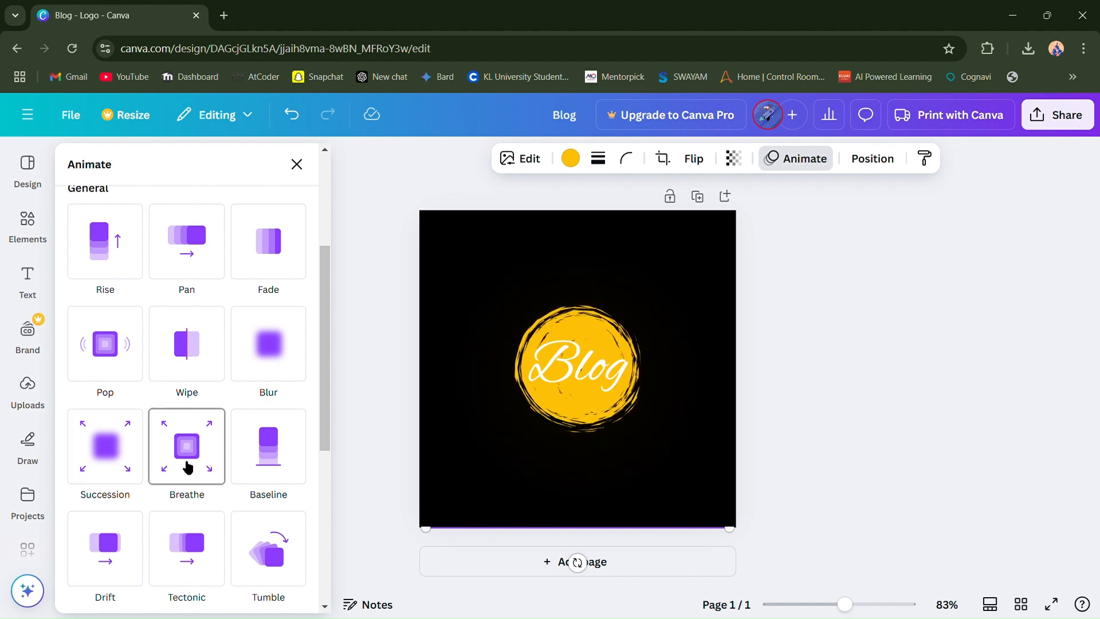
left_click(110, 447)
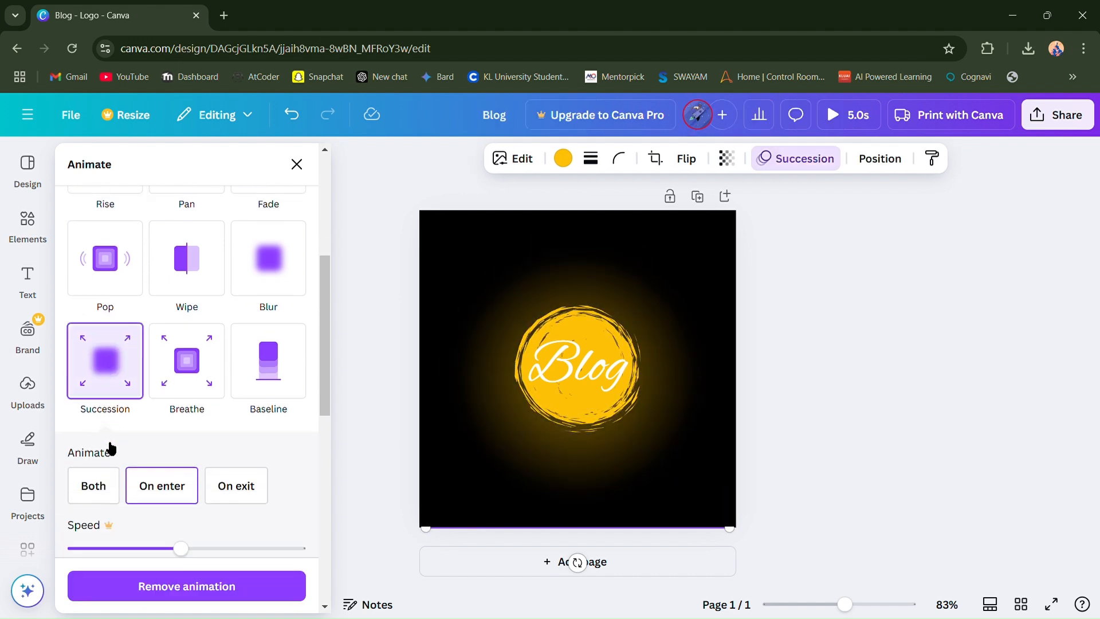
- Add the Pulse add-on effect to the glow's animation and close the animation settings
scroll(143, 444, "down", 2)
scroll(179, 454, "down", 1)
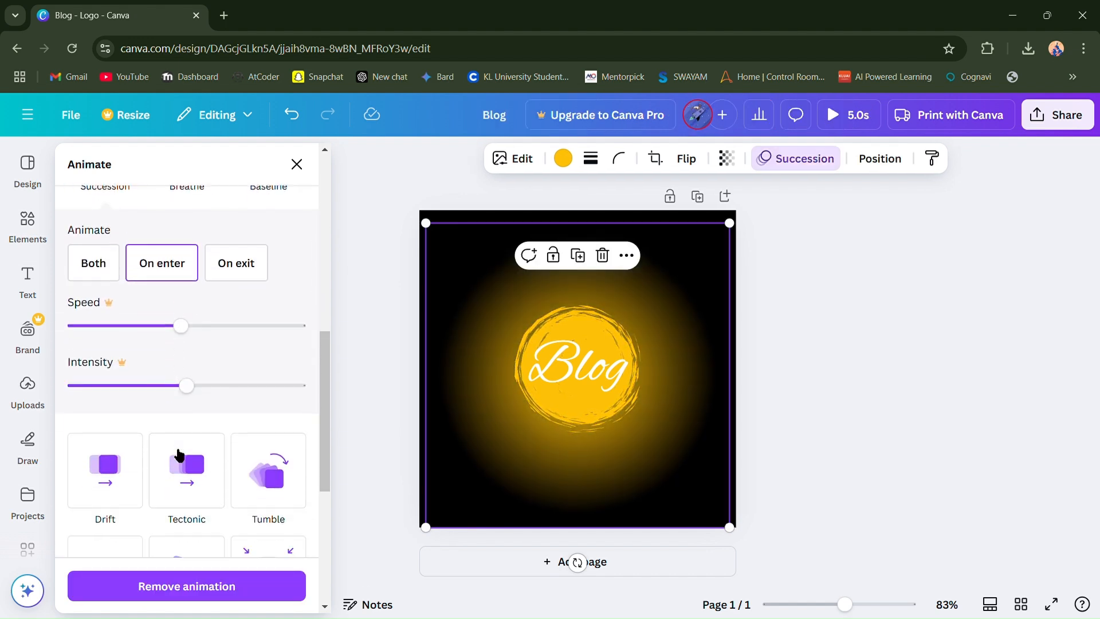
scroll(178, 453, "down", 1)
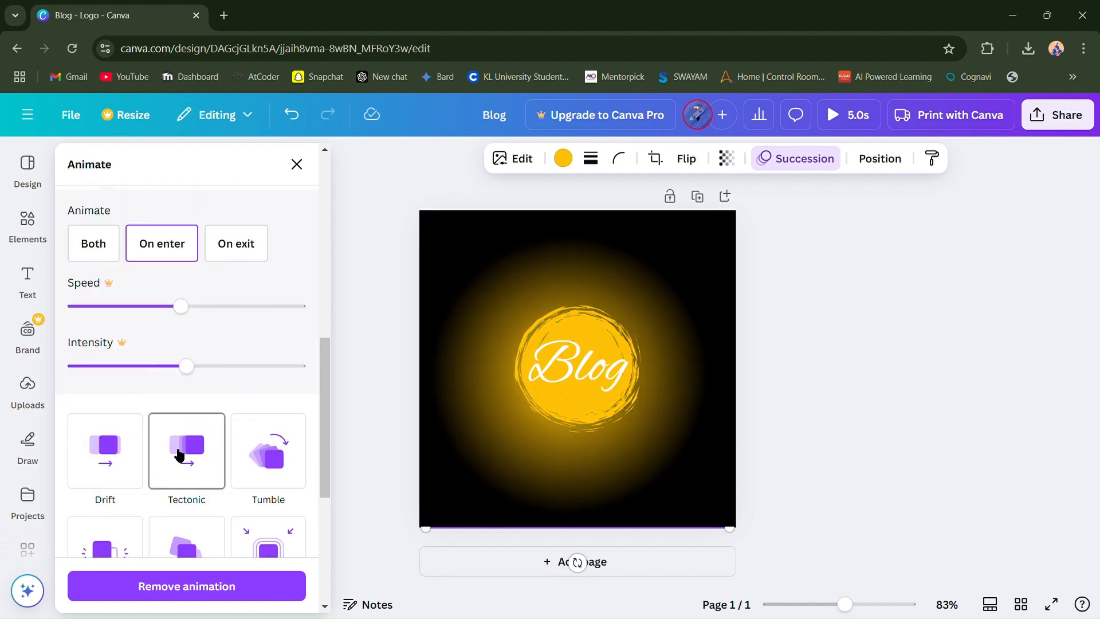
scroll(177, 454, "up", 2)
scroll(179, 454, "down", 4)
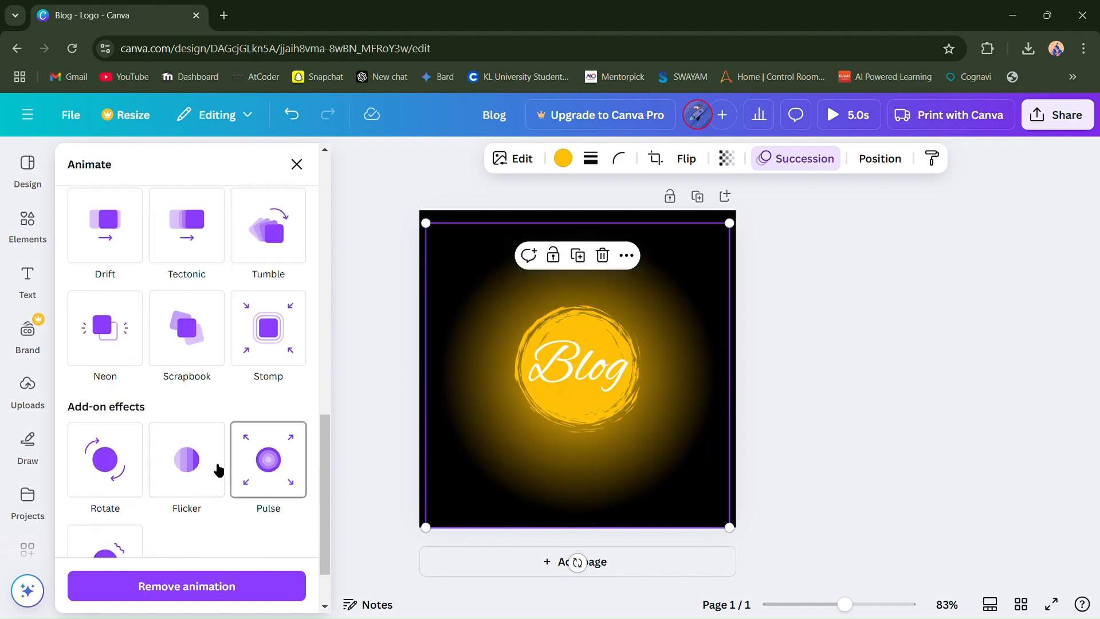
left_click(289, 464)
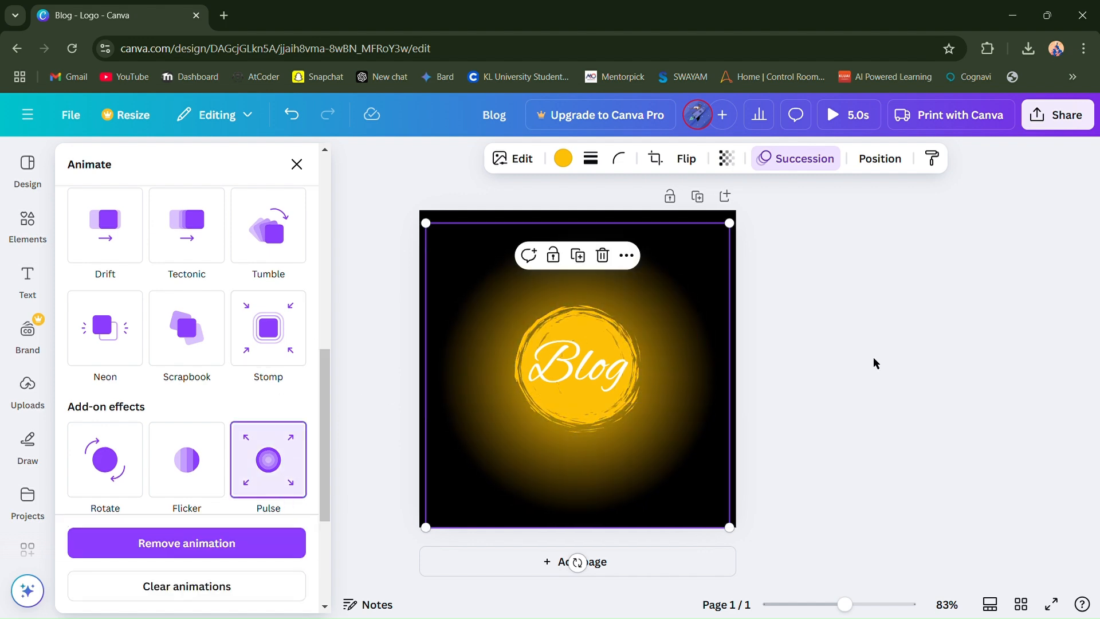
key("Escape")
- Set the colour of the "Blog" text to light grey from the default solid colours
left_click(586, 355)
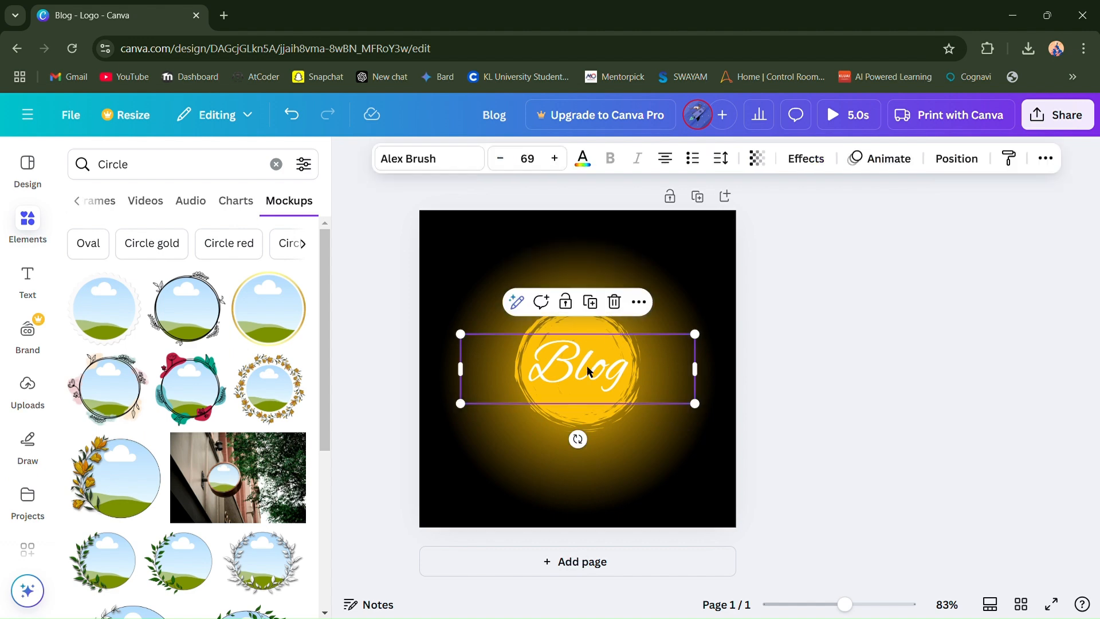
left_click(586, 369)
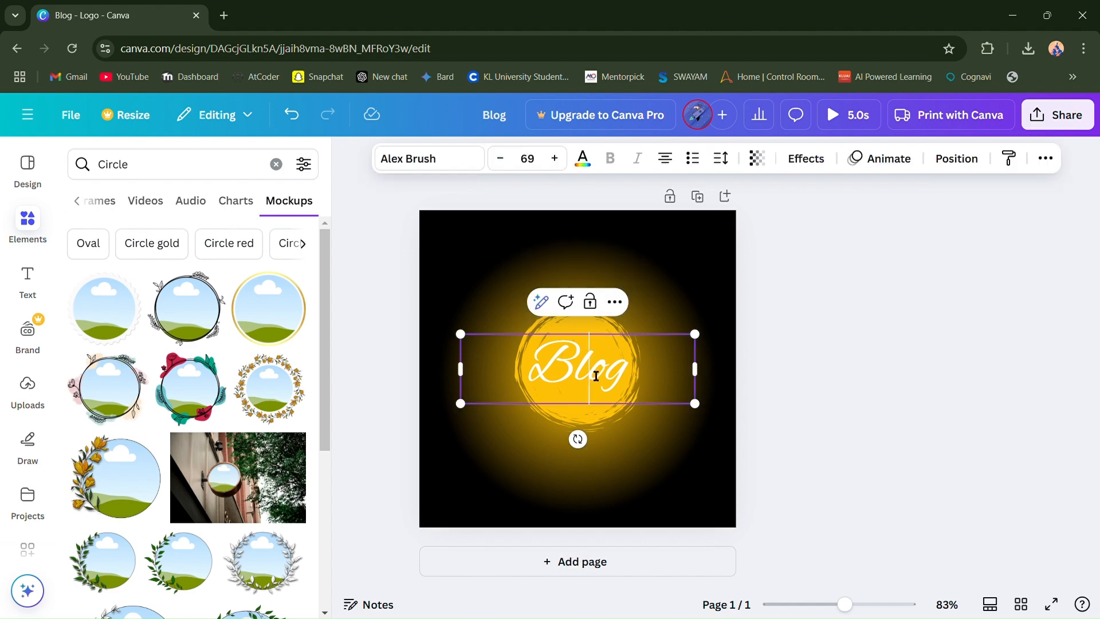
left_click(582, 158)
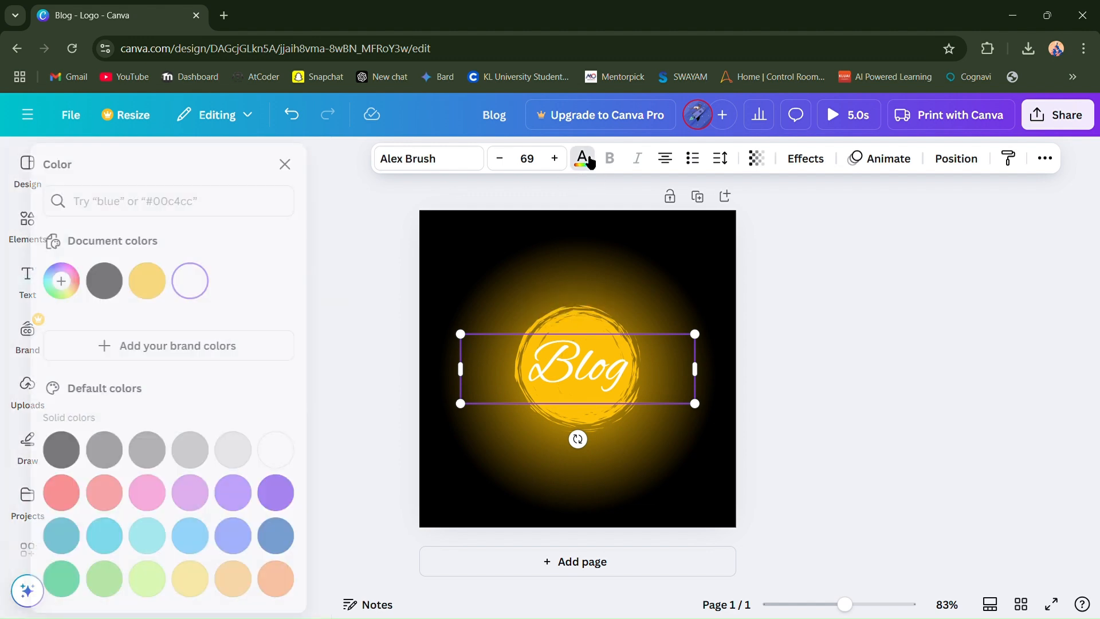
left_click(299, 457)
left_click(272, 452)
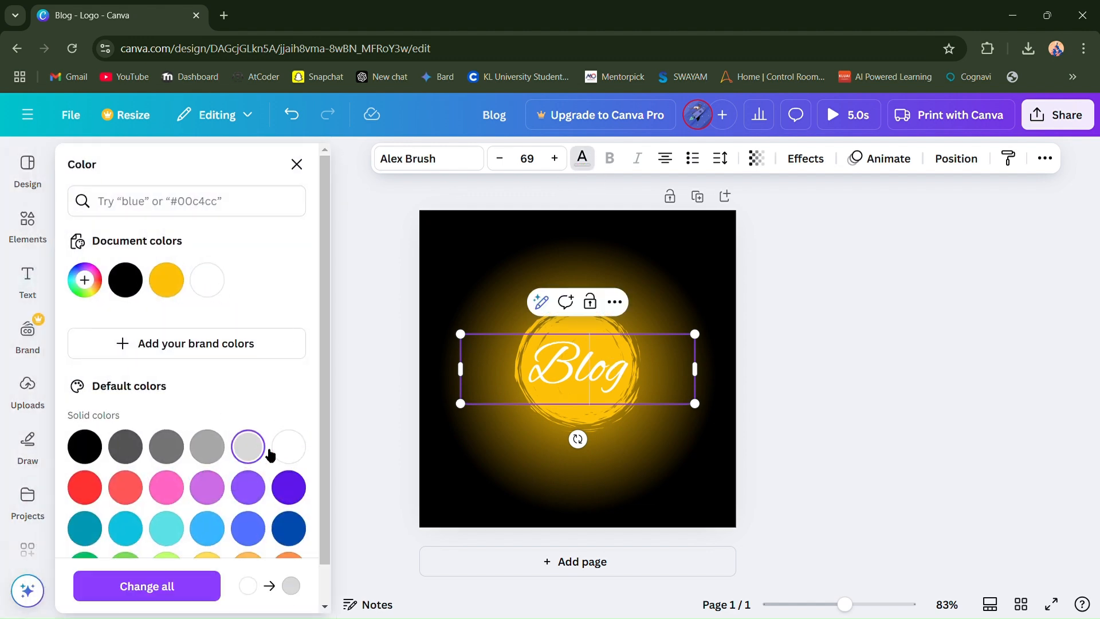
double_click(631, 379)
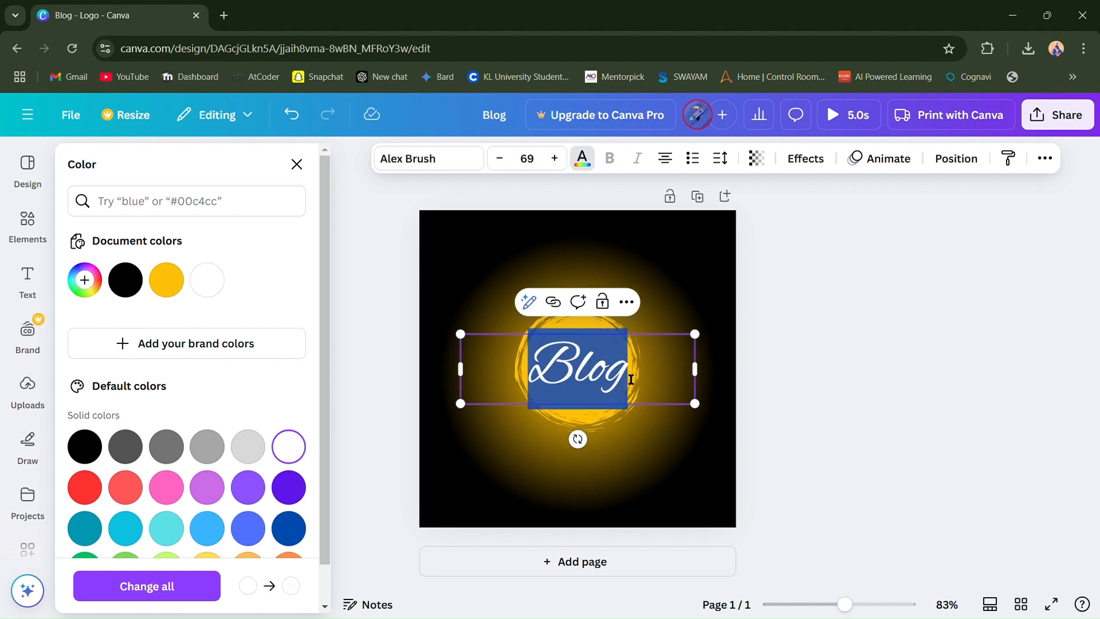
left_click(259, 451)
left_click(637, 372)
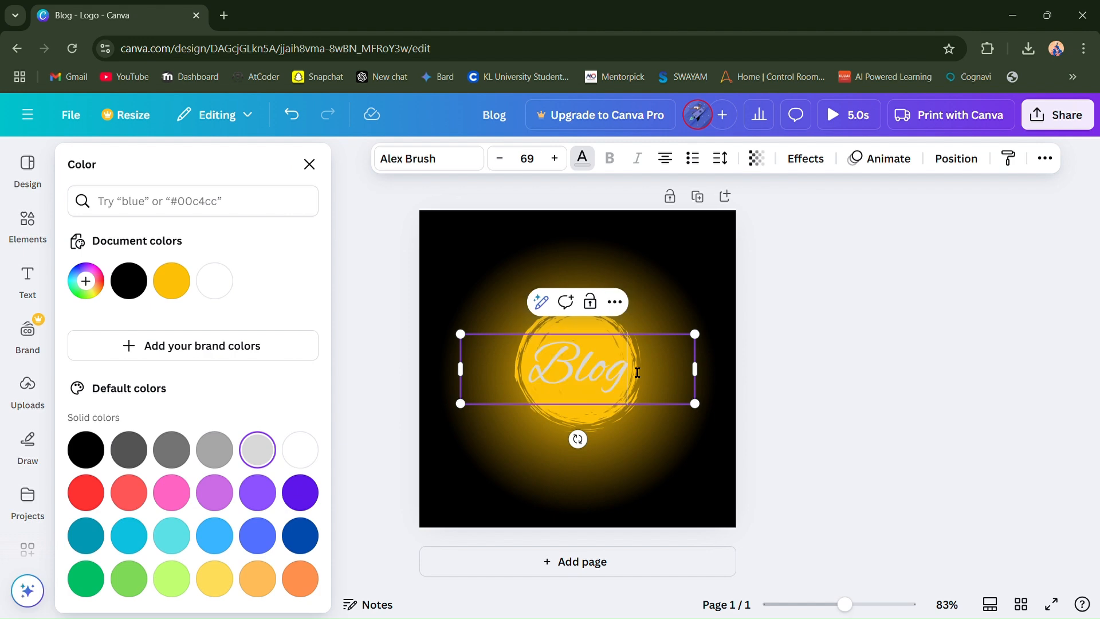
- Set the colour of the whole word "Blog" to black and deselect the text
double_click(582, 368)
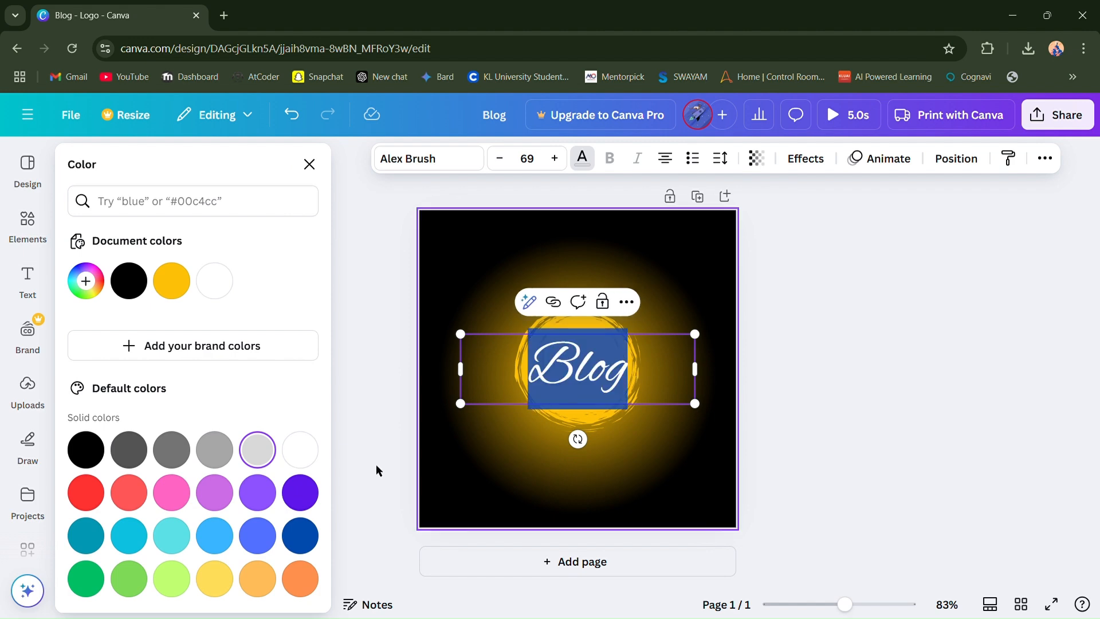
left_click(86, 449)
left_click(817, 389)
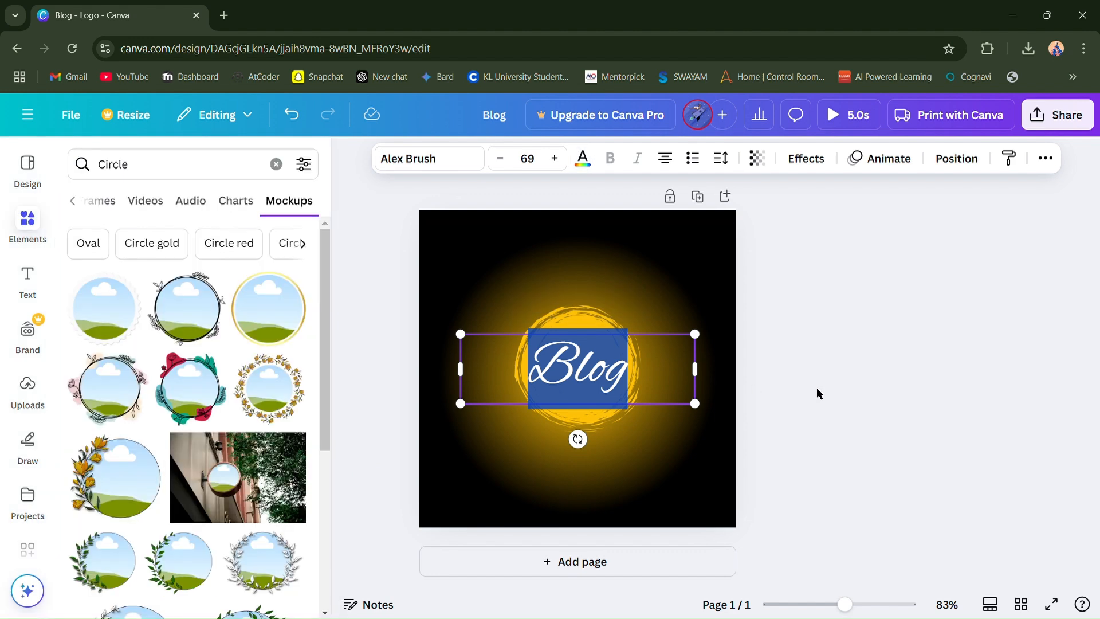
left_click(648, 386)
left_click(813, 345)
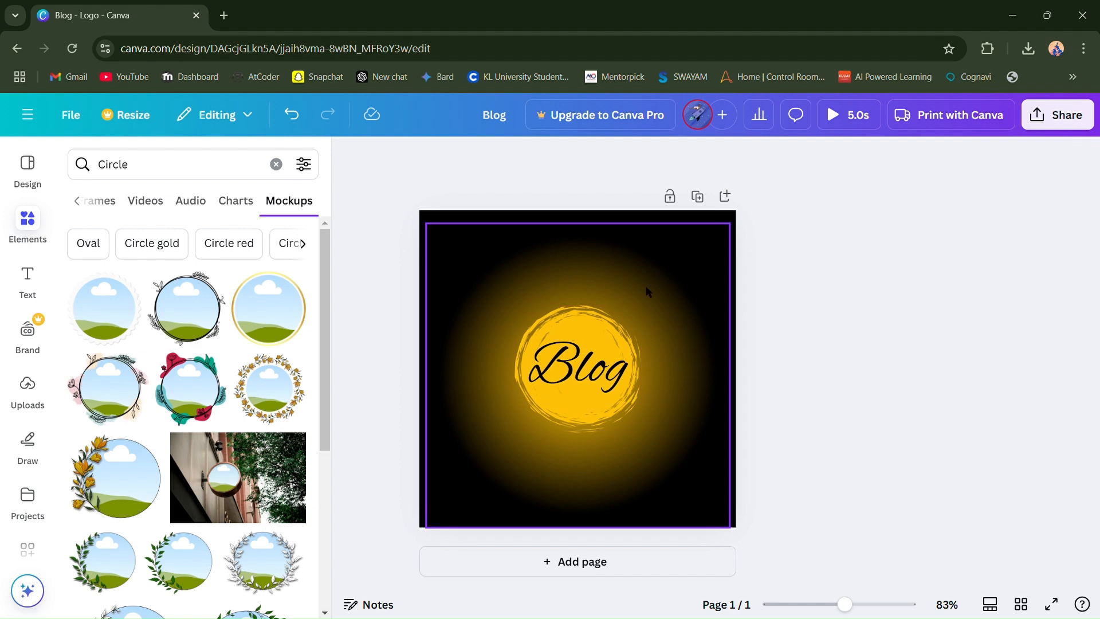
- Apply the Rotate add-on effect to the yellow circle behind the "Blog" text and close the animation settings
left_click(598, 284)
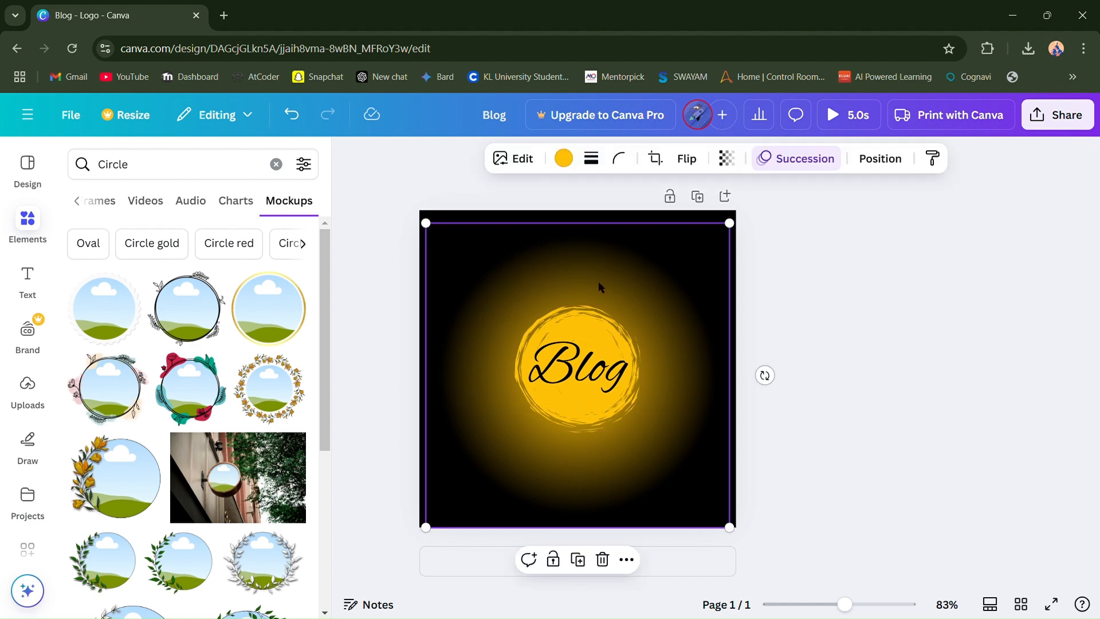
left_click(594, 324)
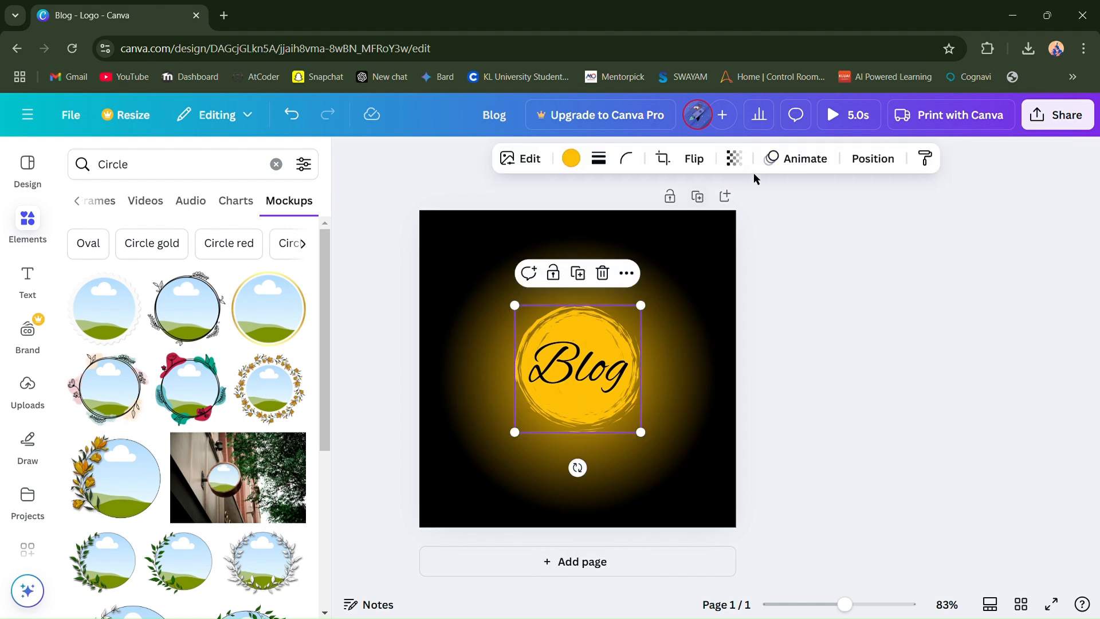
left_click(788, 161)
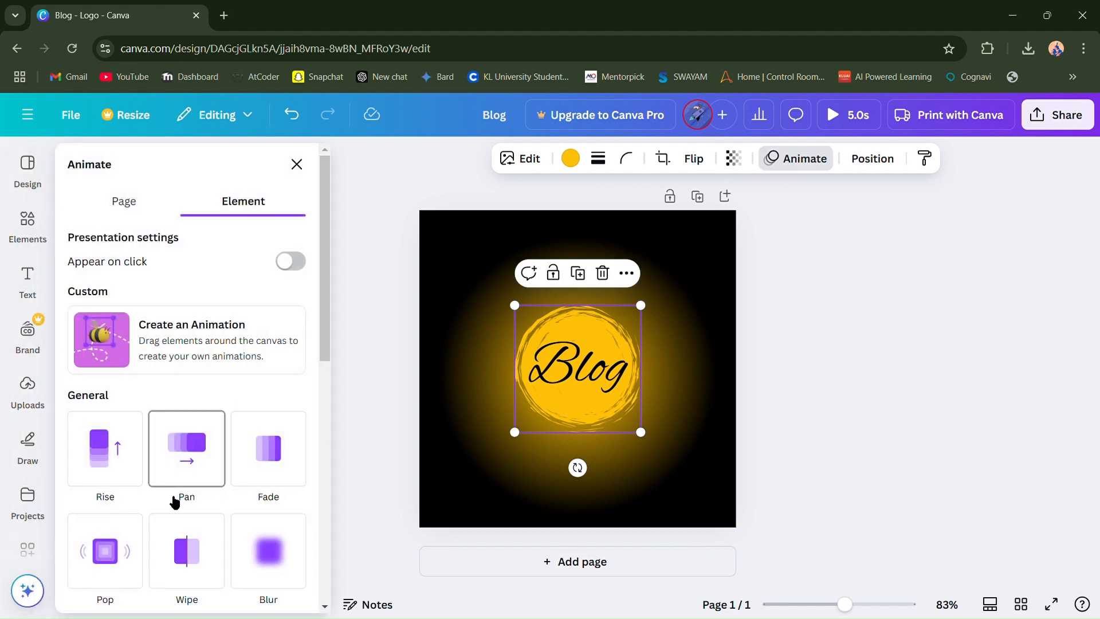
scroll(175, 502, "down", 5)
left_click(106, 429)
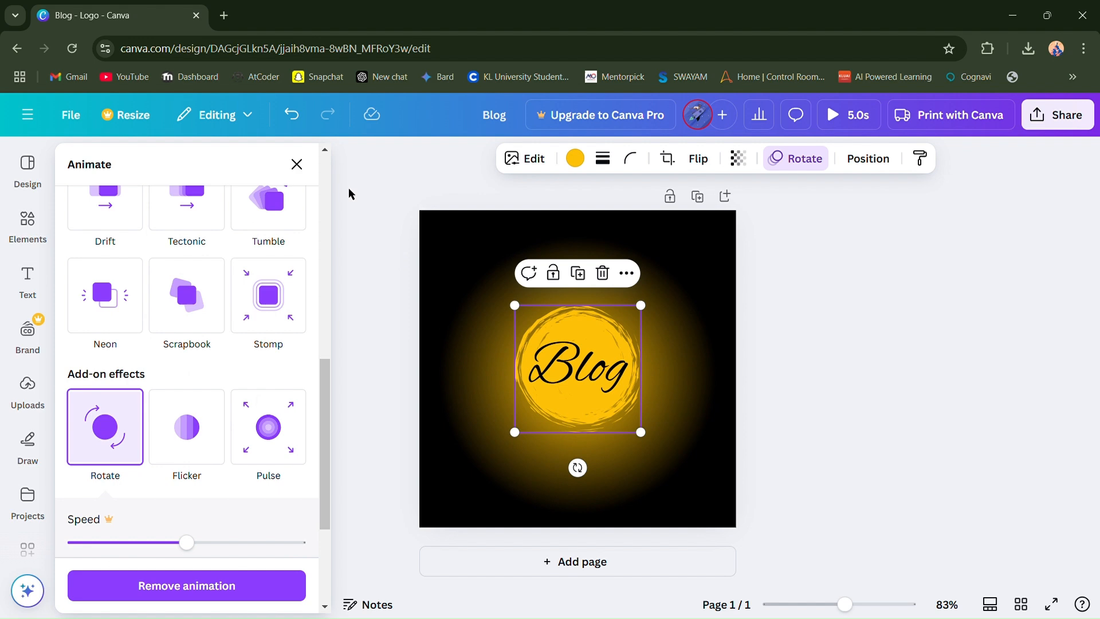
left_click(307, 163)
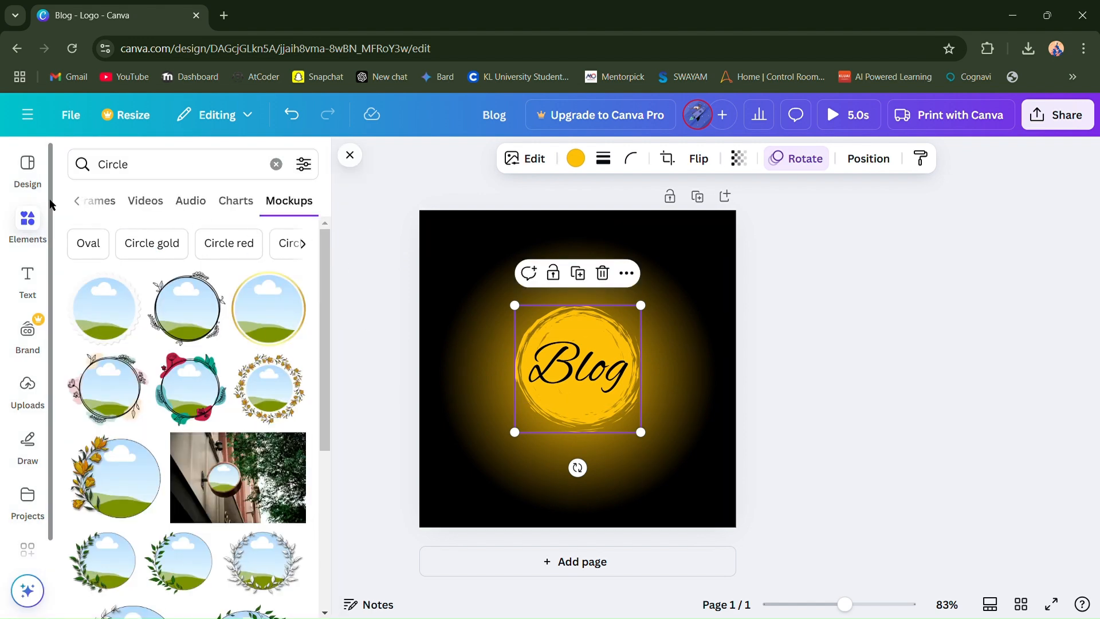
left_click(77, 200)
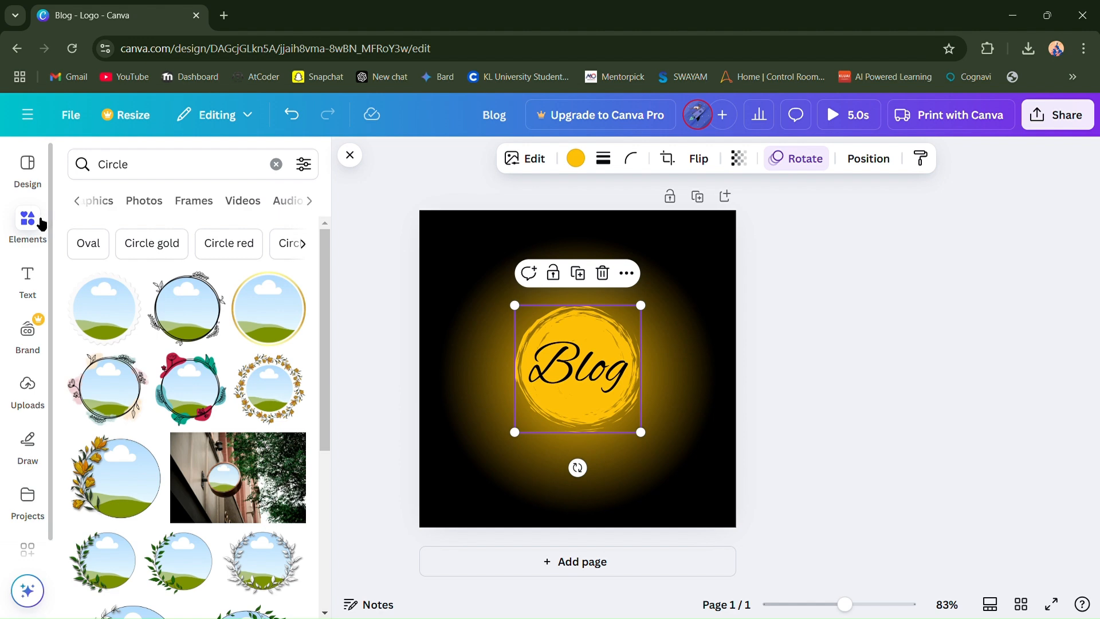
left_click(78, 200)
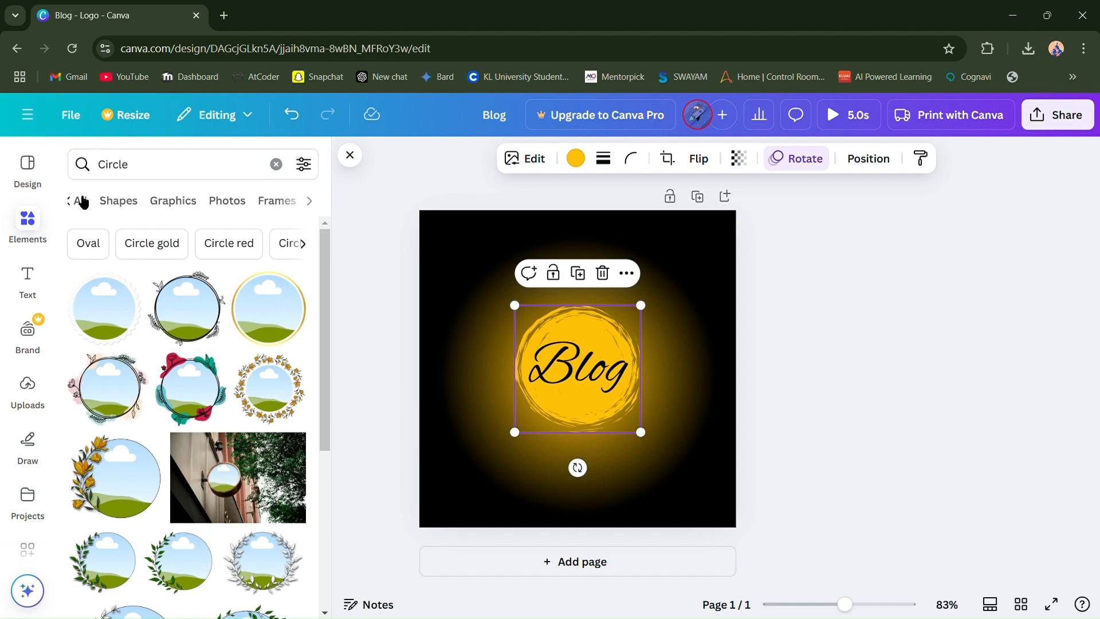
- Enlarge the yellow glow slightly beyond the page edges, recentre it behind the circle and deselect it
left_click(460, 397)
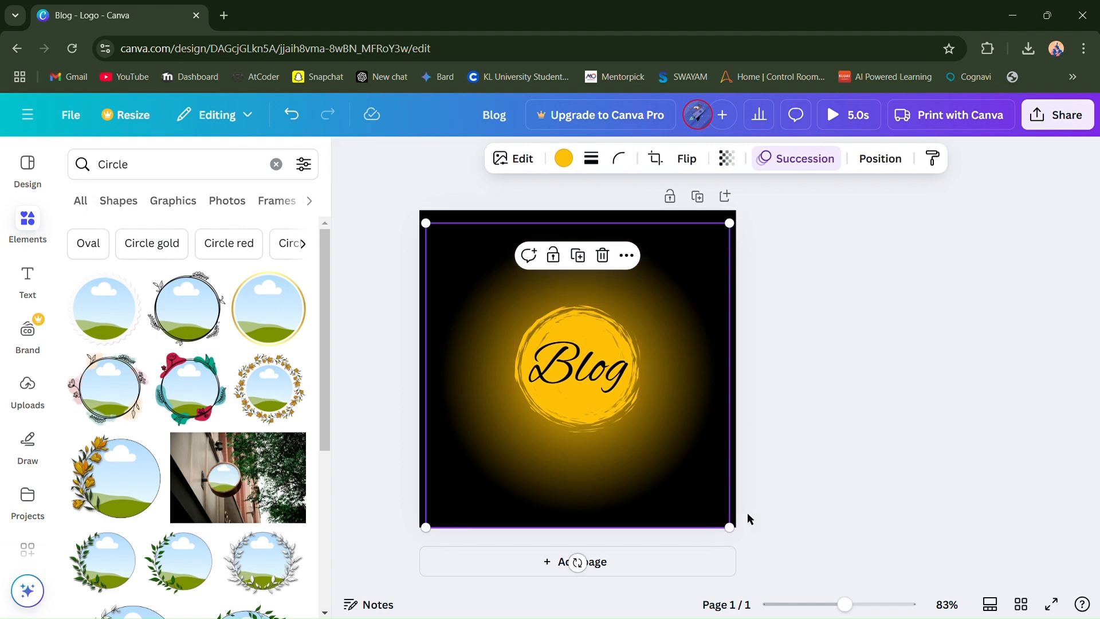
left_click_drag(747, 530, 777, 576)
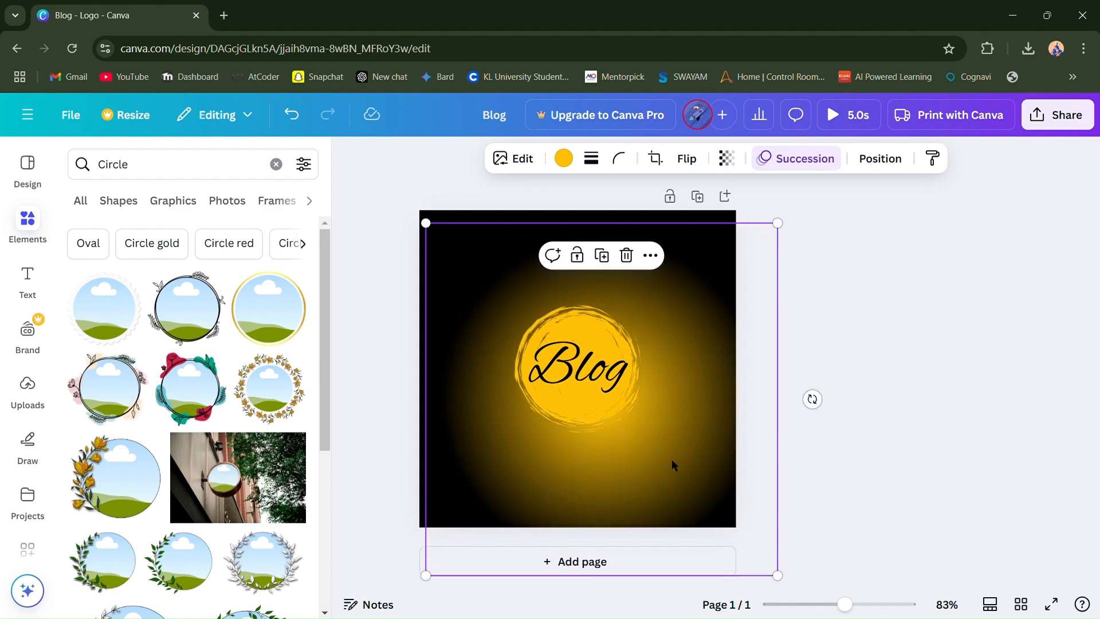
left_click_drag(649, 453, 633, 423)
left_click_drag(766, 201, 763, 208)
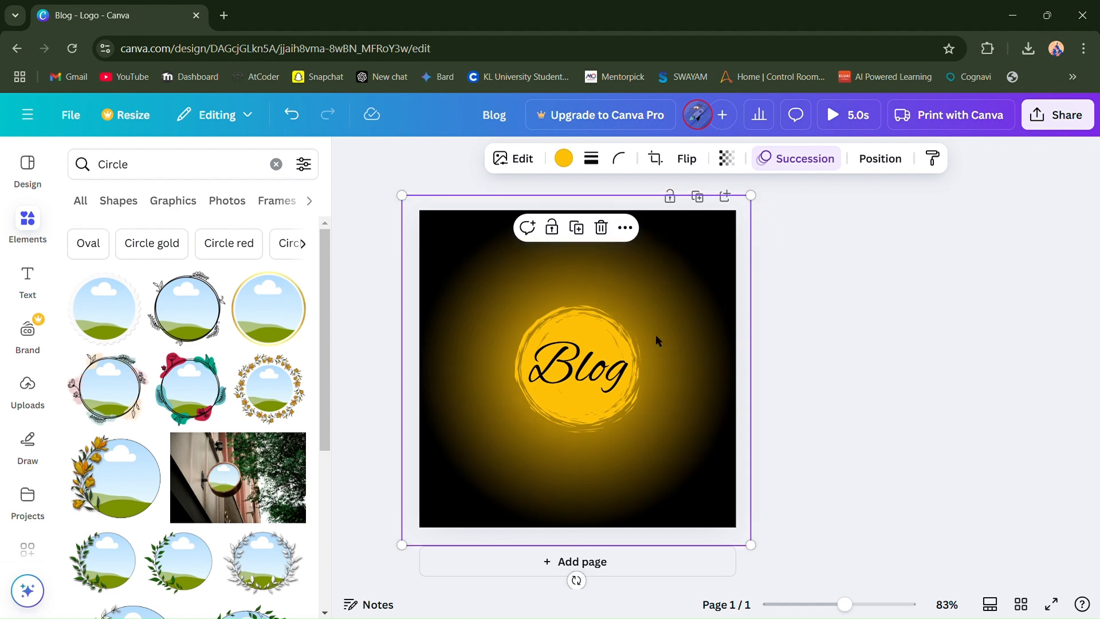
left_click(854, 400)
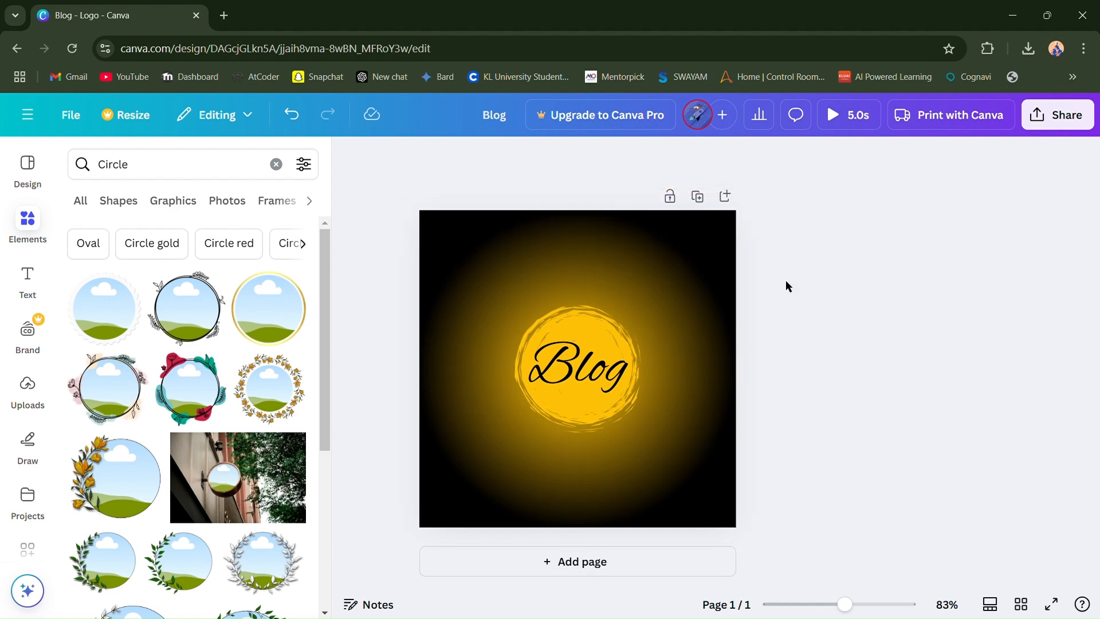
- Play the full preview of the animated logo and close it
left_click(836, 115)
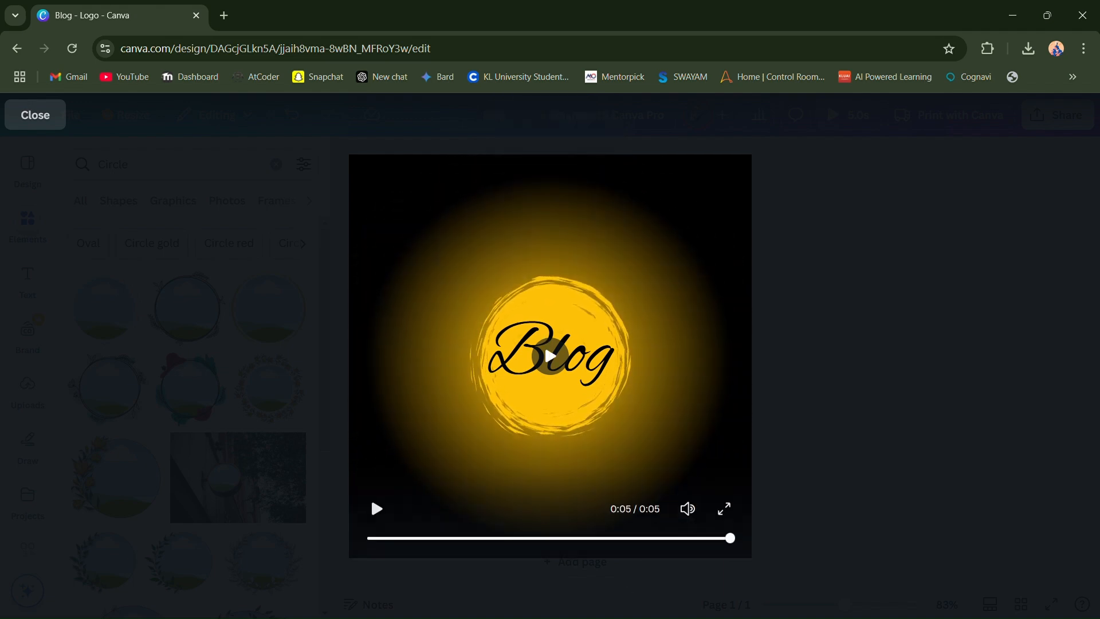
left_click(35, 115)
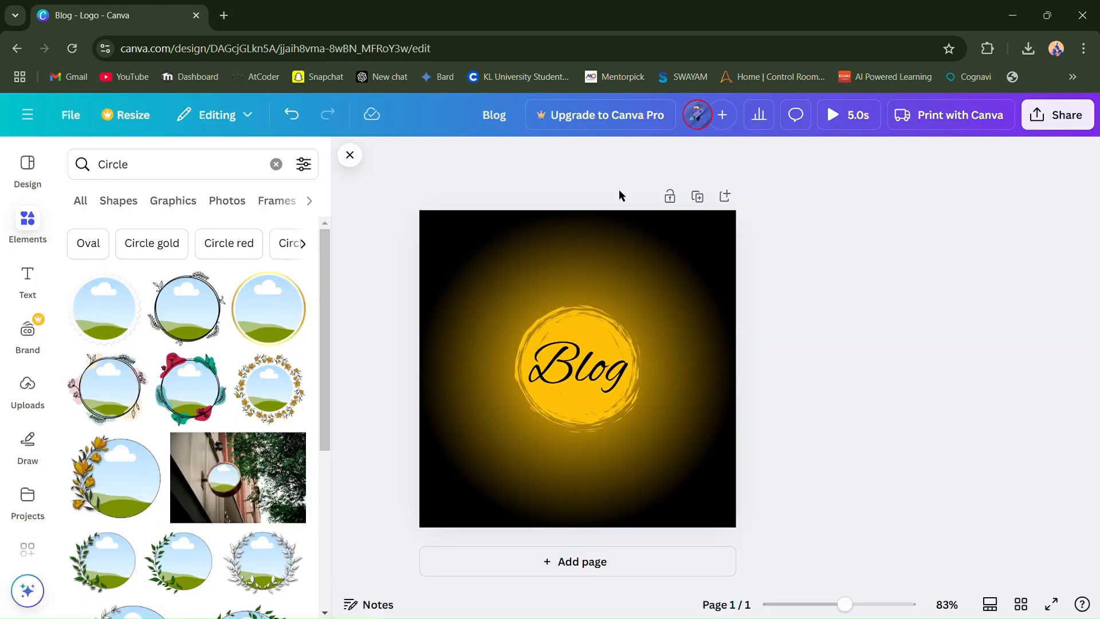
- Download the logo as an MP4 video at the original 500 × 500 px quality
left_click(1064, 116)
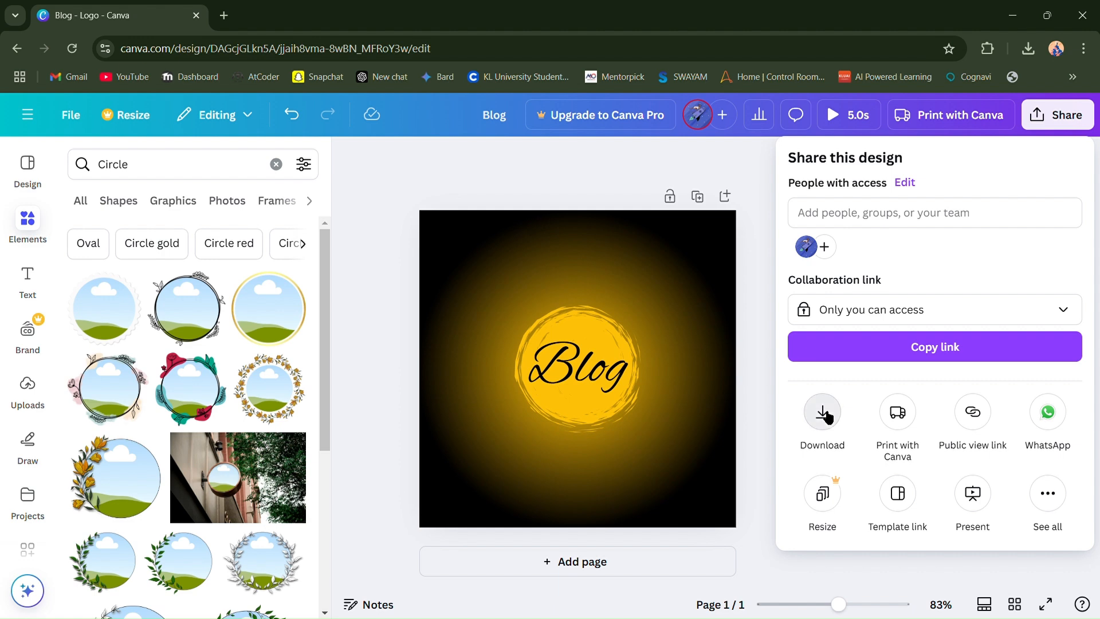
left_click(822, 410)
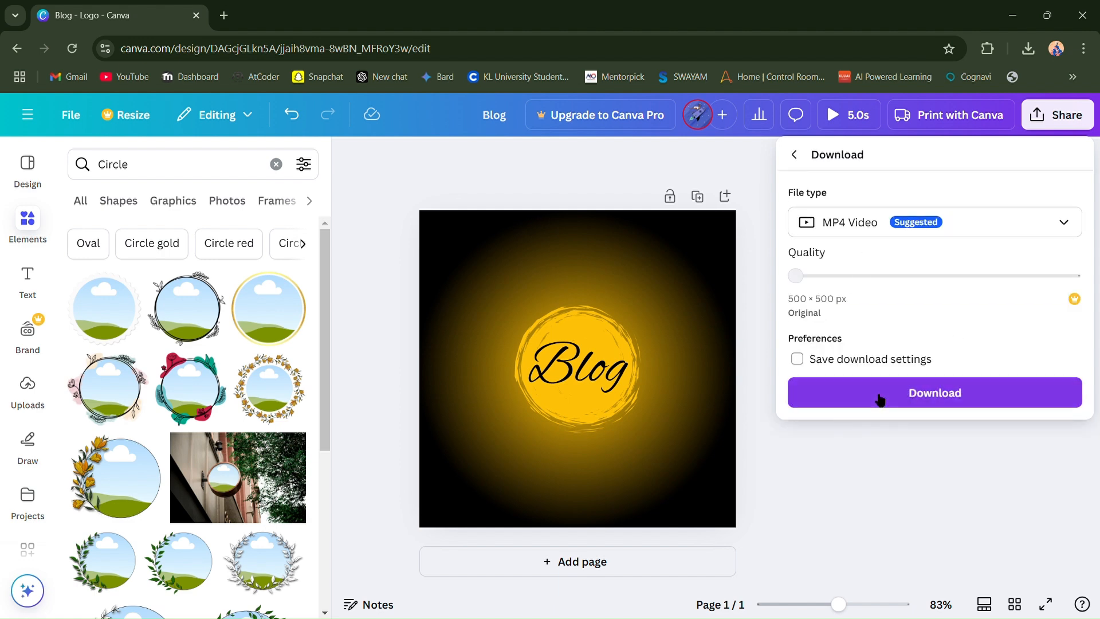
left_click(953, 390)
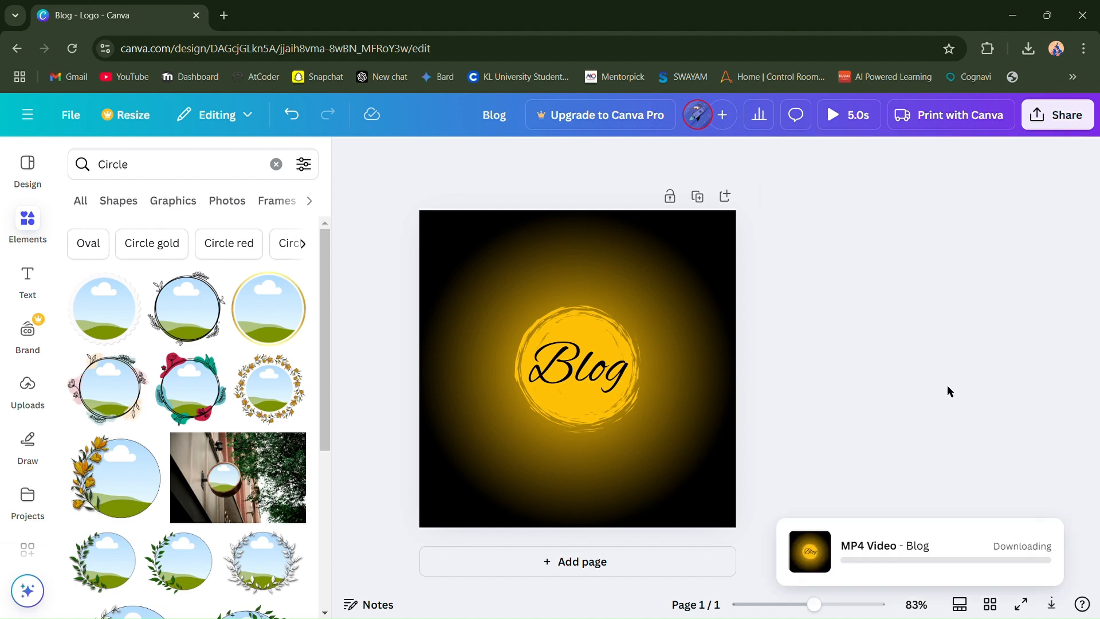